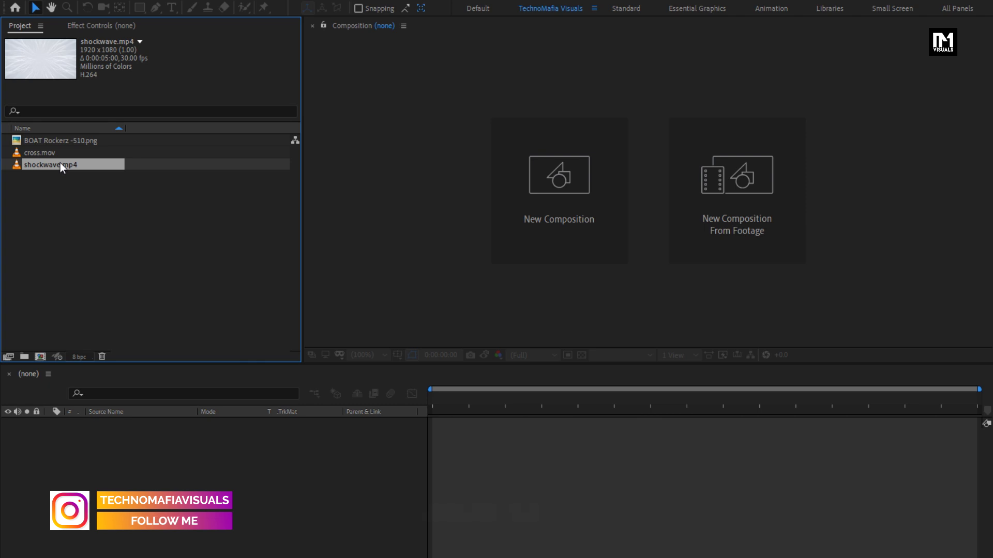
Create a composition named Product_Promo with a duration of 0:00:04:00, keeping the 1080p HD preset and 30 fps.
click(501, 185)
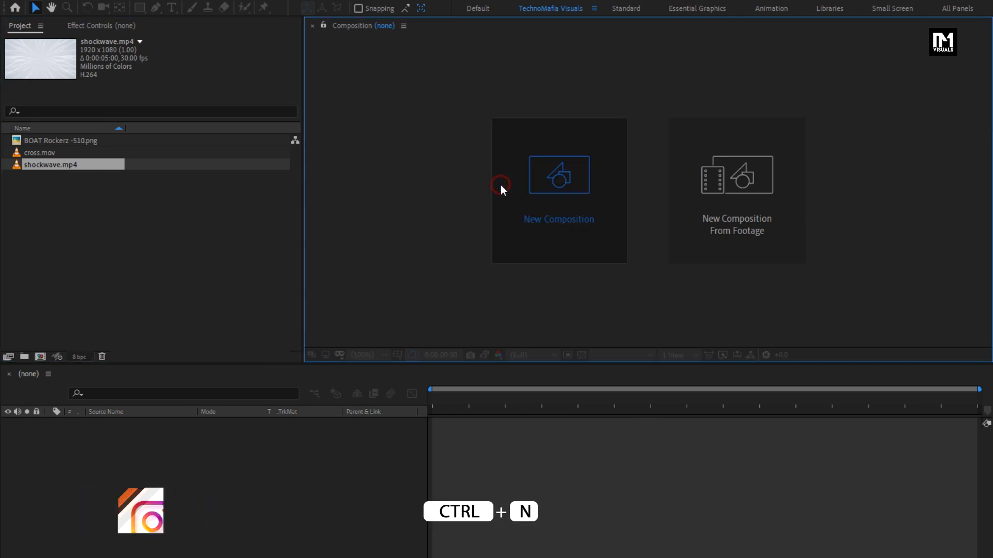
text(Pro)
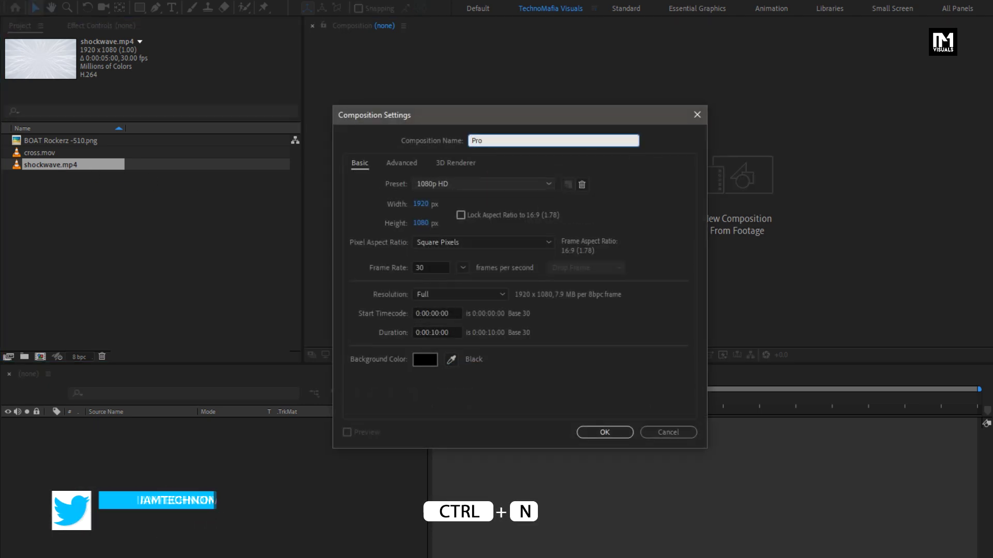
text(duct_Promo)
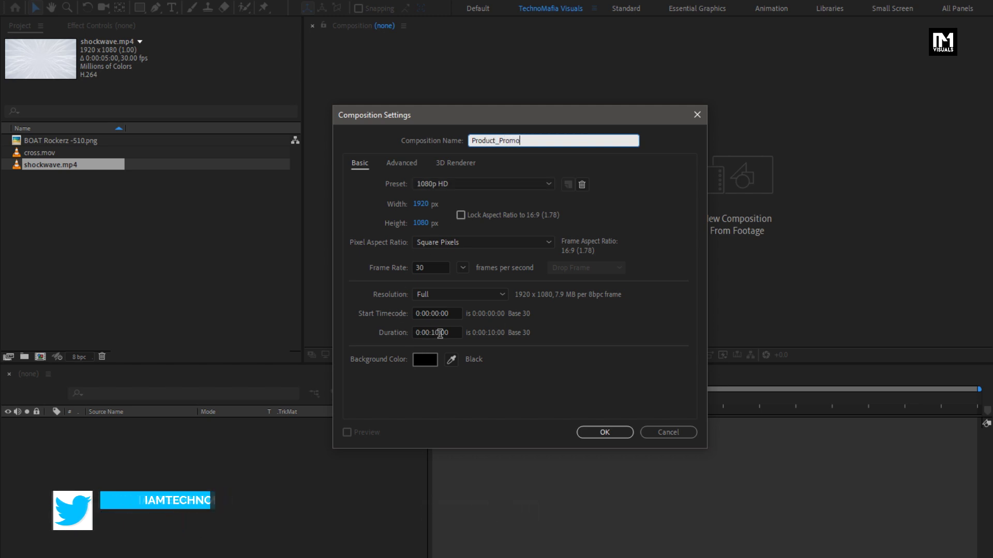
click(436, 333)
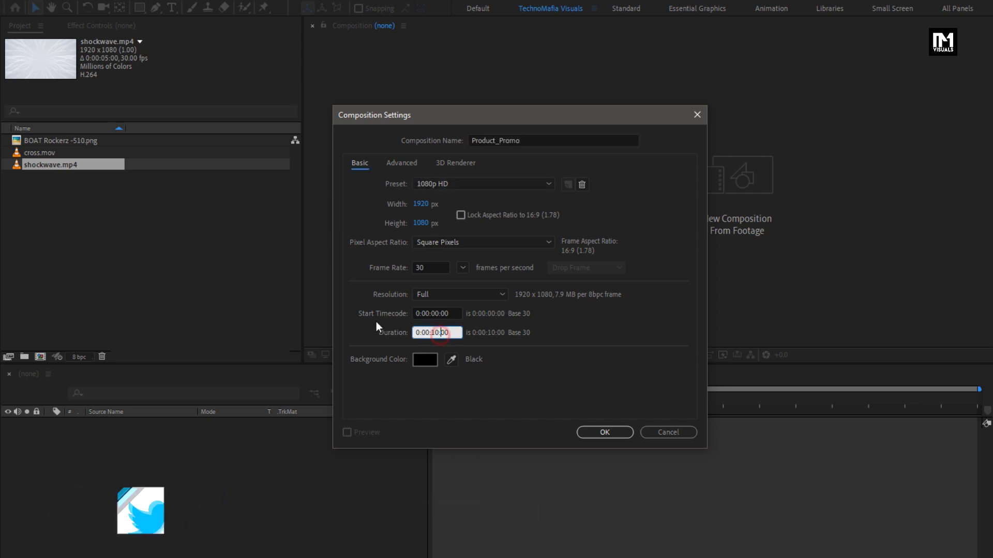
key(BackSpace)
key(BackSpace)
key(BackSpace)
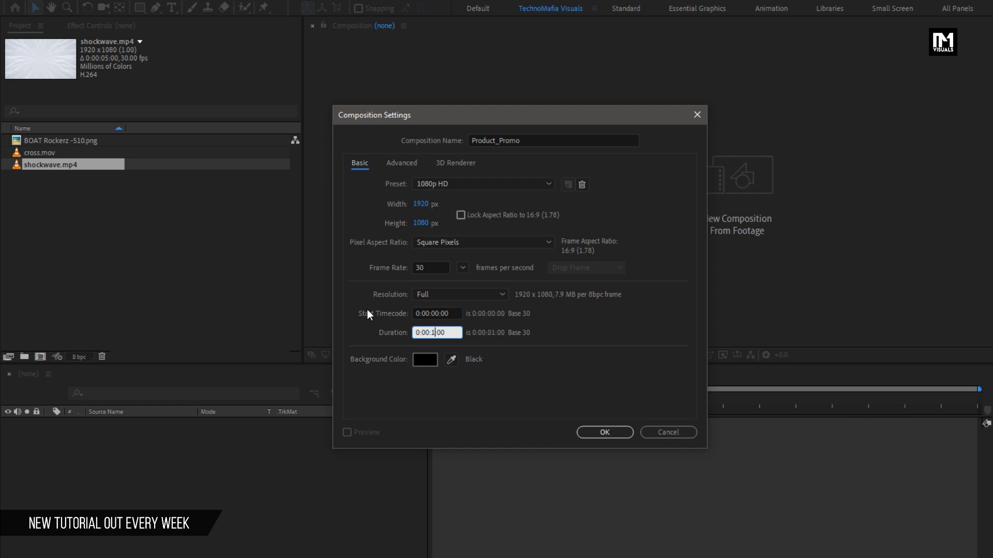
text(04)
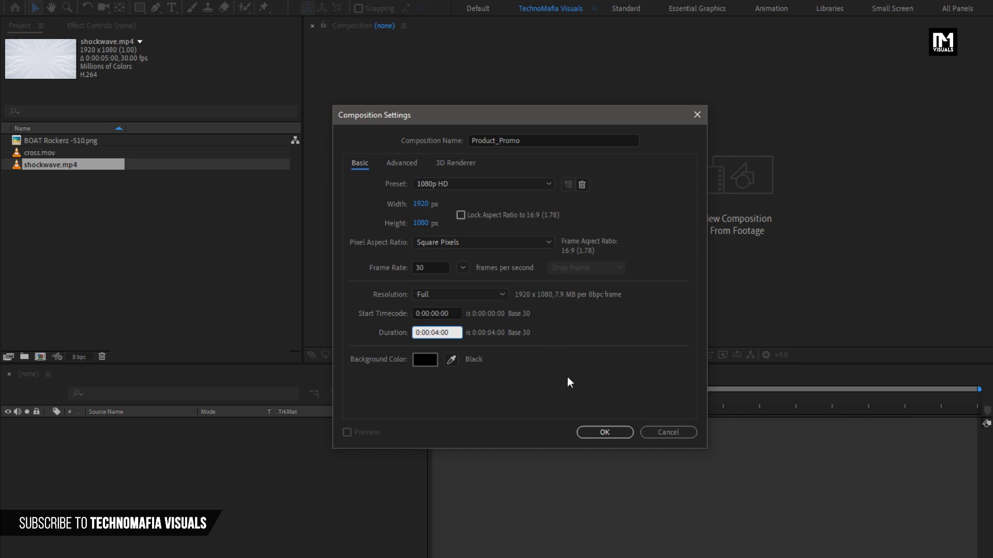
click(595, 433)
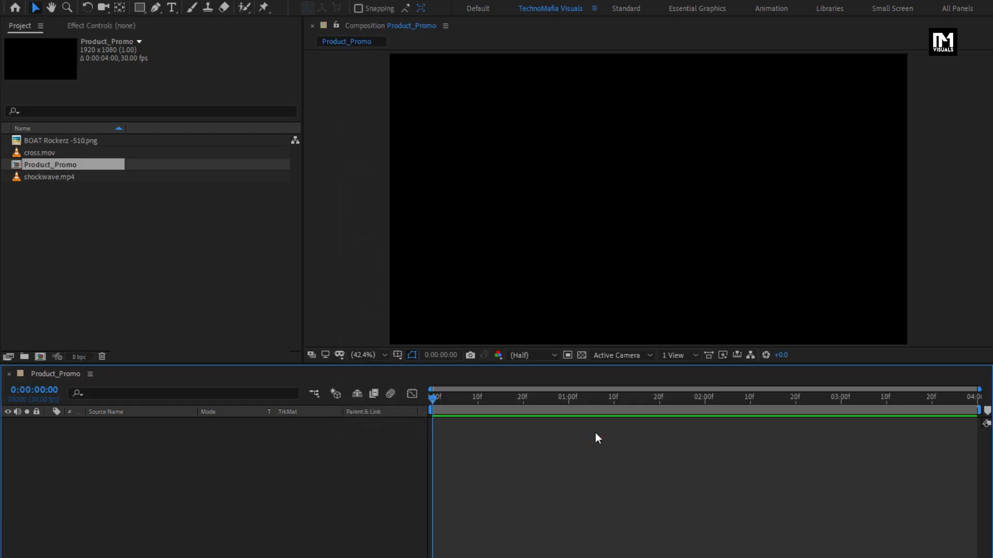
Add a new comp-sized solid layer named BG to Product_Promo.
right_click(208, 456)
mouse_move(354, 463)
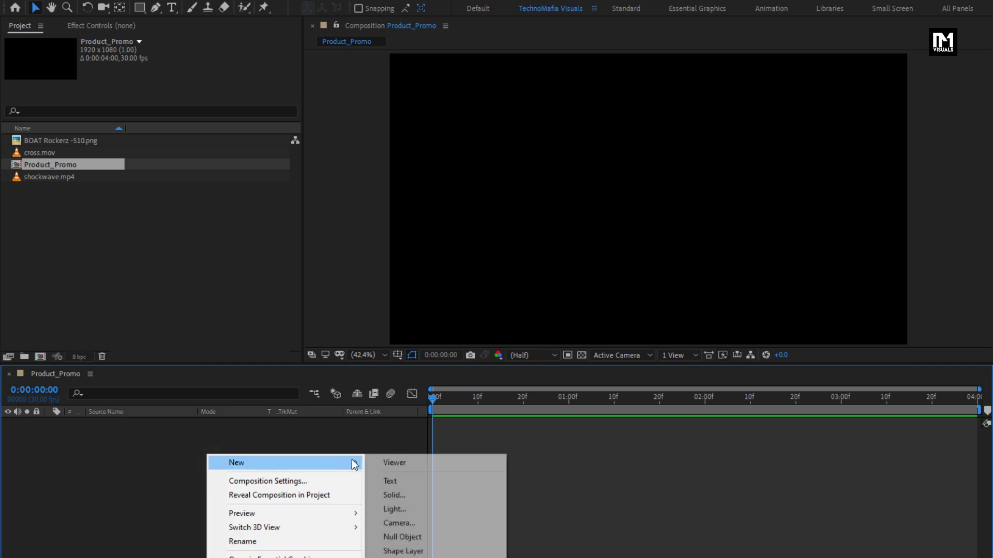
click(395, 496)
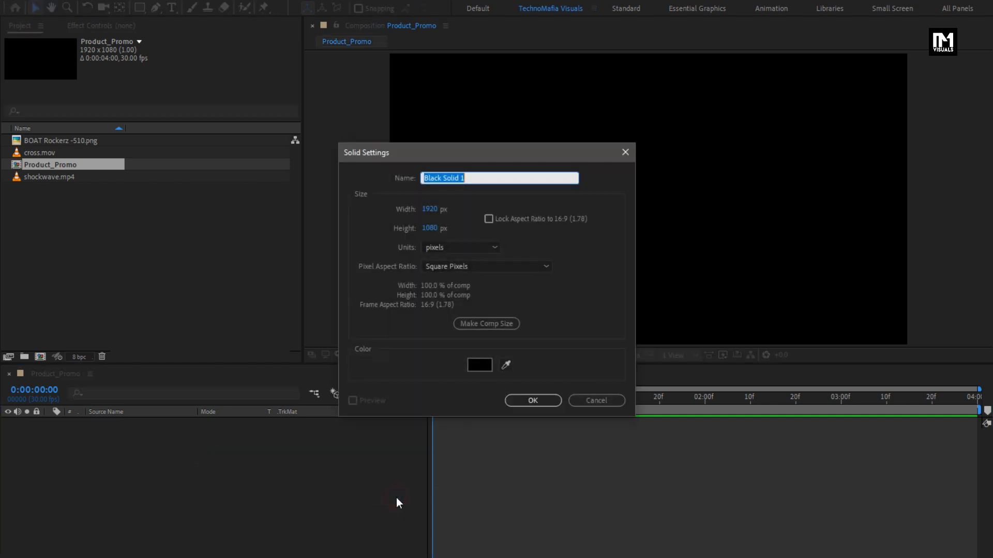
text(BG)
click(533, 401)
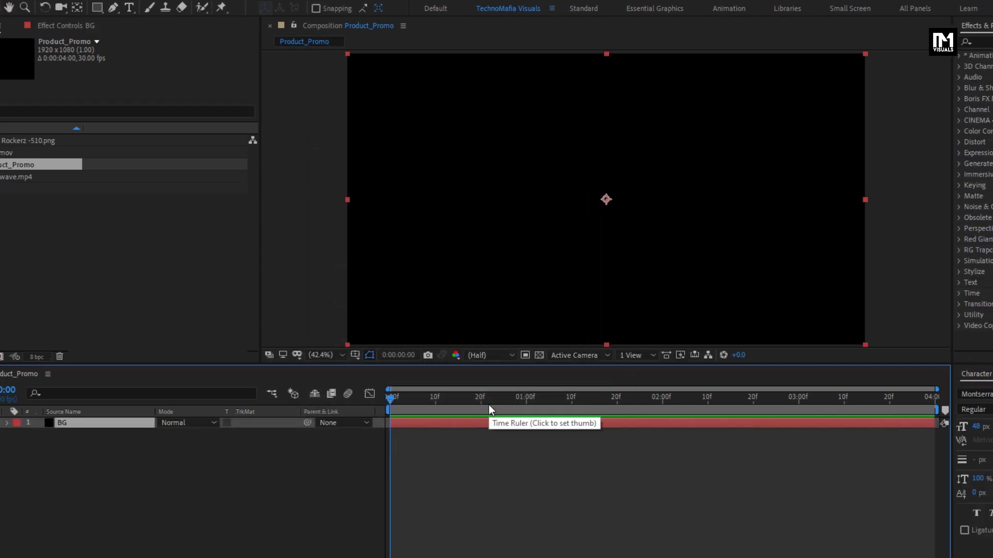
Find the Gradient Ramp effect and apply it to the BG solid.
click(847, 41)
text(ramp)
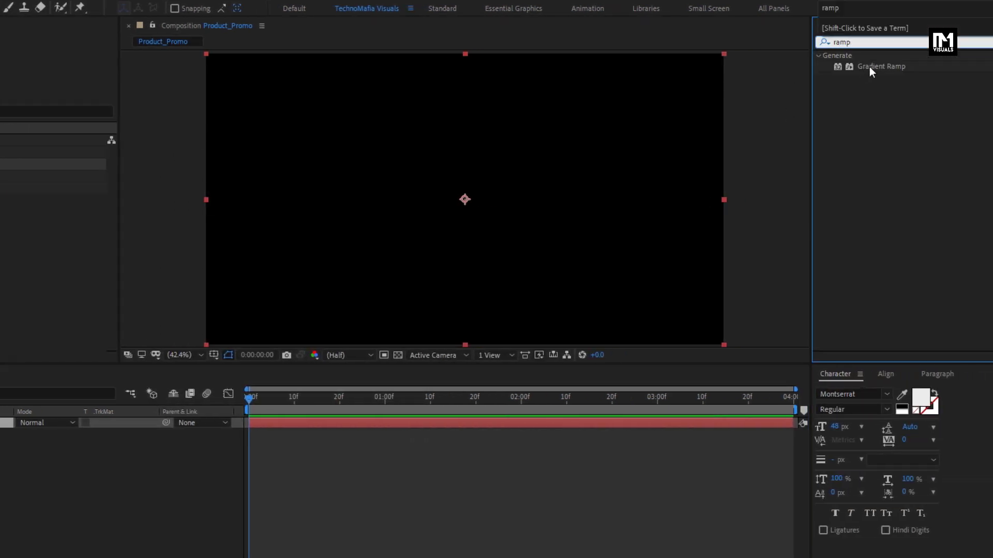
drag(871, 67, 459, 207)
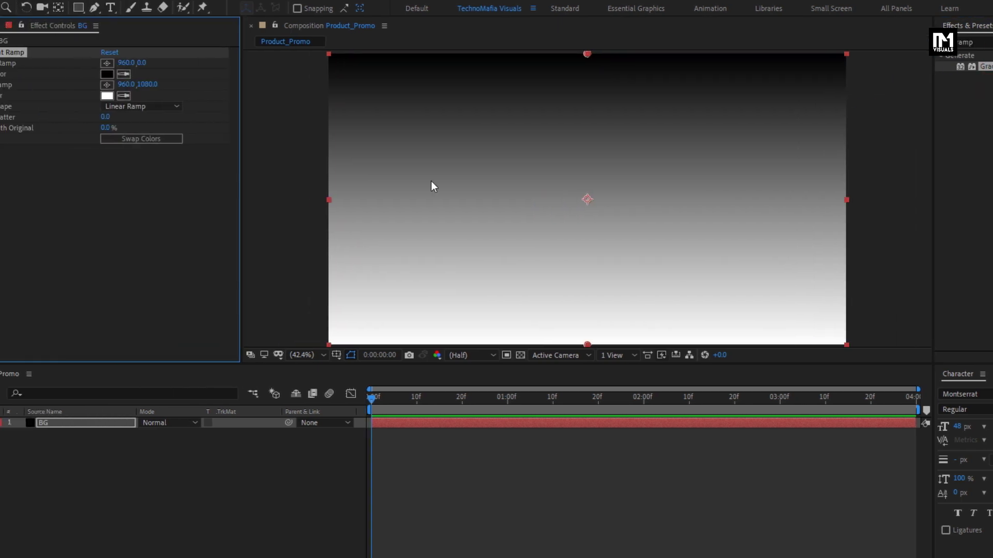
Set the Gradient Ramp's start color to dark blue and its end color to light blue 7ABCF9.
click(169, 73)
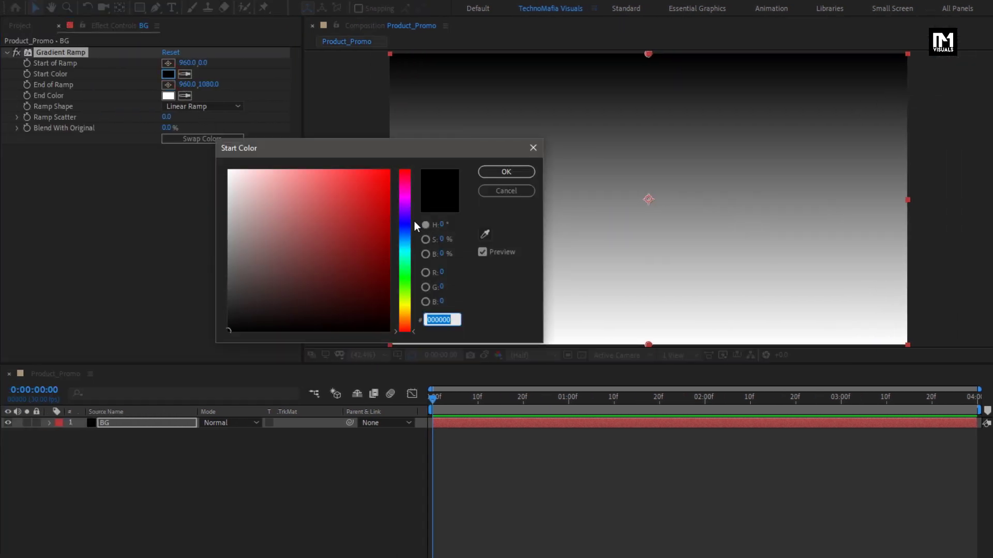
drag(405, 223, 387, 255)
click(505, 171)
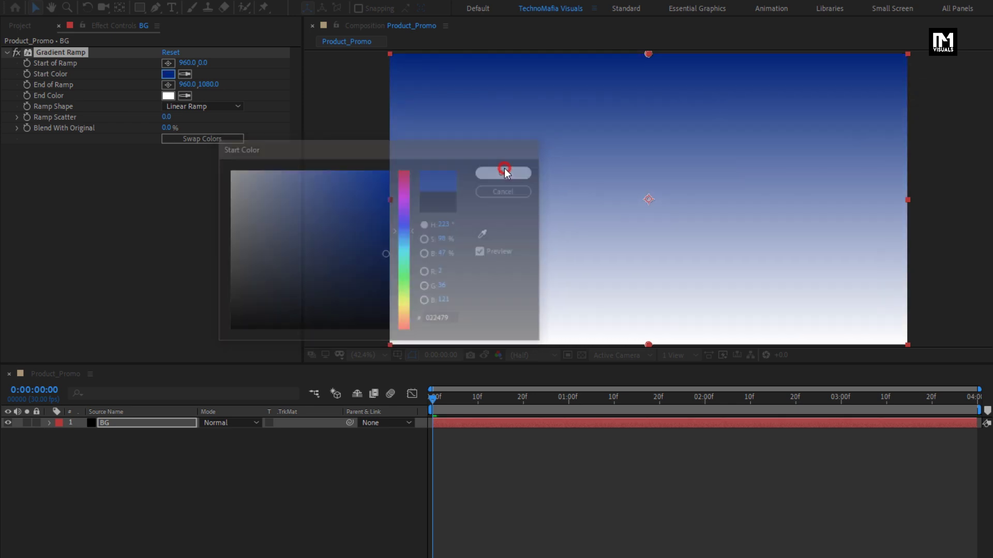
click(169, 95)
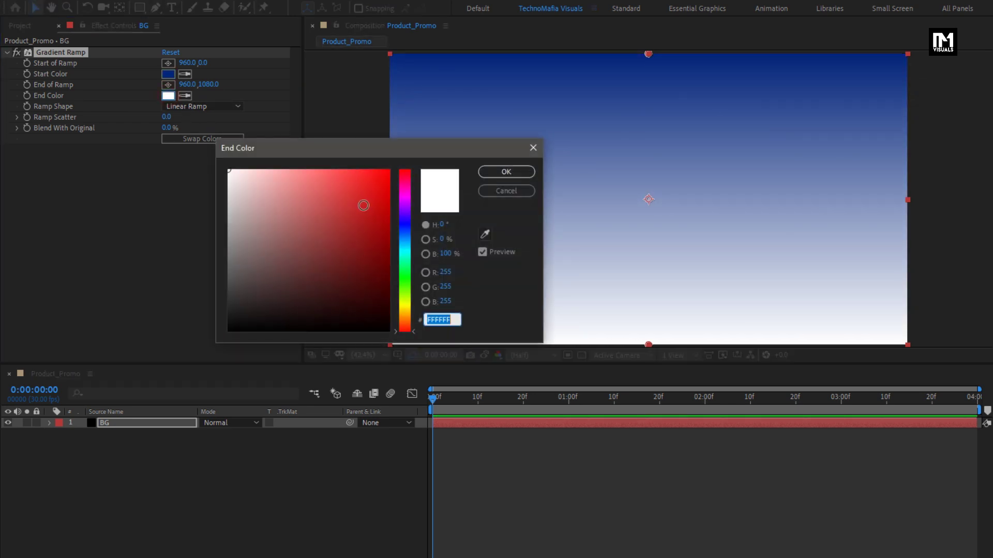
click(406, 237)
drag(333, 187, 309, 173)
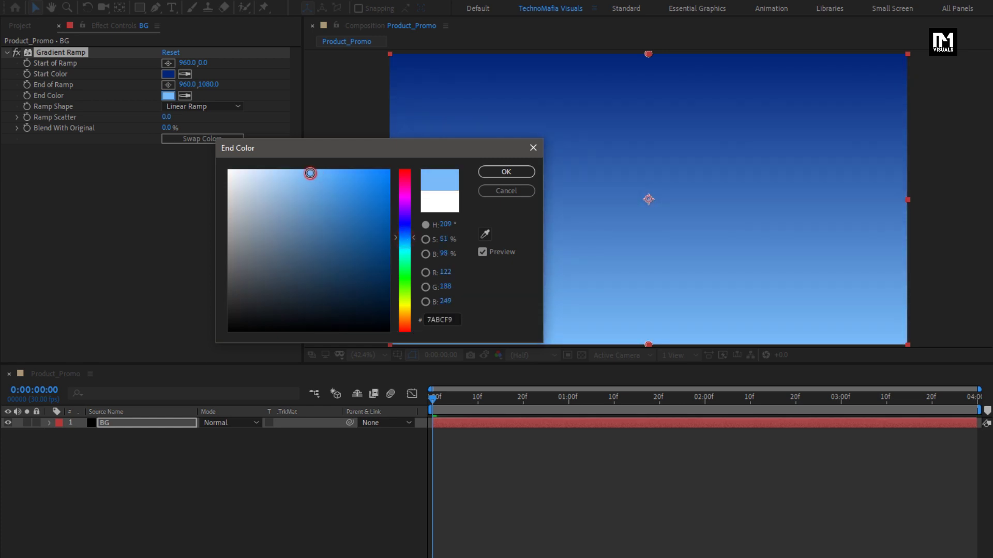
click(506, 172)
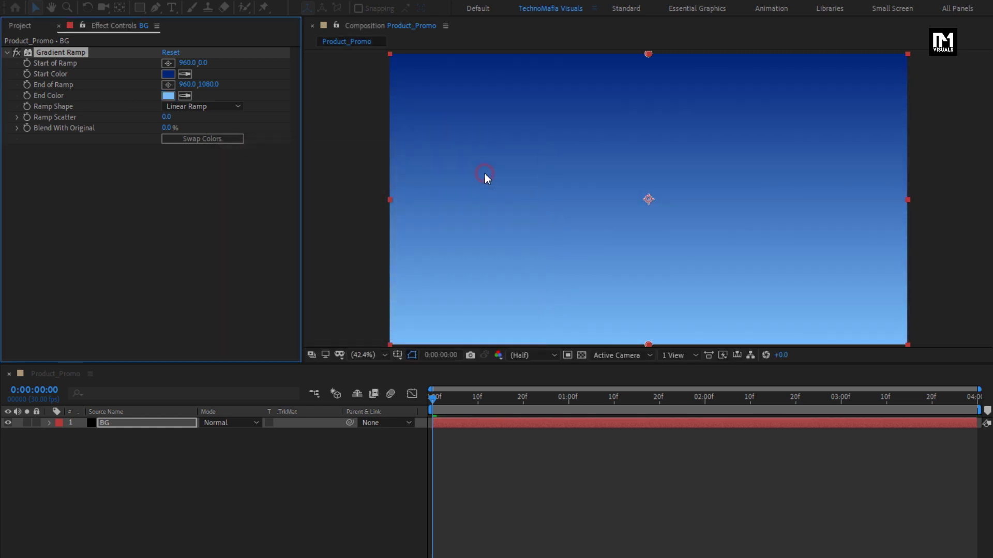
Place the ramp's start beyond the frame's upper-left edge at about -146, 47 and its end just outside the lower-right corner.
click(162, 63)
click(344, 73)
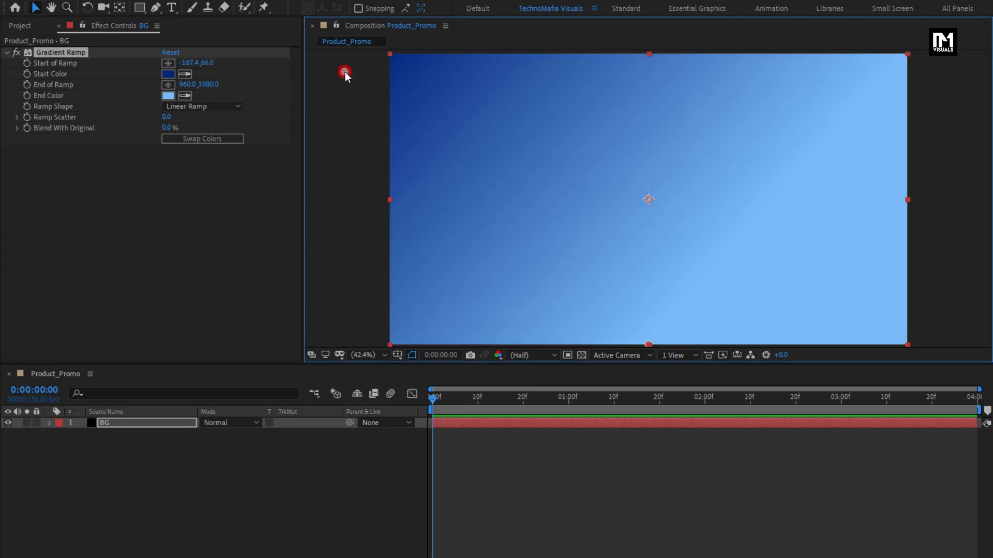
drag(346, 72, 351, 67)
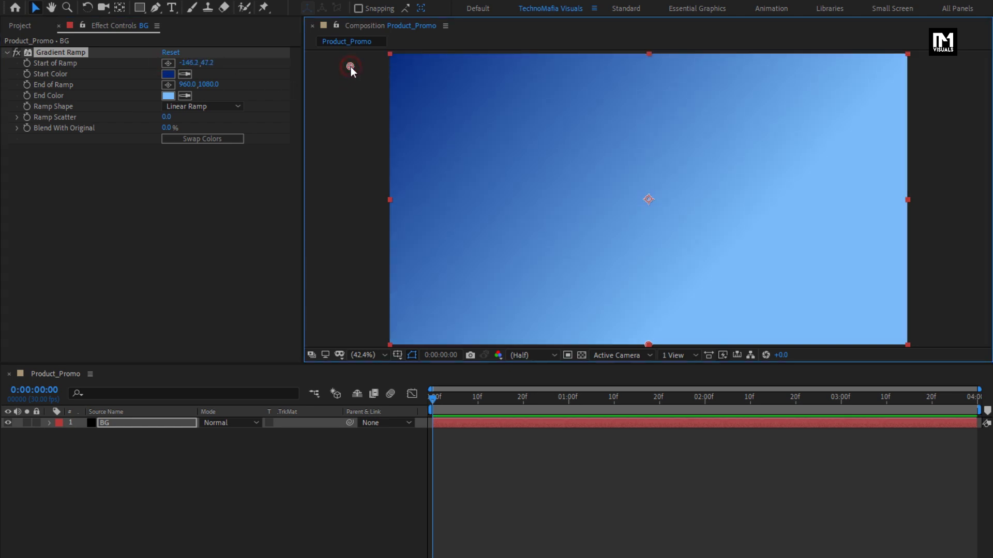
click(168, 85)
click(915, 331)
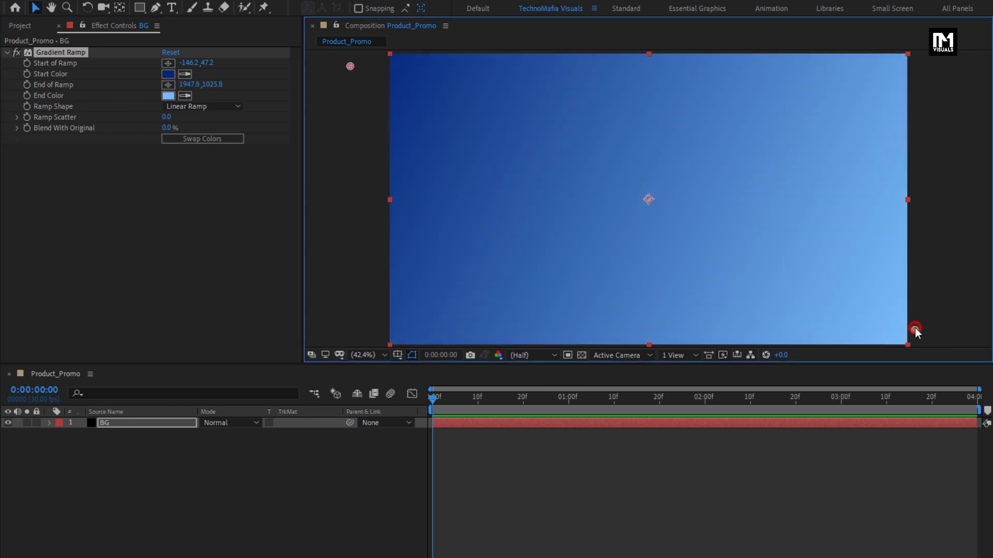
drag(914, 331, 925, 336)
Place BOAT Rockerz -510.png above BG in the timeline and pre-compose it as Product_Image, leaving all attributes in Product_Promo.
click(31, 27)
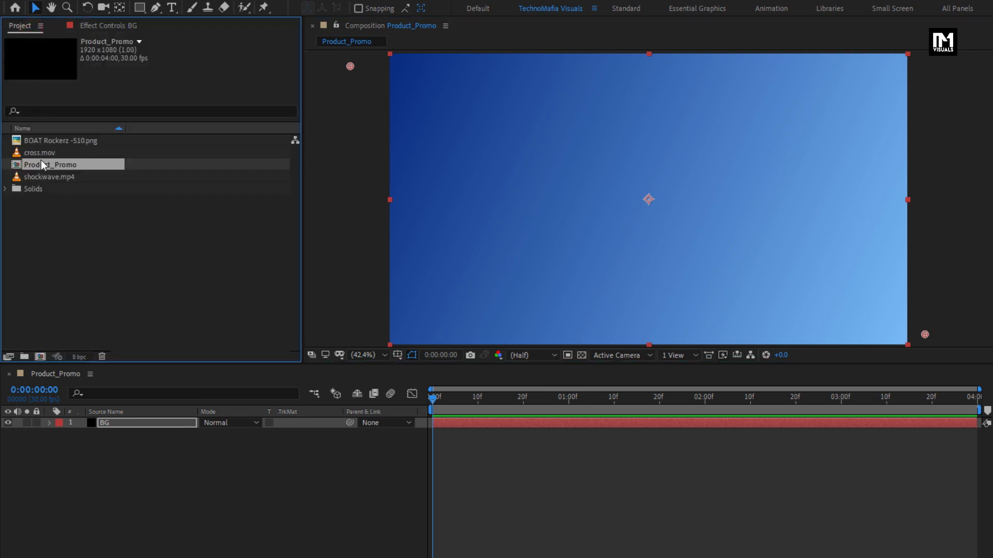
drag(44, 142, 163, 424)
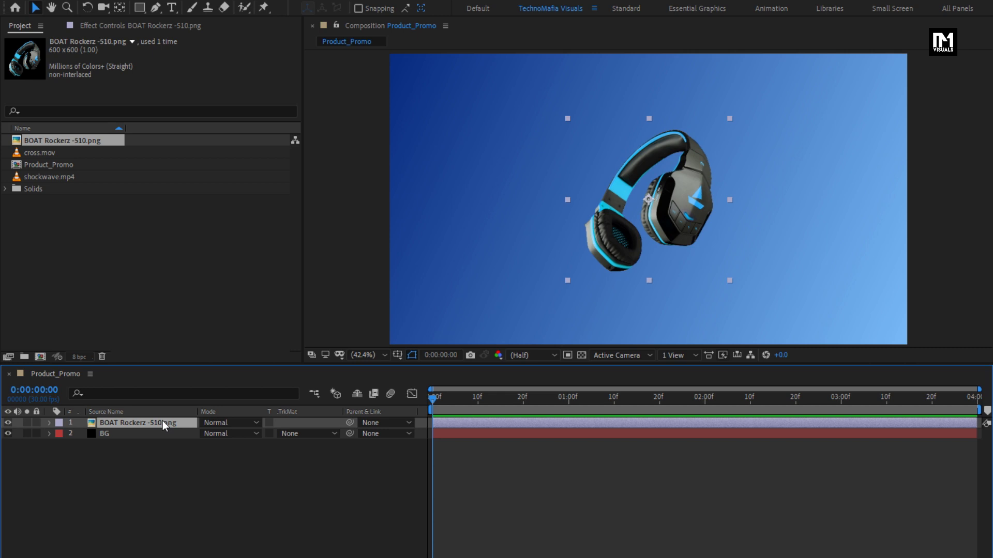
right_click(132, 423)
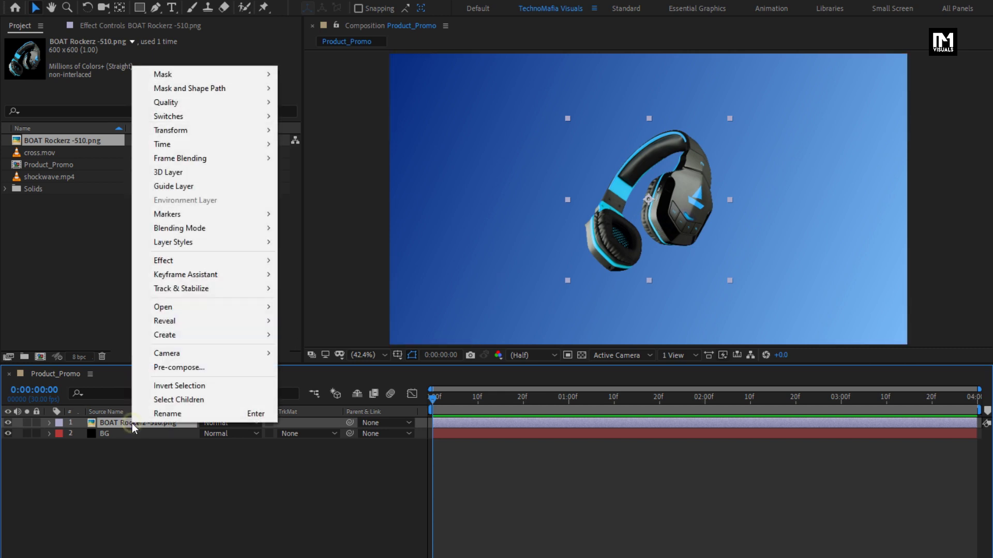
click(156, 368)
text(Product_Image)
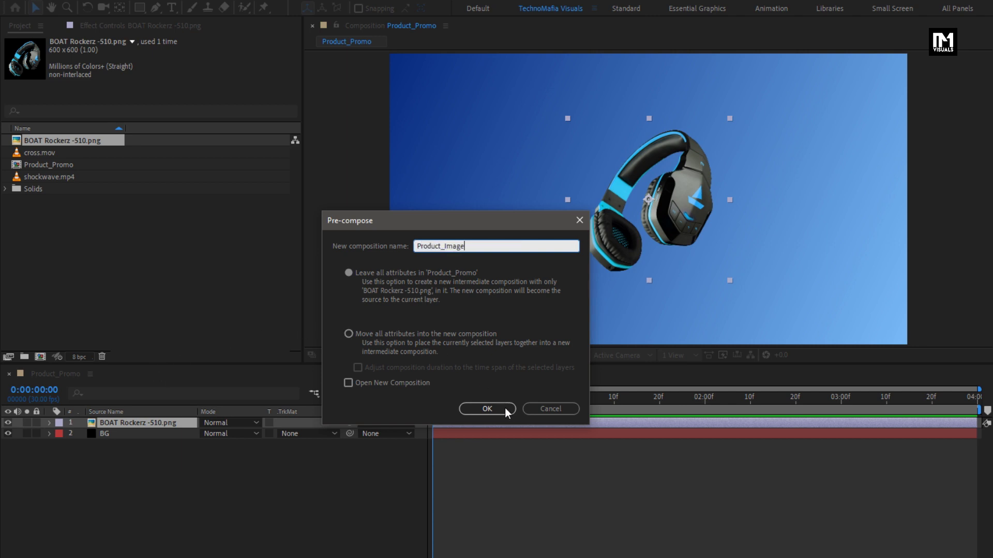
click(487, 409)
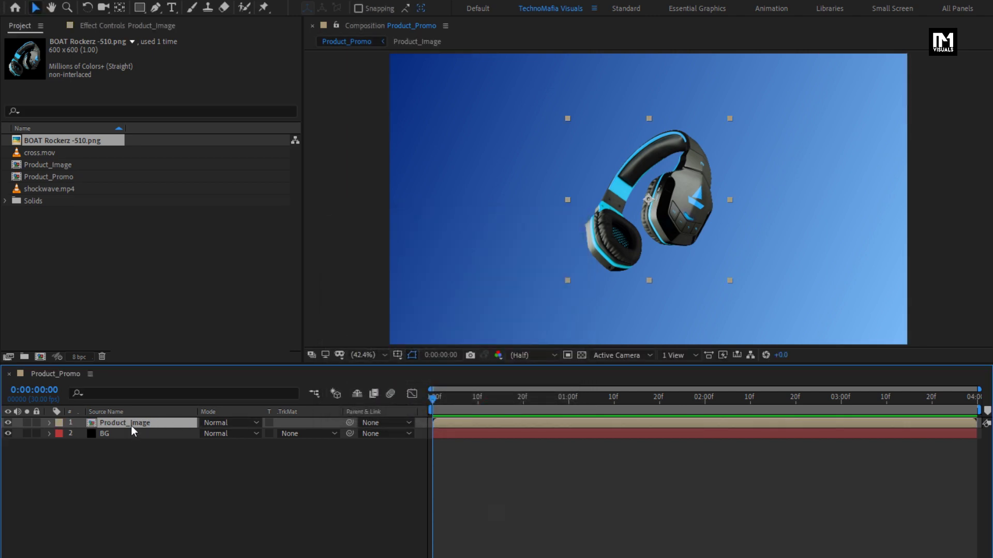
Scale the Product_Image layer to 250% and set a scale keyframe at the first frame.
key(s)
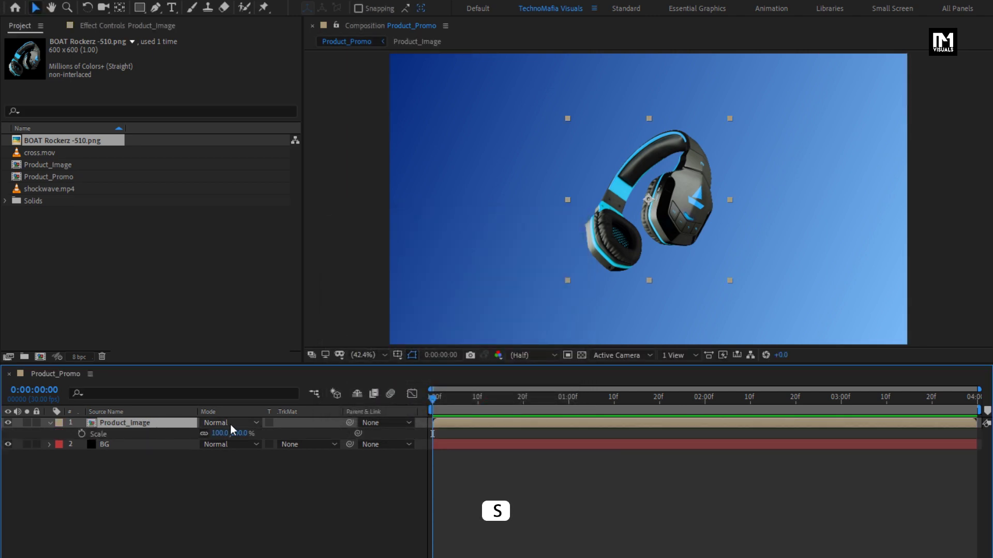
drag(232, 430, 339, 430)
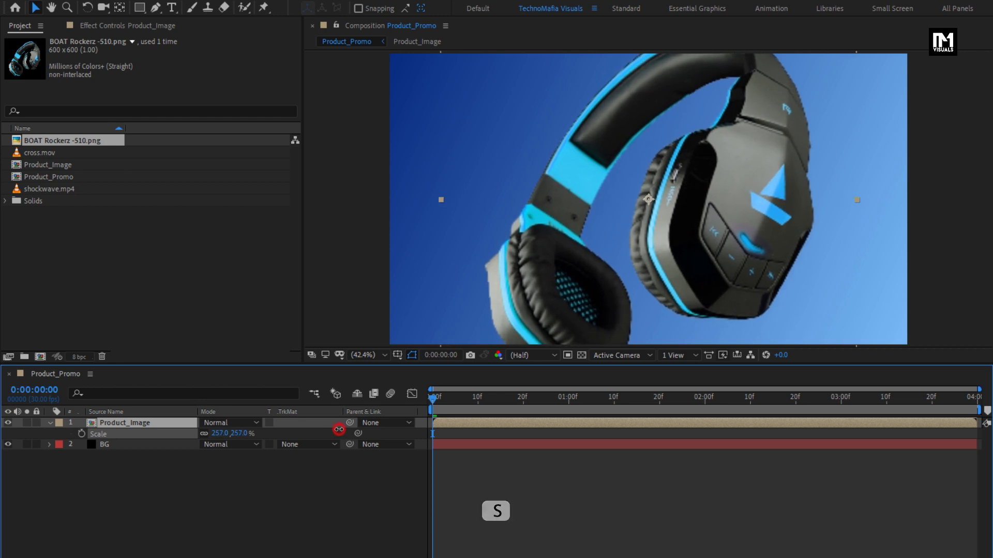
click(236, 434)
text(250)
key(Return)
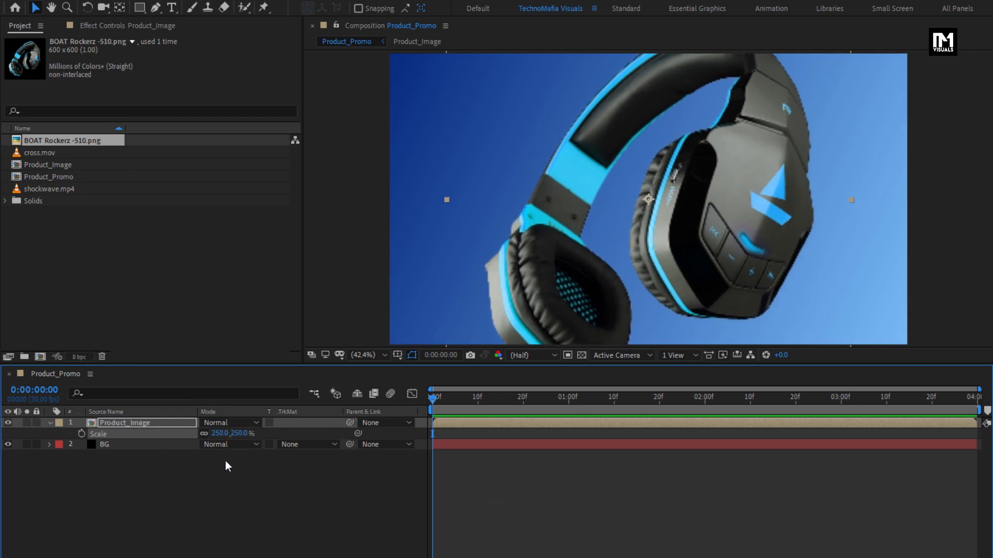
click(80, 434)
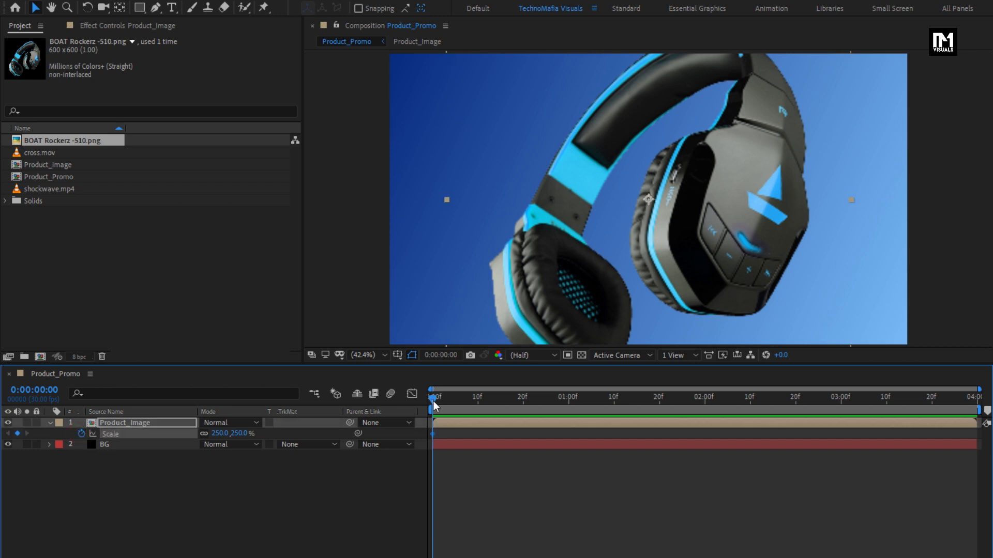
Add a second Product_Image scale keyframe of 260% at 0:00:03:29 and return to the first frame.
drag(435, 404, 975, 398)
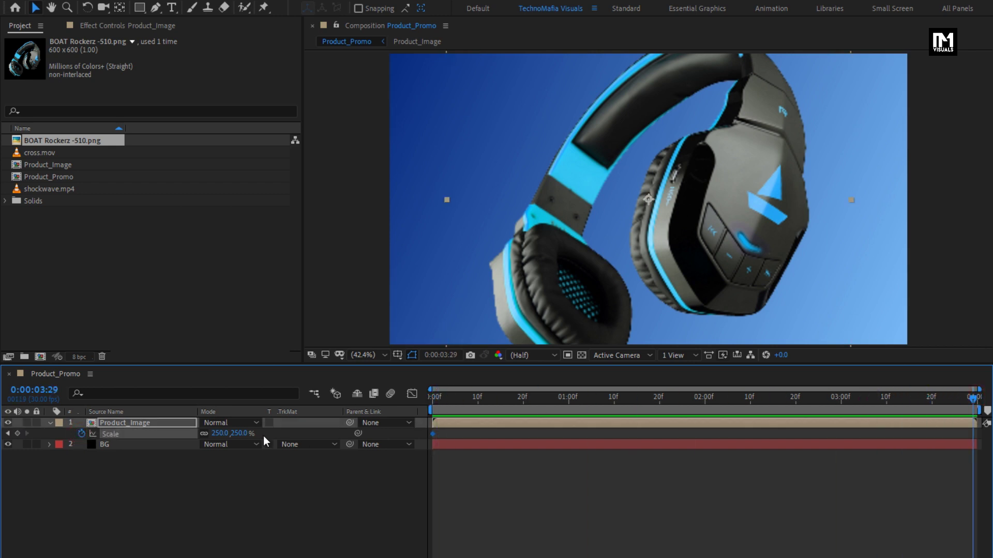
text(260)
key(Return)
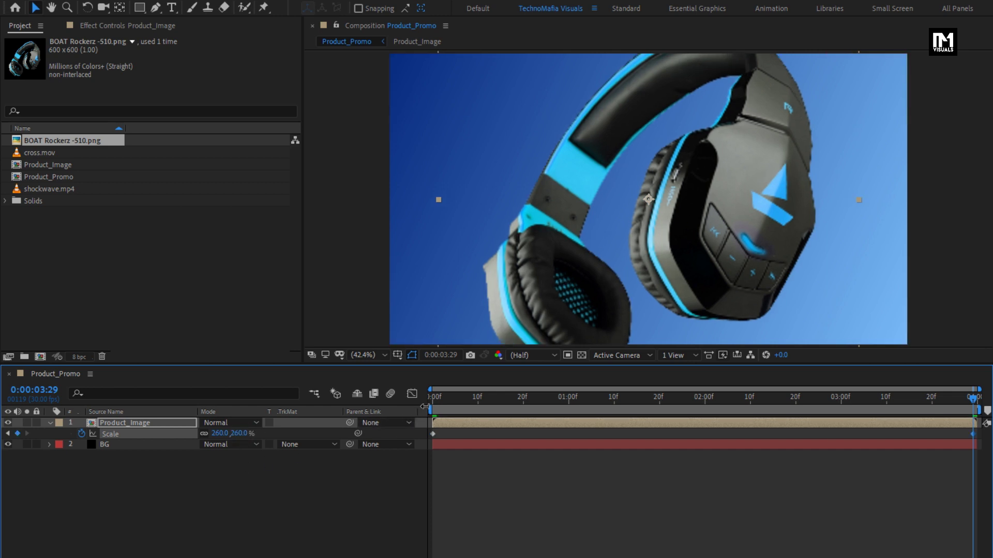
drag(439, 405, 433, 429)
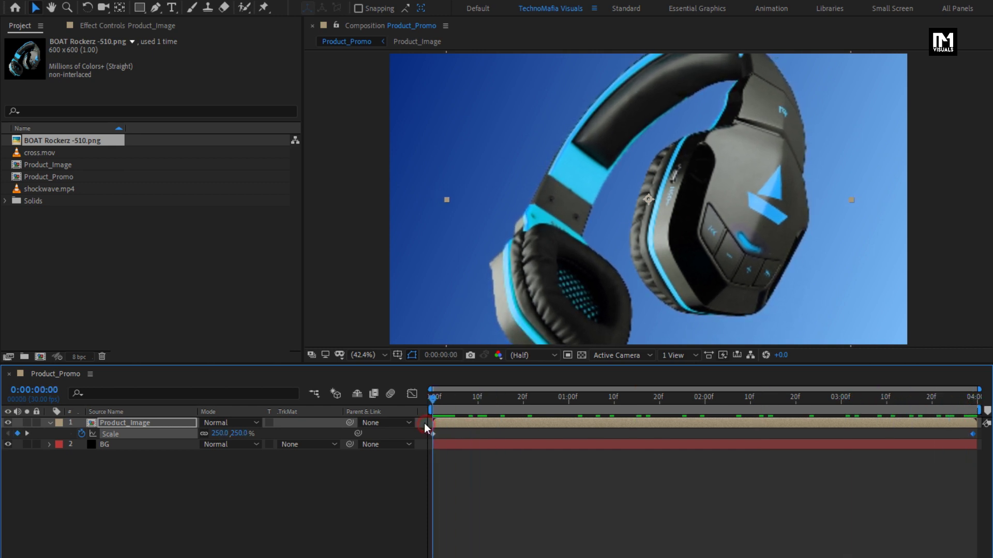
Set a position keyframe on Product_Image at 0:00:03:29, keeping 960, 540, and return to the first frame.
click(175, 423)
key(p)
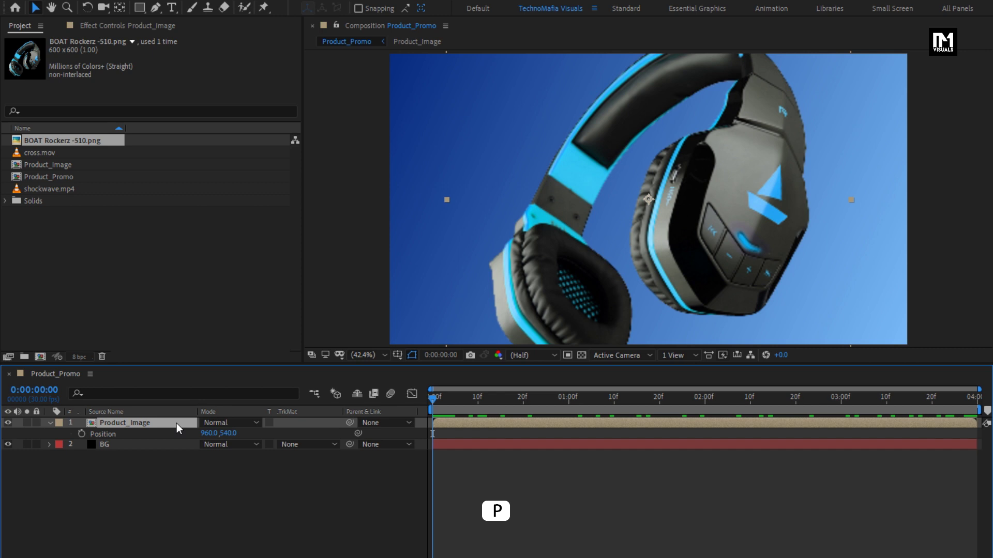
drag(578, 412, 975, 408)
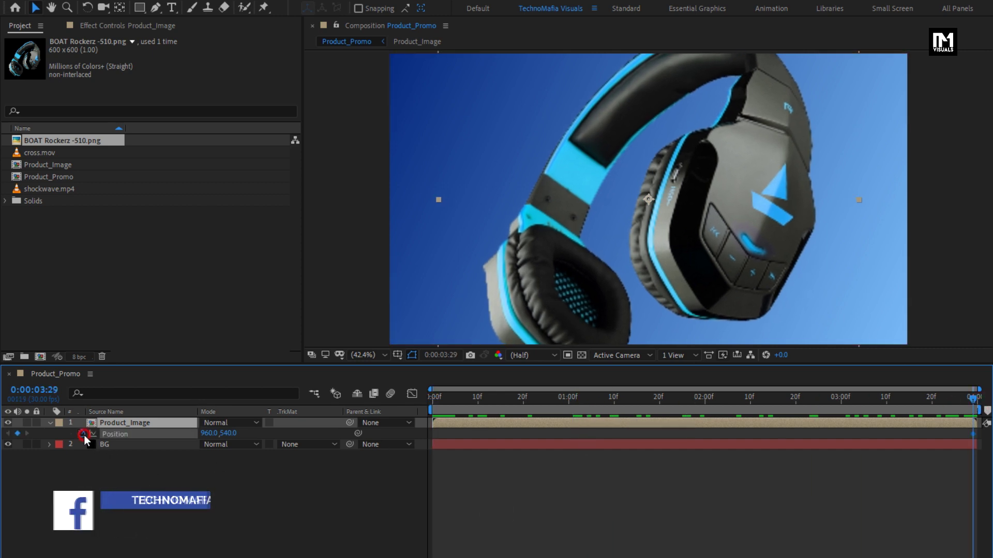
click(82, 434)
click(447, 397)
drag(448, 400, 412, 402)
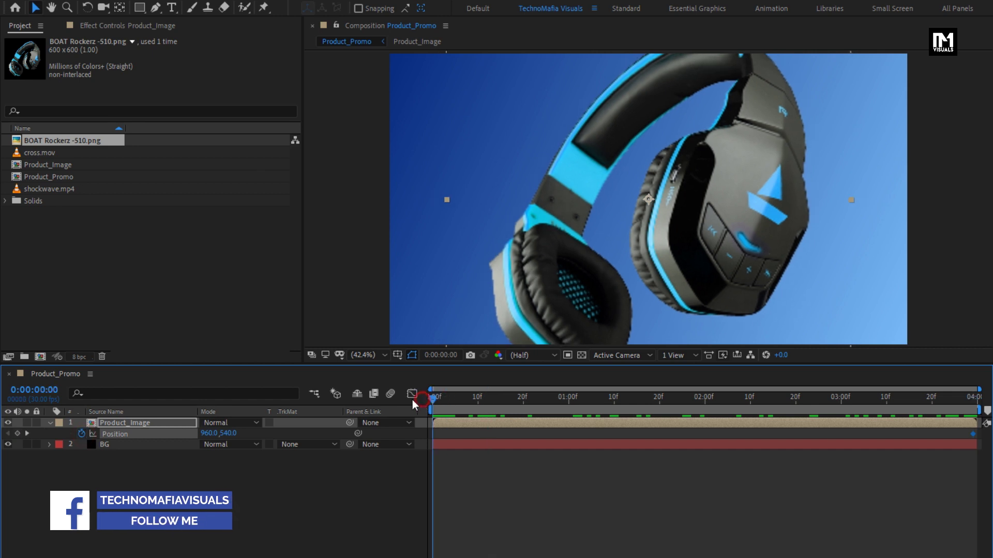
Set the Product_Image layer's position to 960, 670 at the first frame.
drag(227, 433, 344, 423)
mouse_move(441, 399)
mouse_down()
mouse_move(820, 399)
mouse_move(431, 398)
mouse_up()
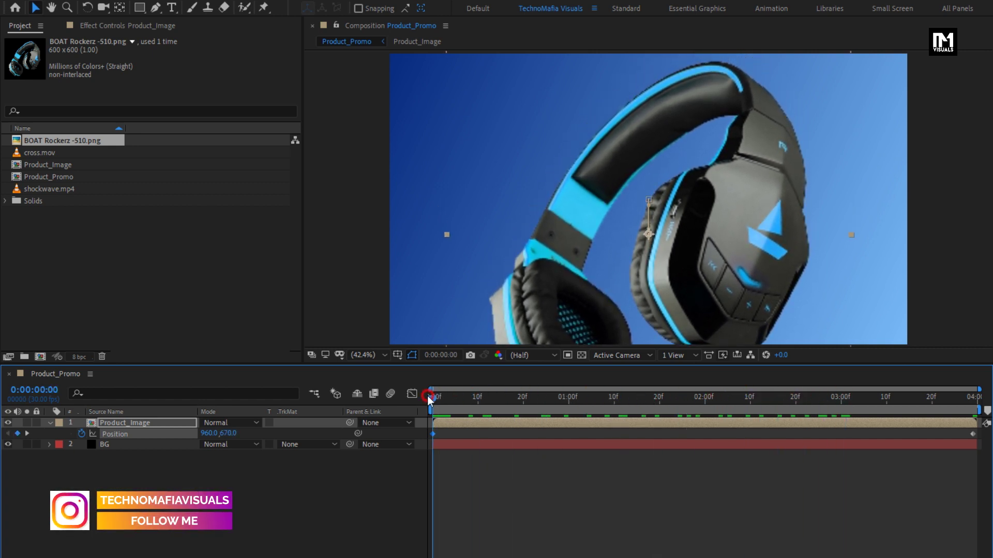
Add an opacity keyframe of 15% to Product_Image at 0:00:01:00.
key(t)
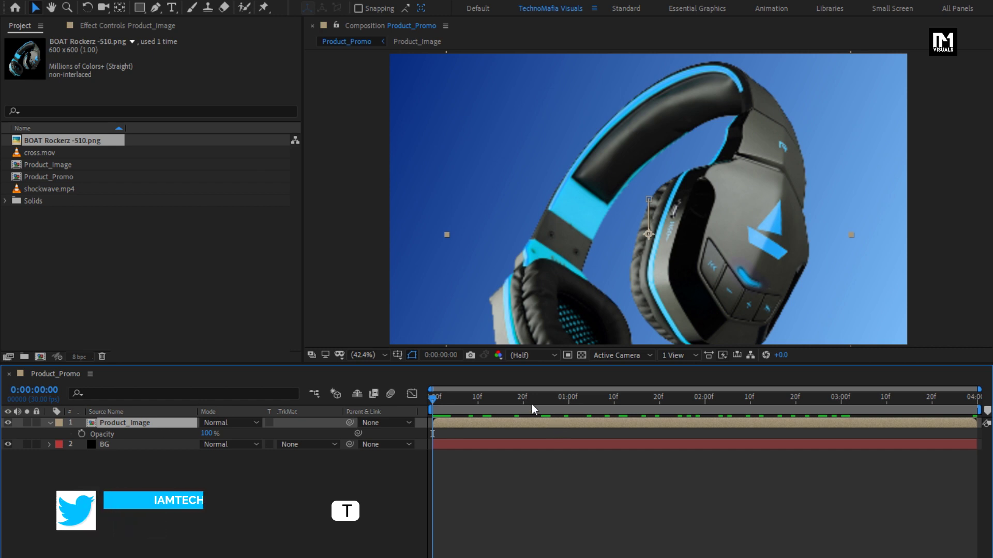
click(569, 400)
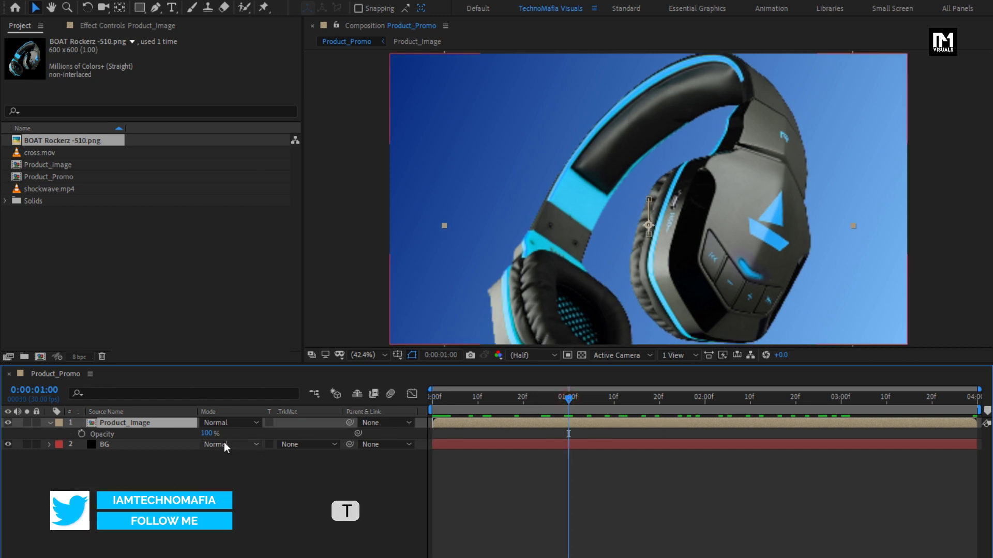
click(81, 433)
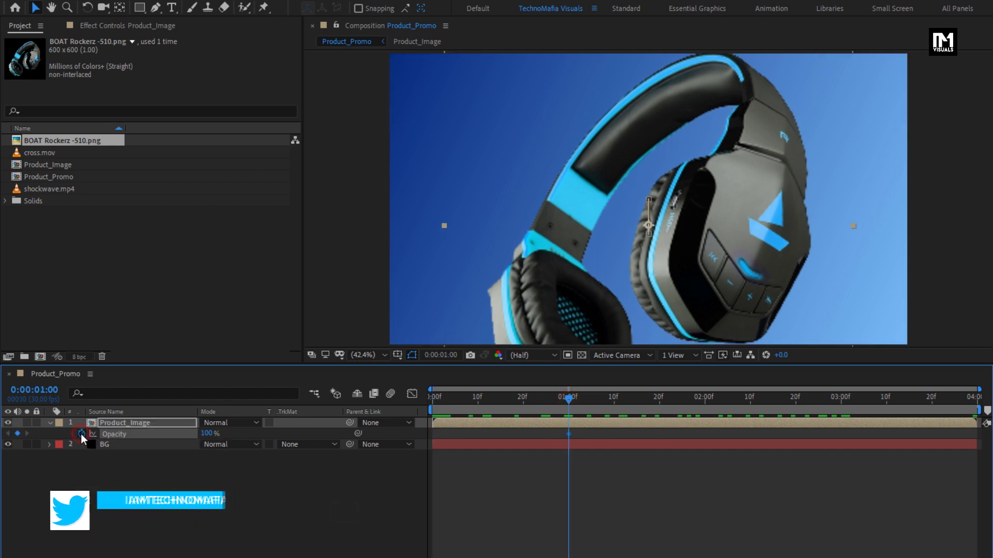
click(208, 434)
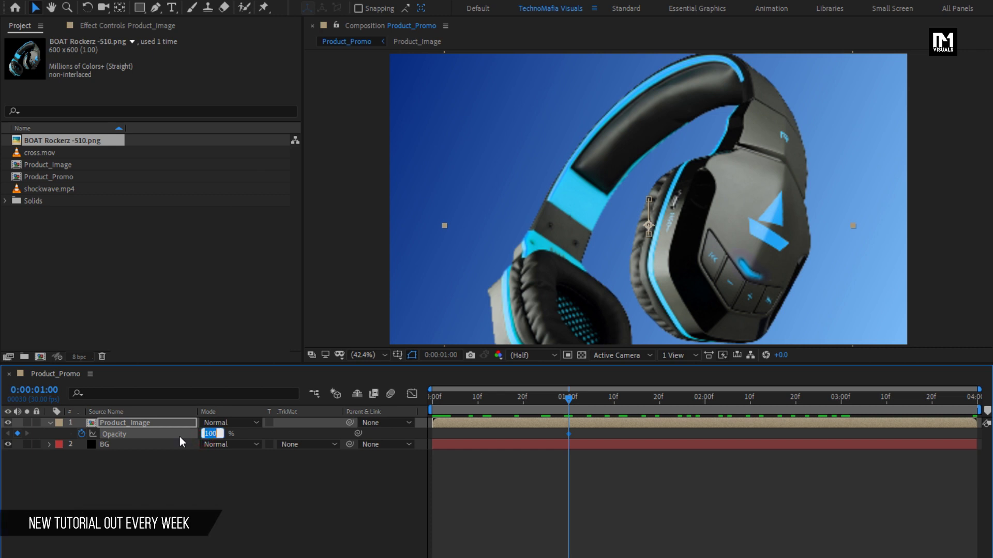
text(15)
key(Return)
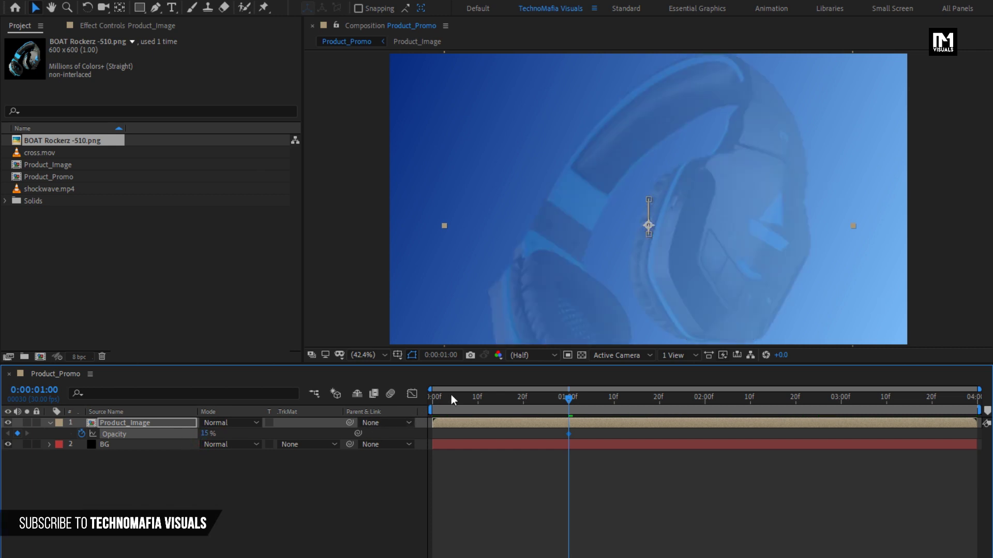
Set Product_Image's opacity to 0% at the first frame, preview the fade-in, and collapse the layer's properties.
click(432, 398)
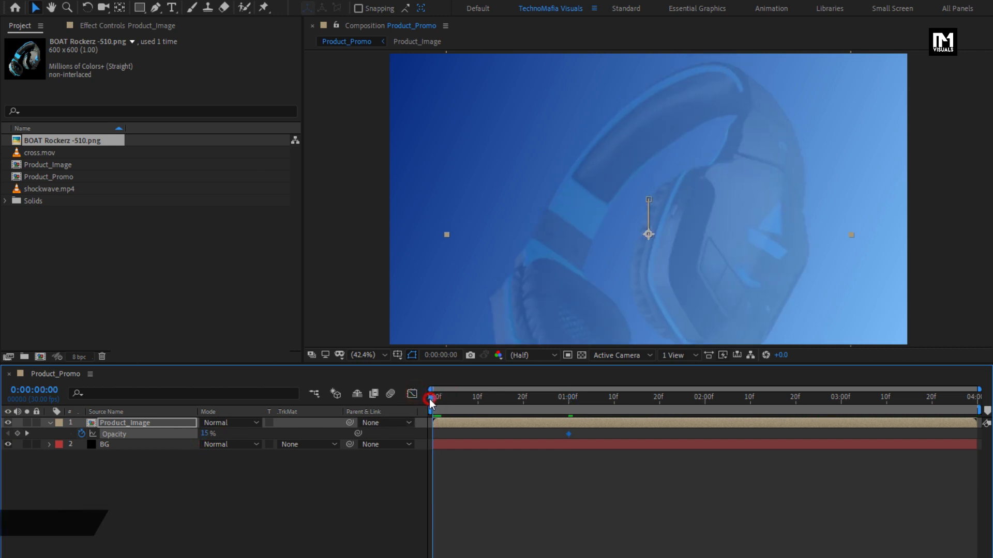
click(208, 433)
text(0)
key(Return)
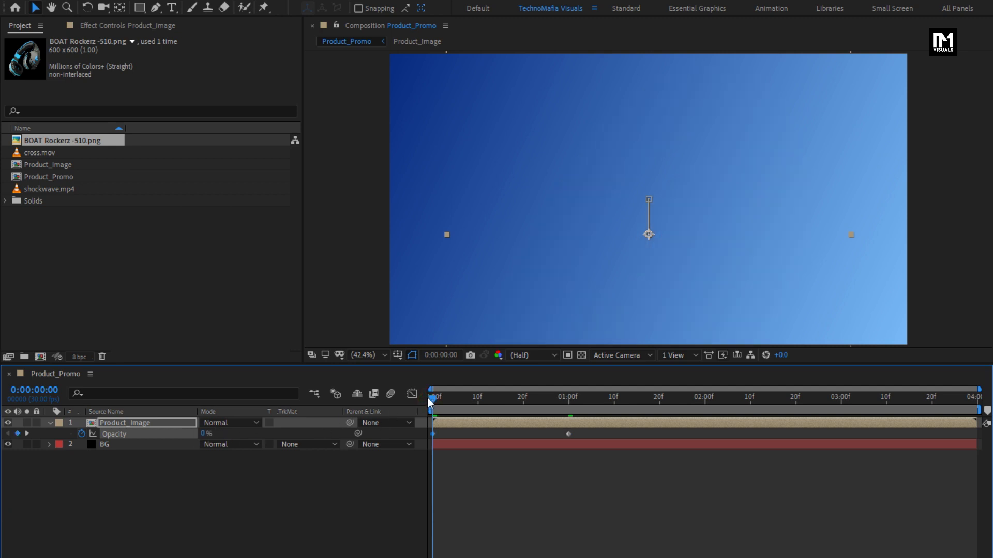
drag(430, 398, 832, 394)
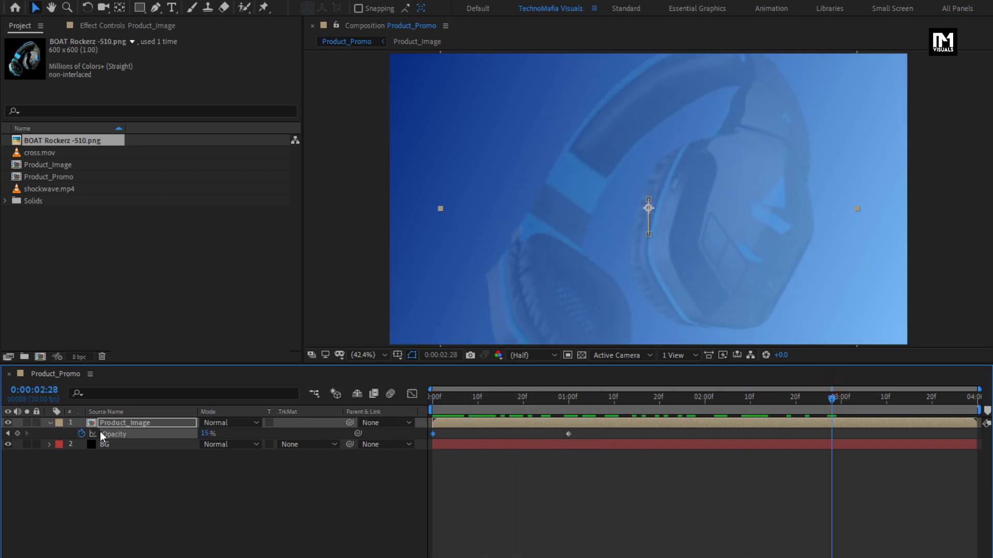
click(51, 423)
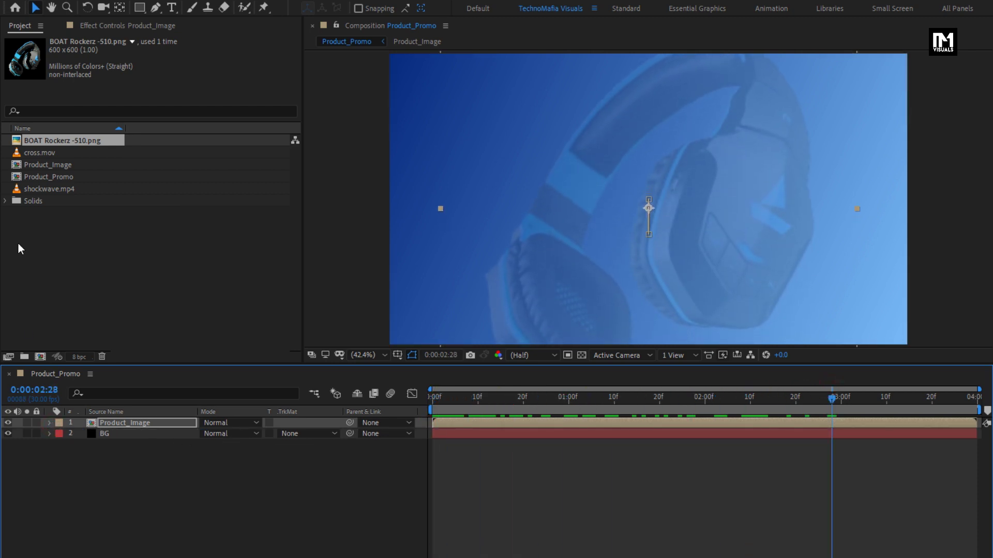
Place shockwave.mp4 above Product_Image in the timeline and set its blending mode to Overlay.
drag(44, 191, 147, 420)
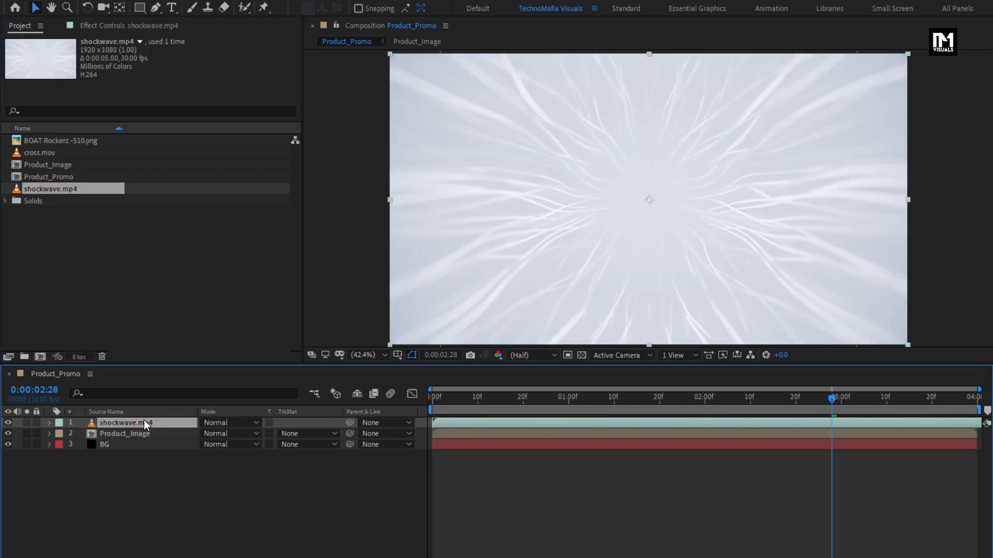
click(223, 423)
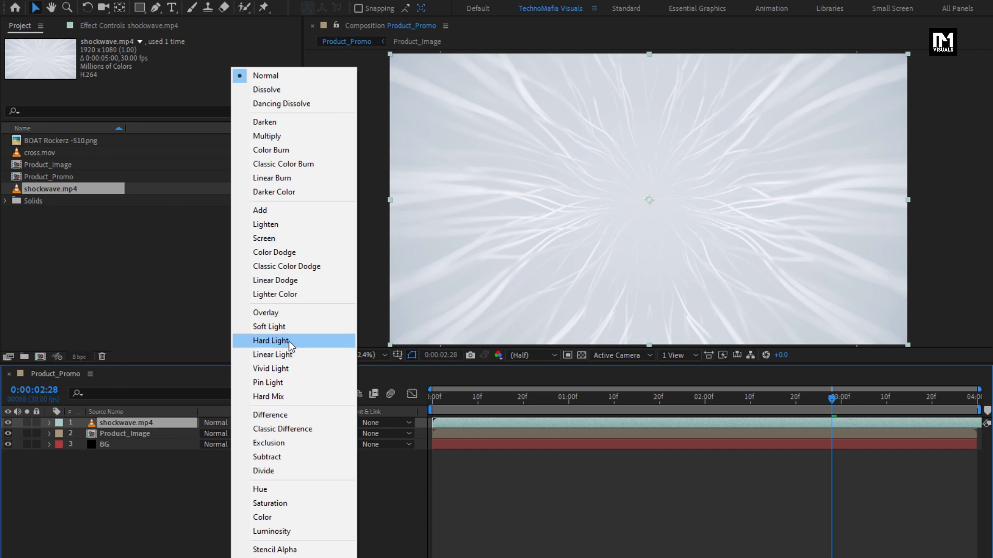
click(287, 318)
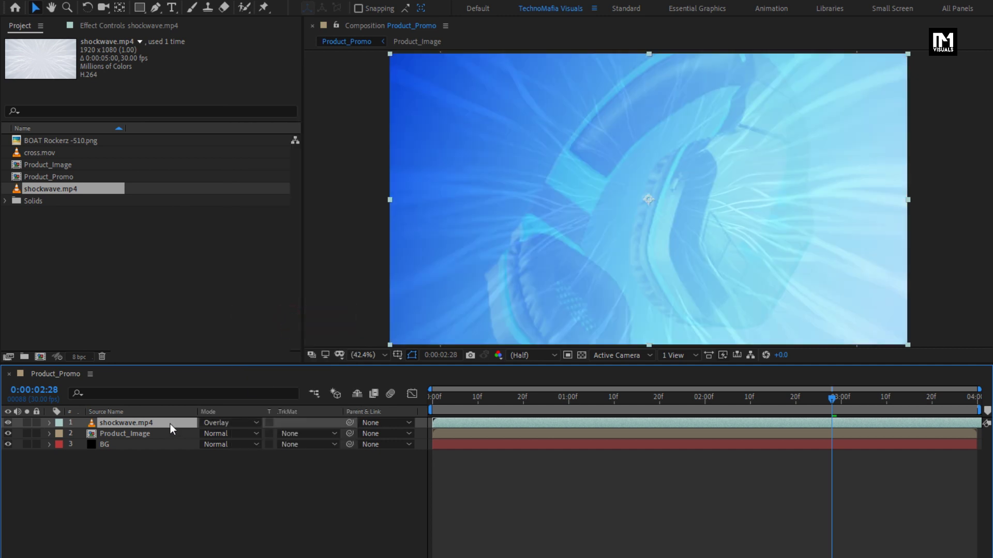
Add an opacity keyframe of 50% to the shockwave.mp4 layer at 0:00:03:29.
key(t)
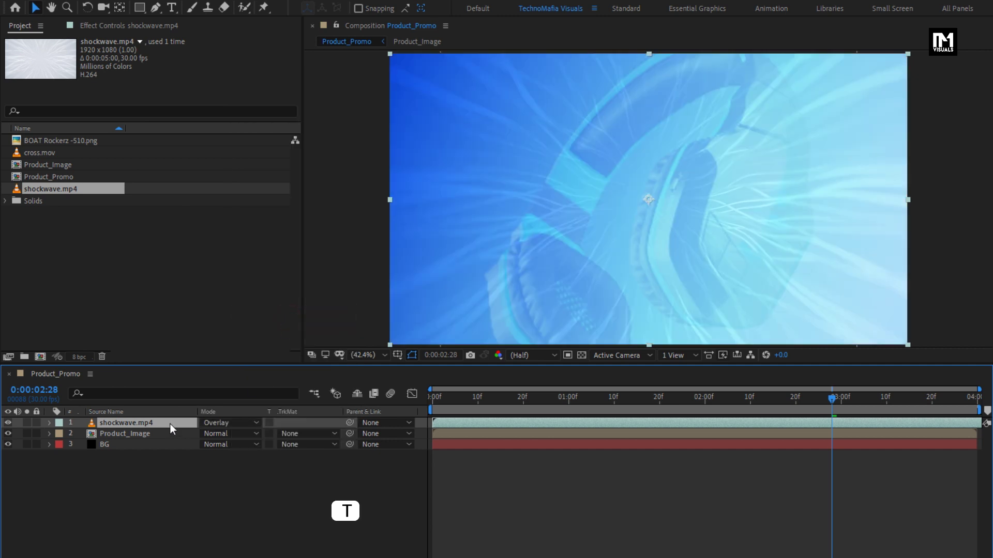
key(t)
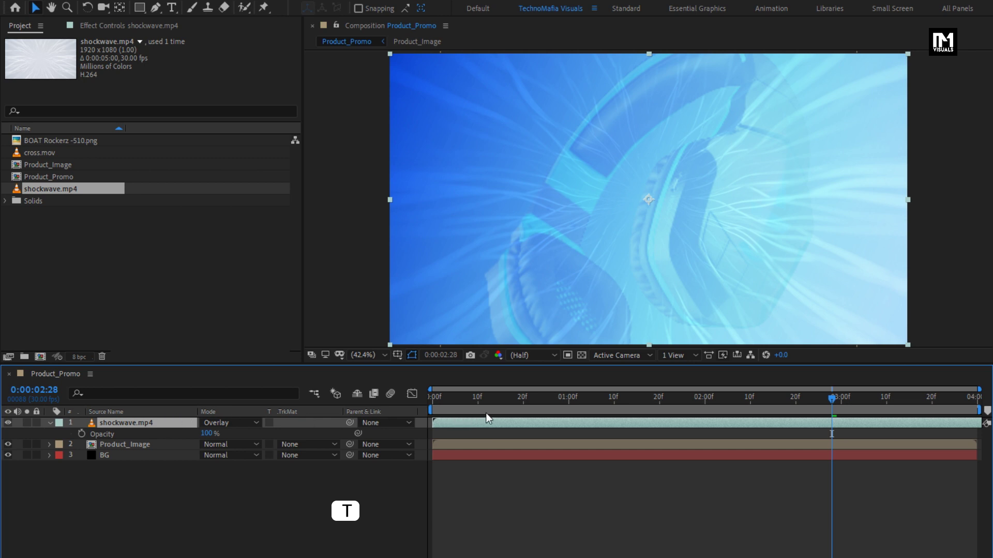
drag(490, 401, 978, 401)
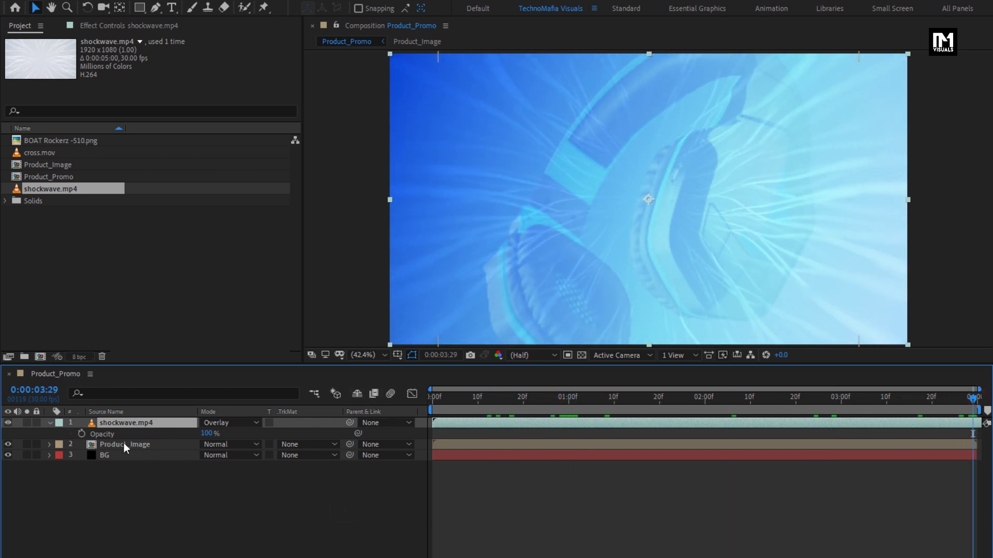
click(82, 434)
click(208, 433)
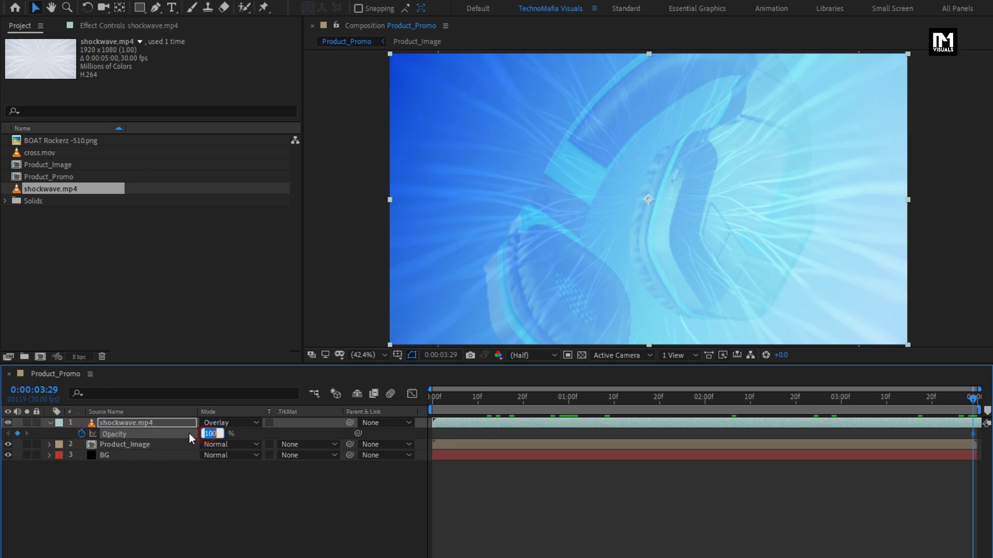
text(50)
key(Return)
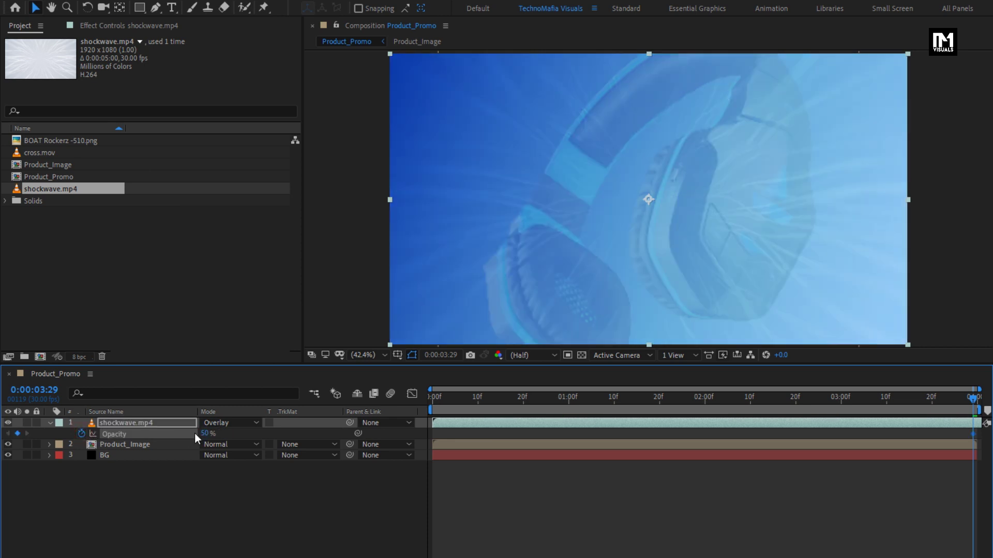
Set the shockwave.mp4 opacity to 0% at the first frame, preview the fade, and collapse the layer's properties.
click(435, 402)
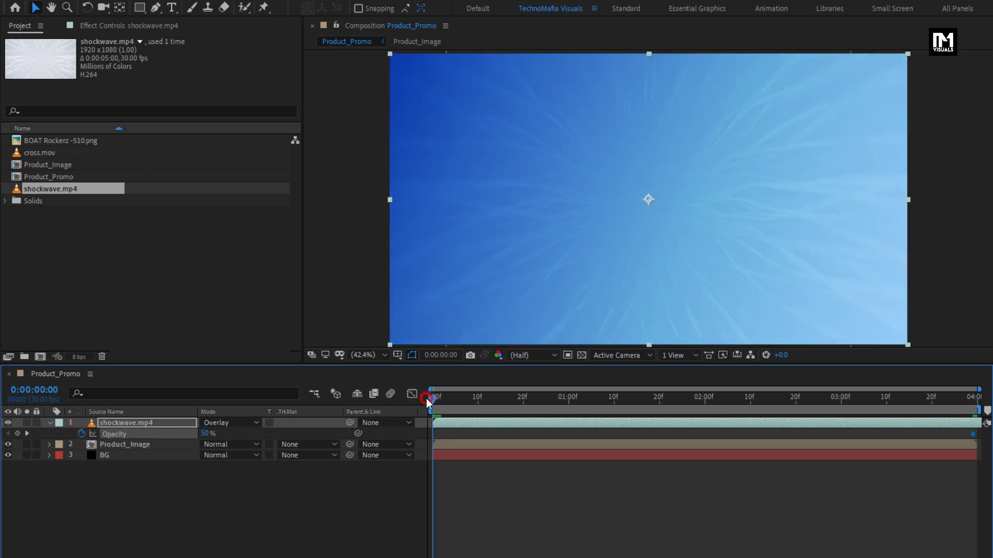
click(207, 433)
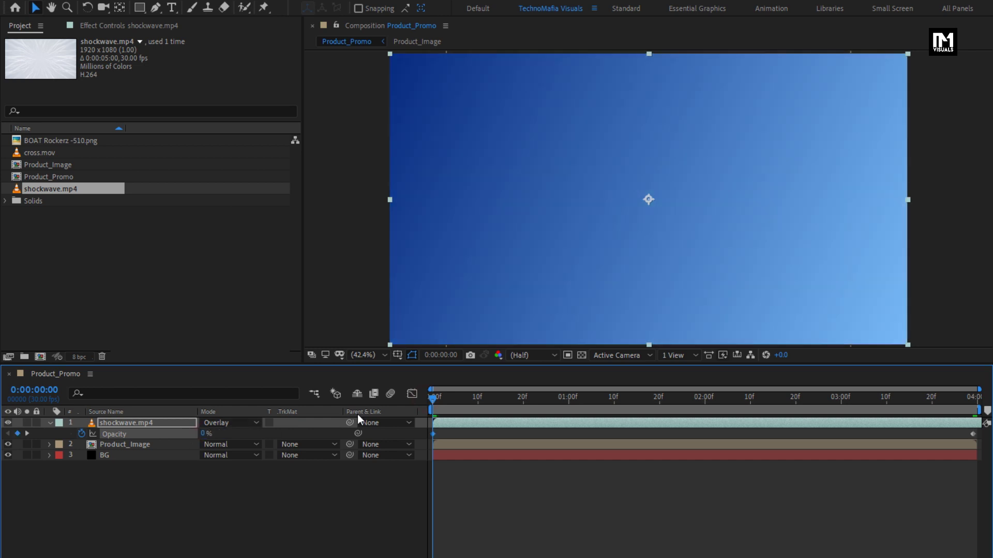
drag(437, 402, 579, 405)
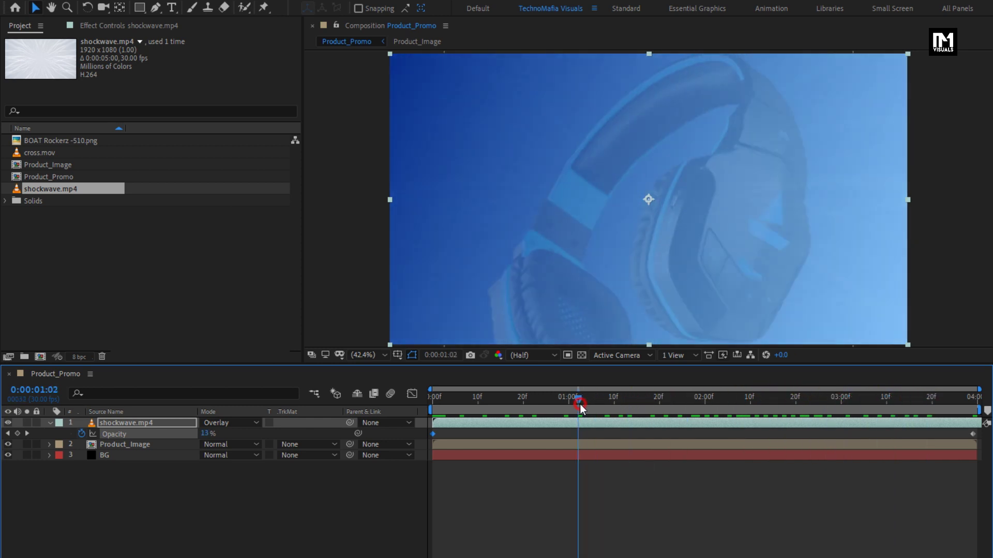
click(818, 399)
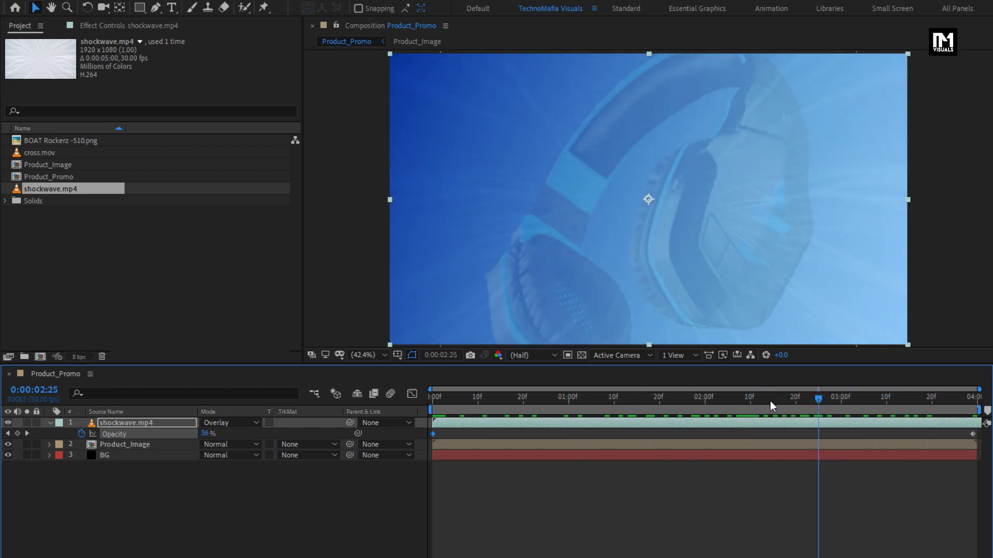
click(138, 424)
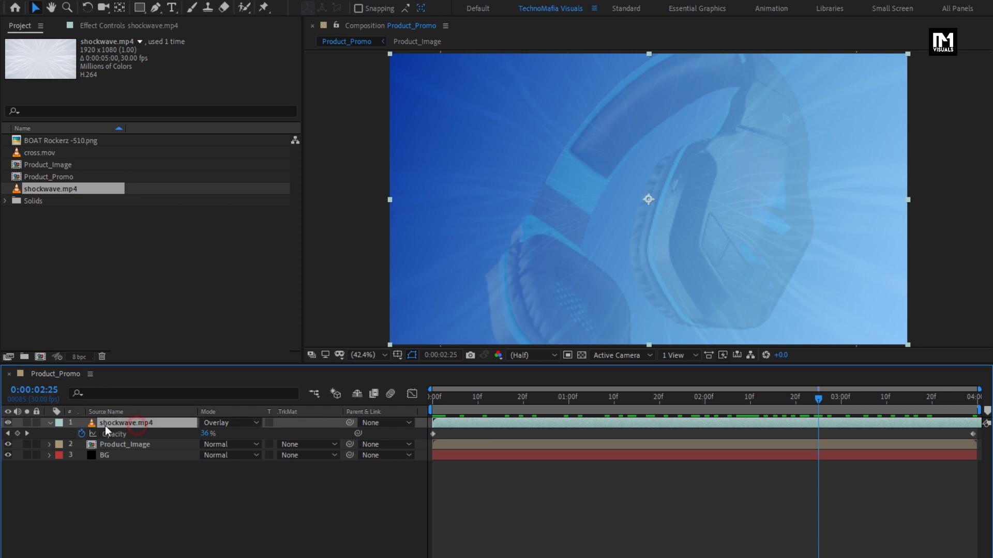
click(50, 423)
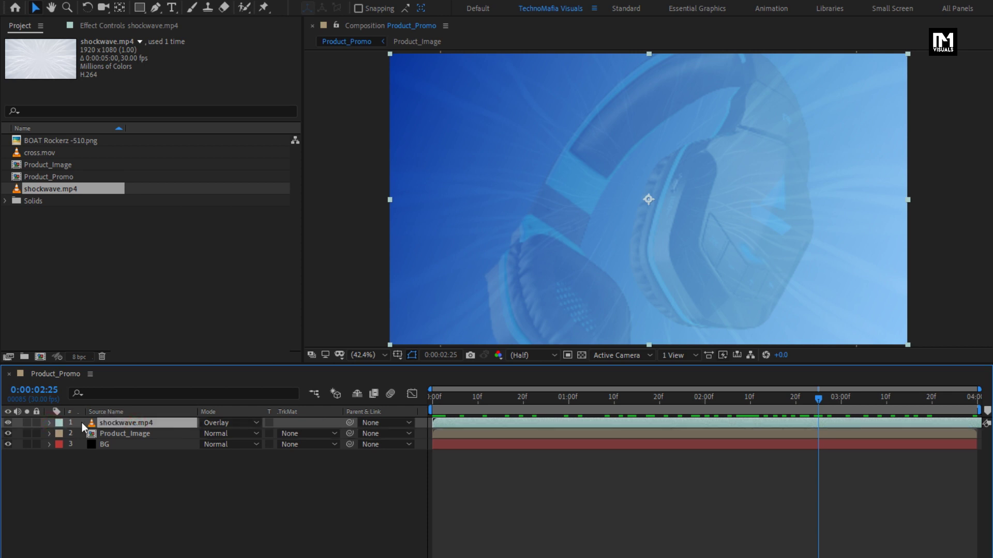
Set up the Rectangle tool with no layer selected, using no fill and a solid color stroke.
click(176, 467)
click(140, 8)
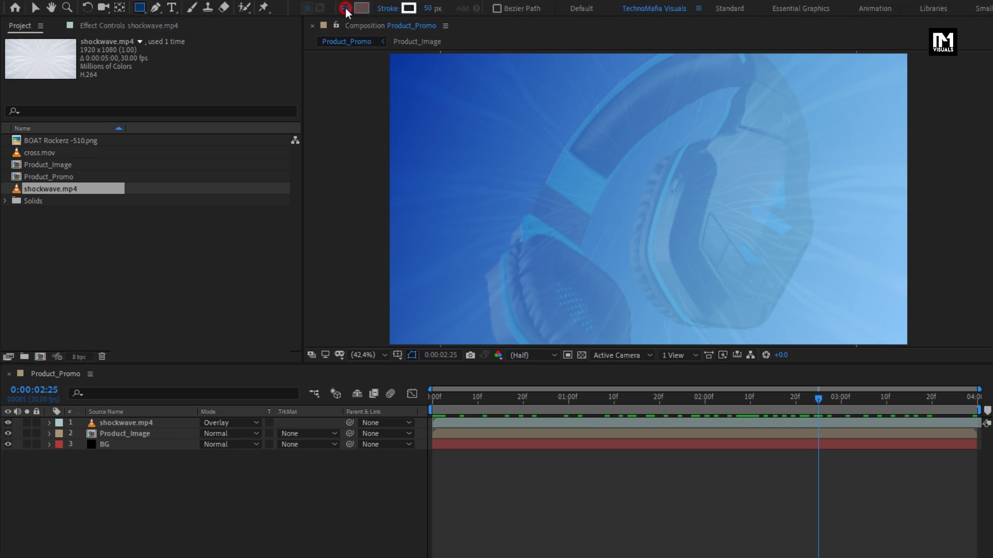
click(345, 8)
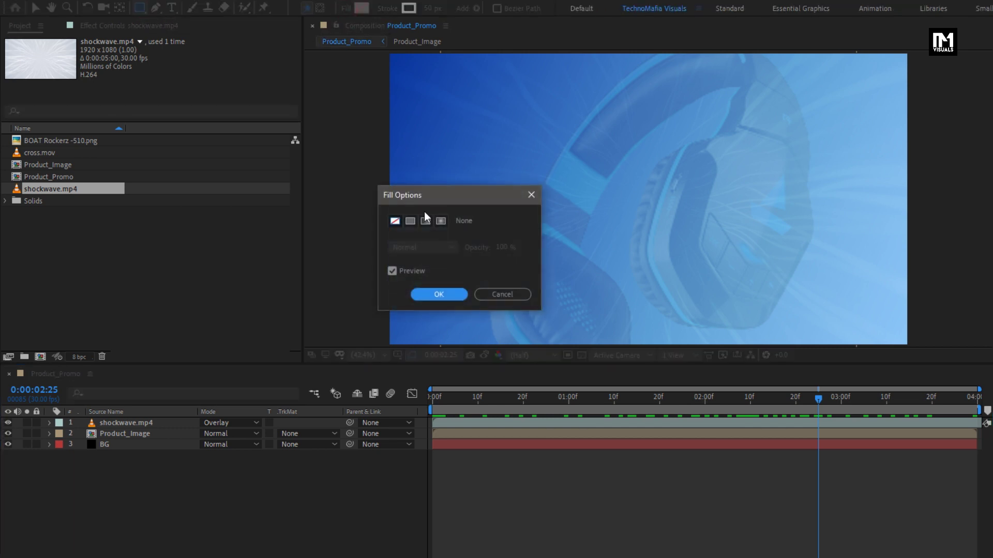
click(428, 294)
click(390, 9)
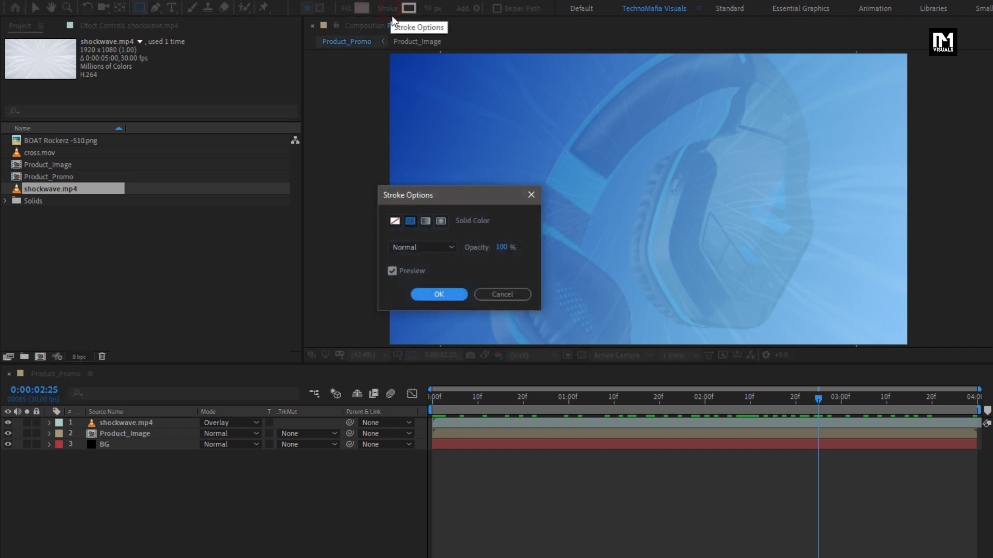
click(411, 222)
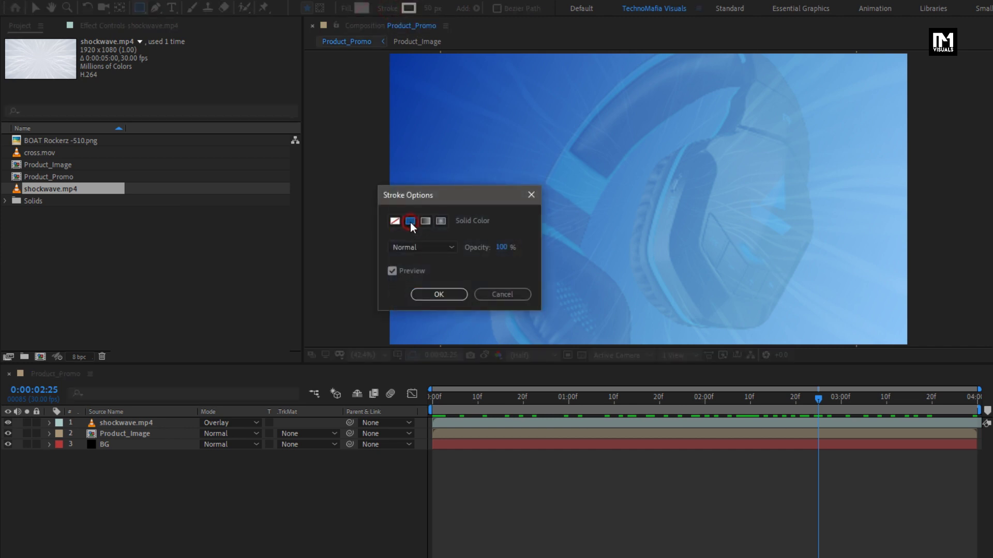
click(428, 294)
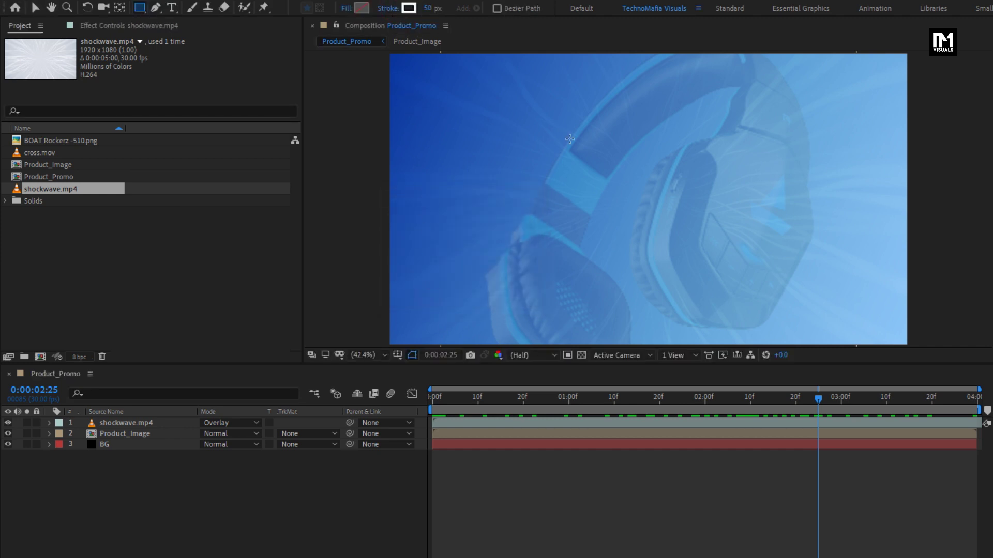
Draw a square frame over the headphone's right ear cup and set its stroke width to 60 px.
scroll(645, 161, down, 2)
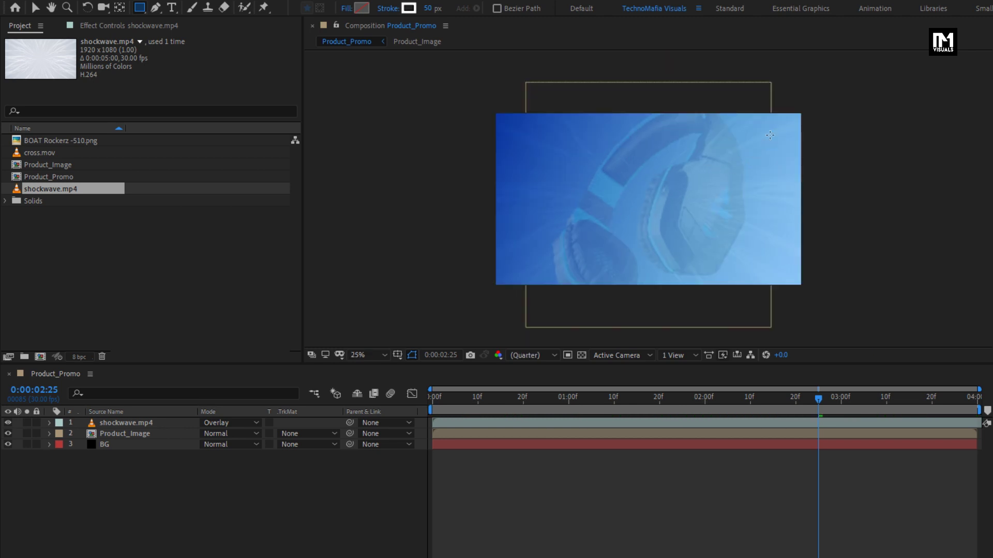
drag(772, 131, 646, 261)
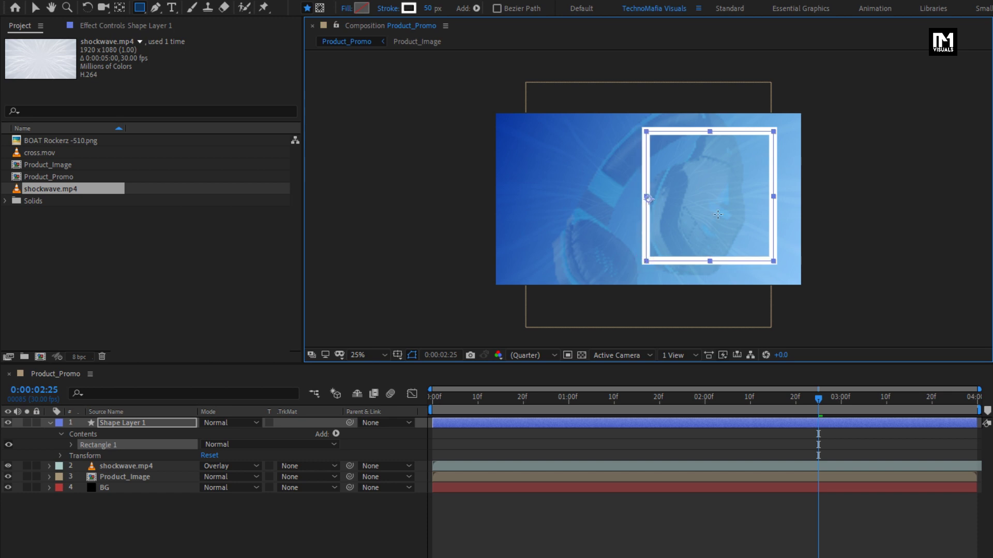
click(429, 9)
text(60)
key(Return)
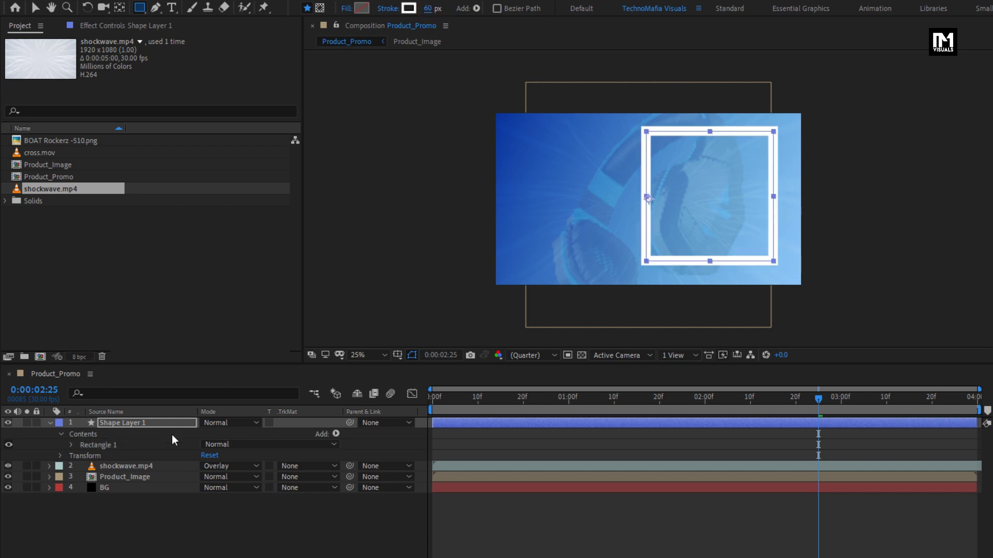
Search the effects for "fill" and apply the Fill effect to Shape Layer 1.
click(145, 422)
click(857, 40)
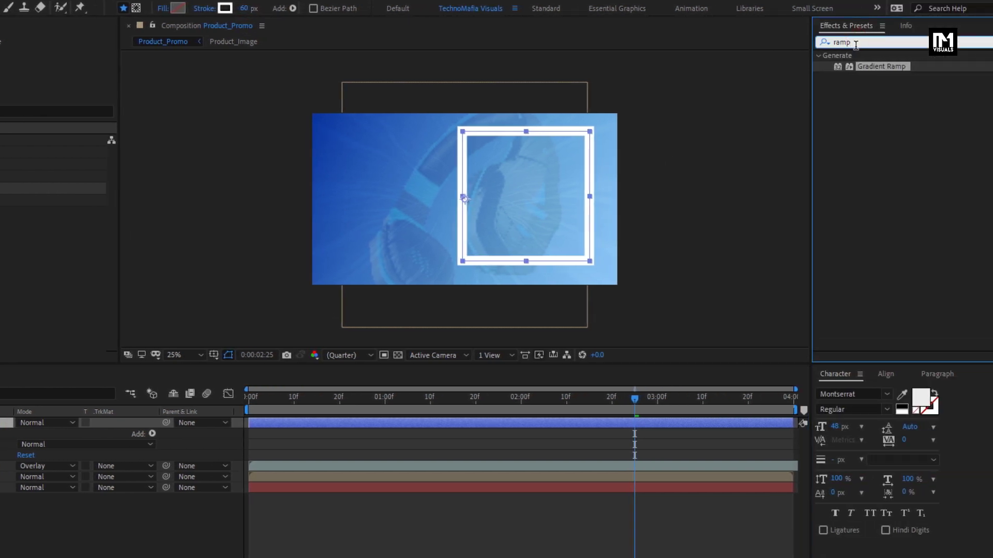
click(806, 45)
text(fill)
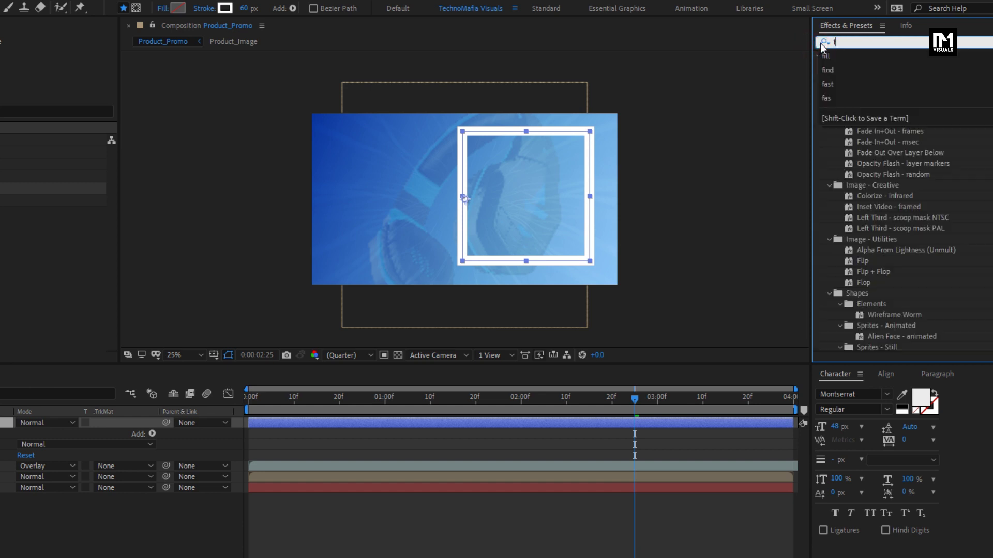
click(856, 122)
drag(857, 121, 546, 203)
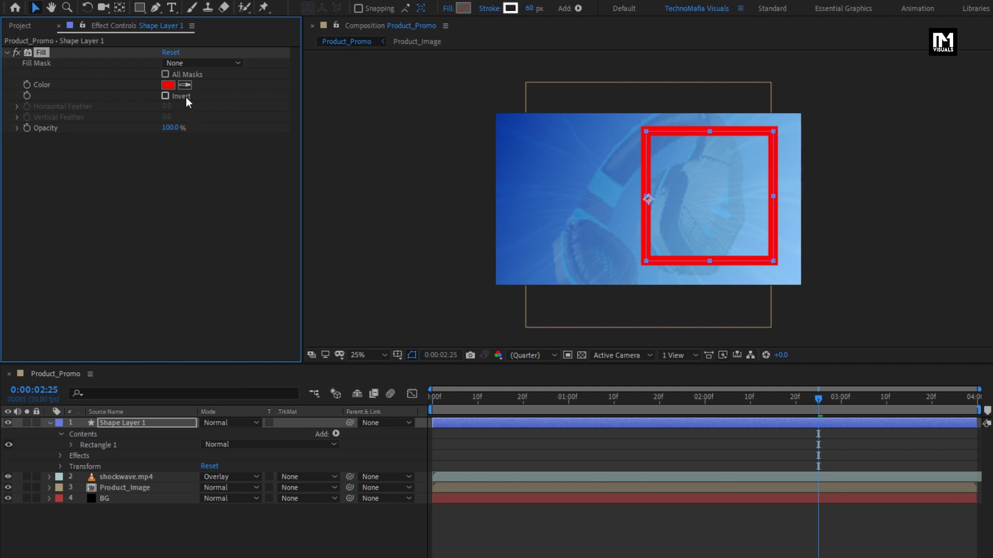
Sample the dark blue from the background's upper-left corner as the square frame's Fill color and collapse the shape layer's properties.
click(498, 121)
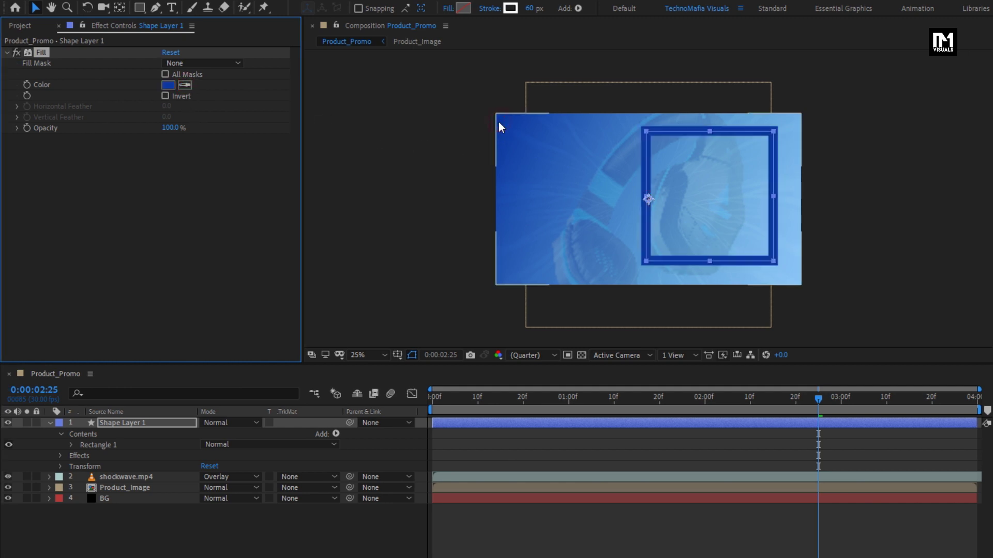
click(120, 421)
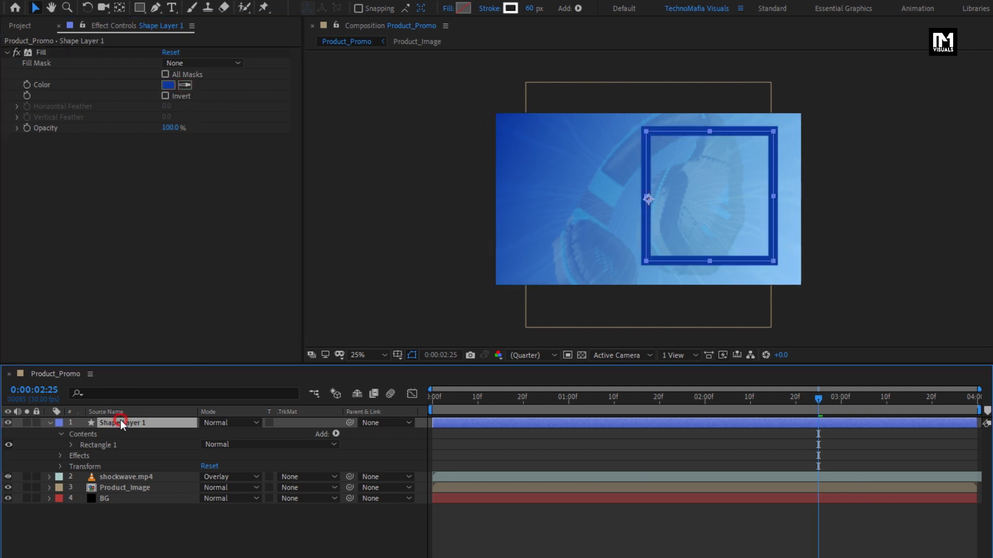
click(49, 423)
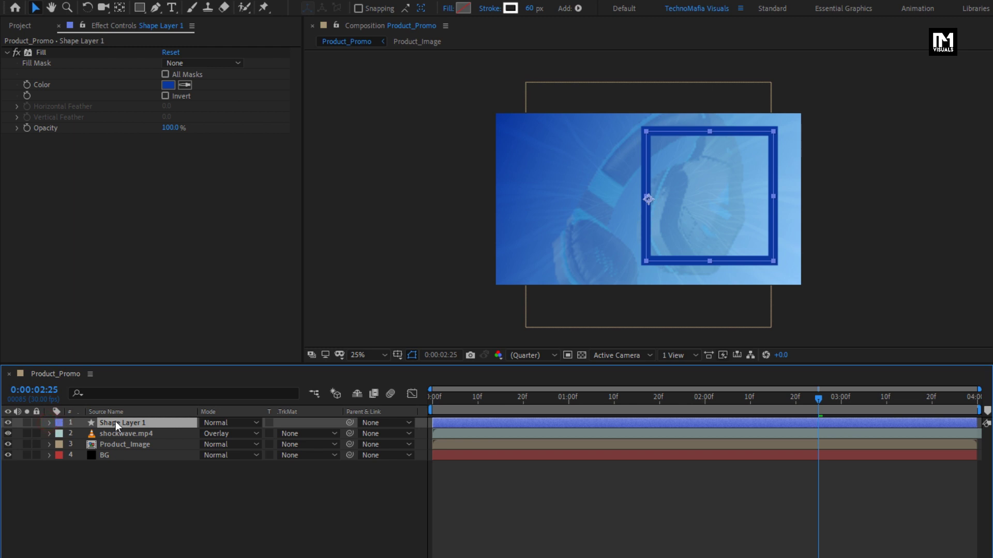
Animate Shape Layer 1's rotation from 30° at the first frame to 0° at 0:00:03:29 and preview it.
key(r)
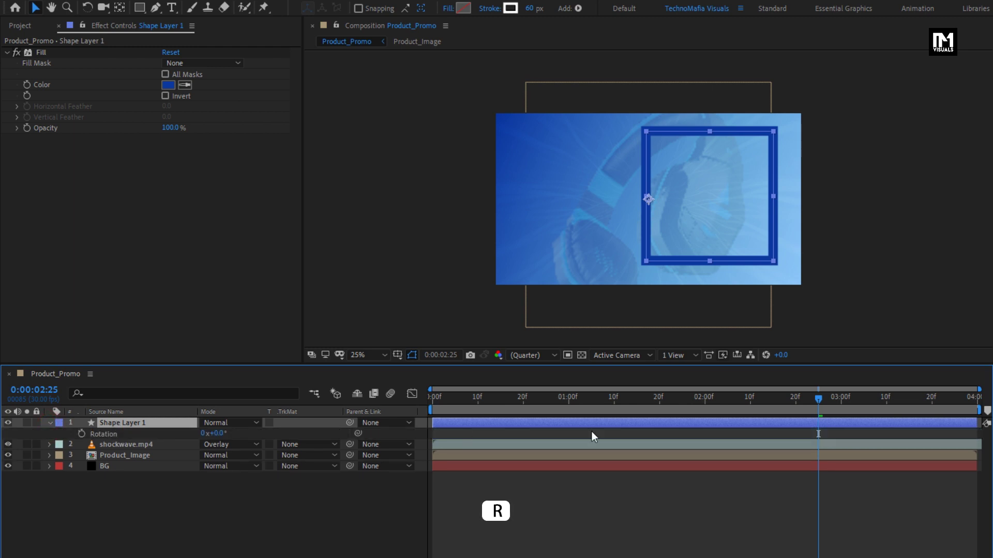
drag(912, 407, 984, 402)
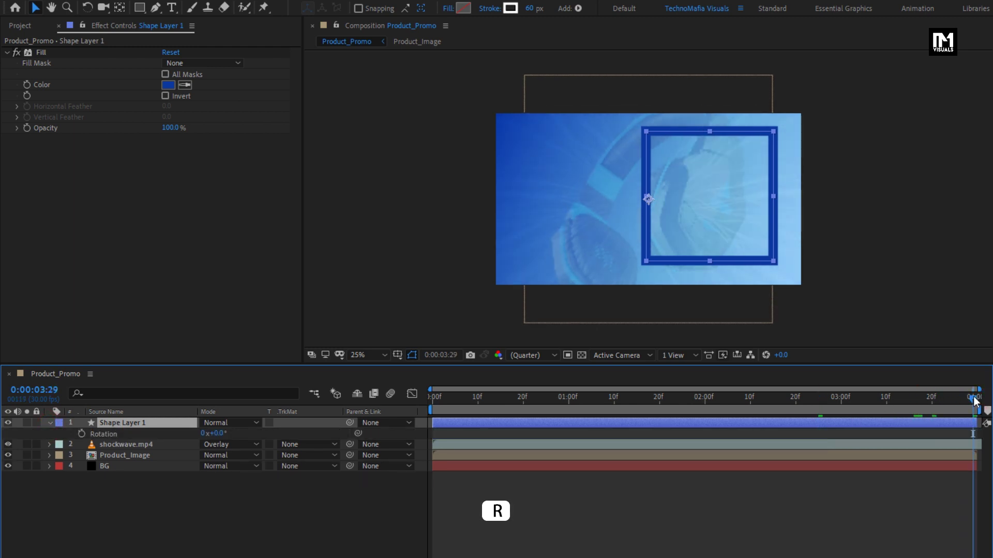
click(81, 434)
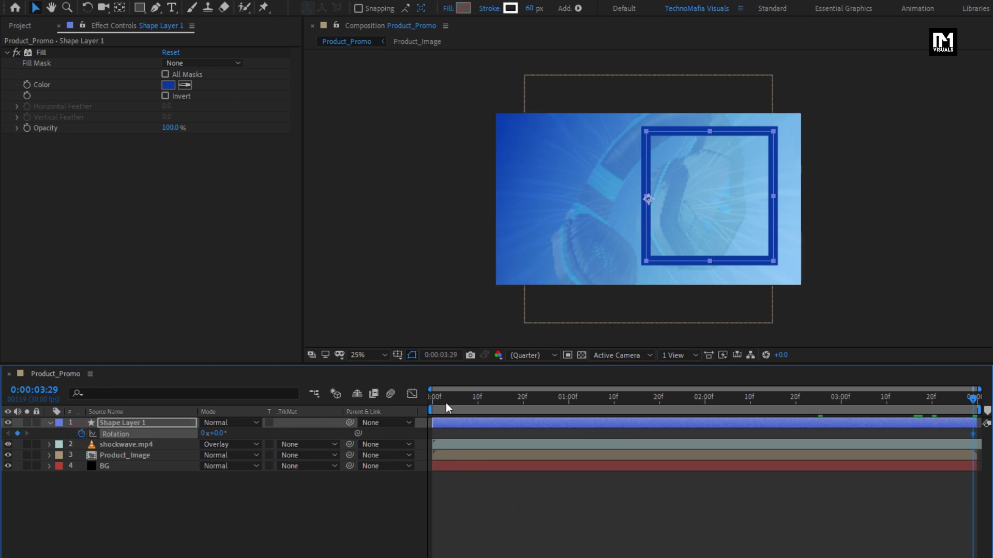
drag(448, 409, 426, 403)
click(219, 433)
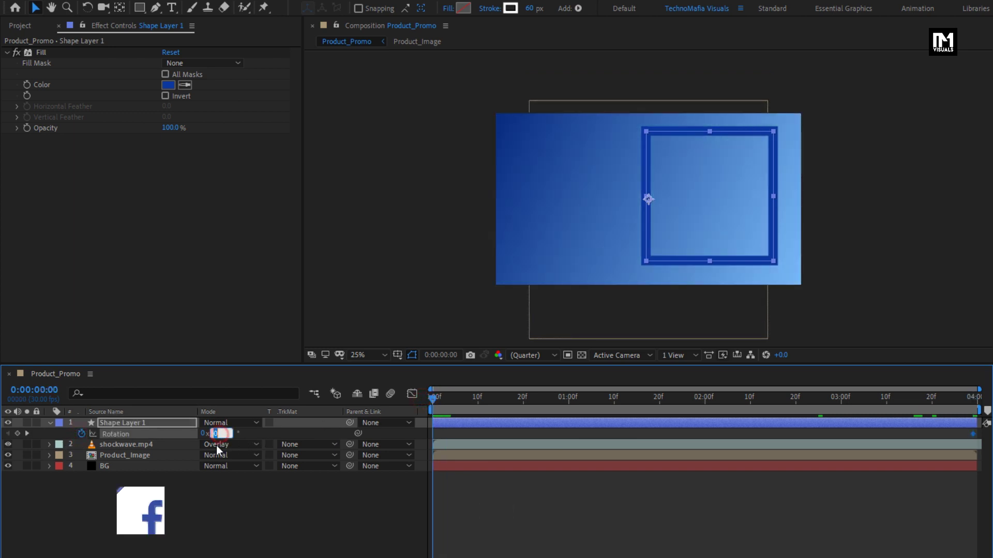
text(30)
key(Return)
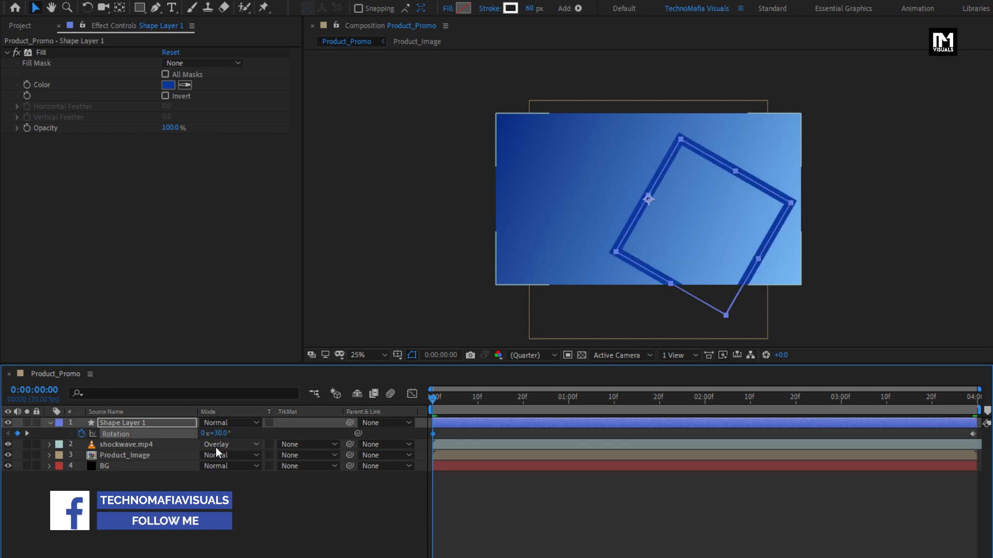
drag(434, 397, 705, 402)
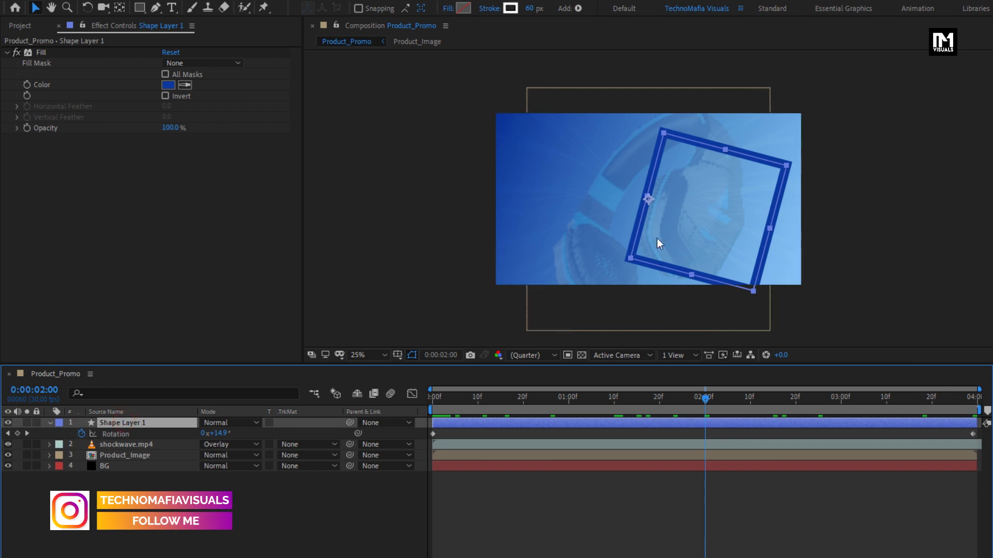
Move the square frame's anchor point from its edge to its center at 0:00:03:29 and preview the rotation.
click(386, 355)
click(372, 382)
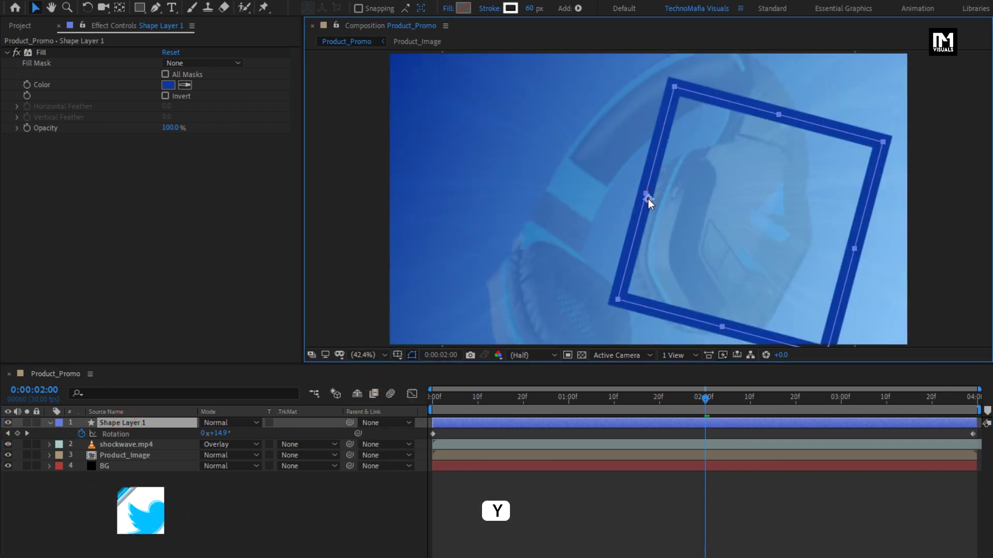
click(979, 396)
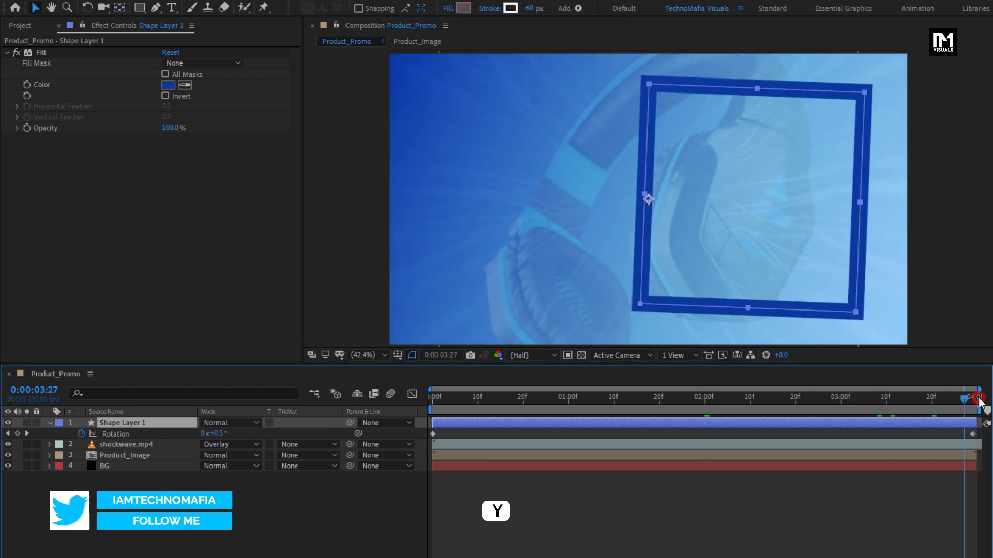
key(y)
drag(647, 196, 752, 191)
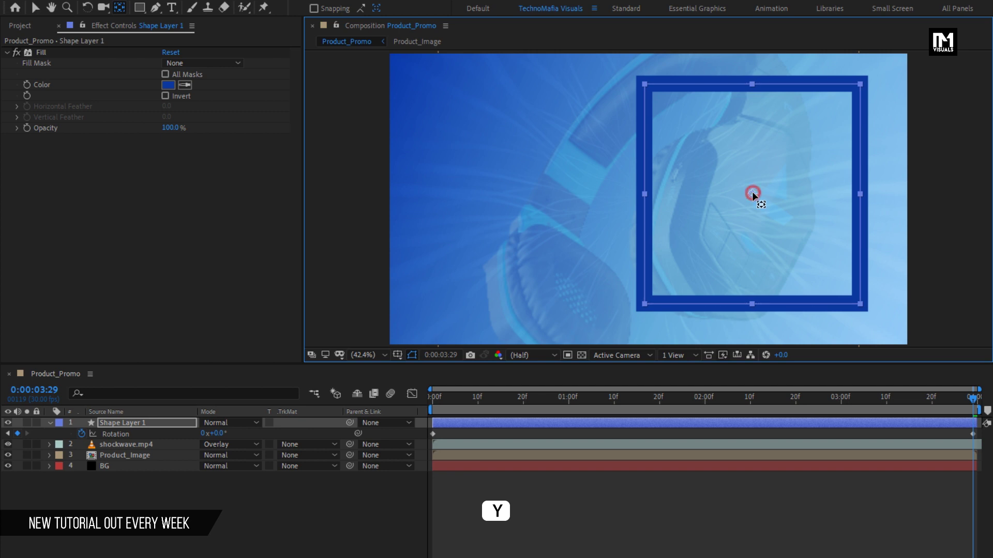
key(v)
drag(960, 396, 781, 380)
Apply Easy Ease to both Rotation keyframes of Shape Layer 1.
drag(983, 436, 428, 442)
right_click(432, 434)
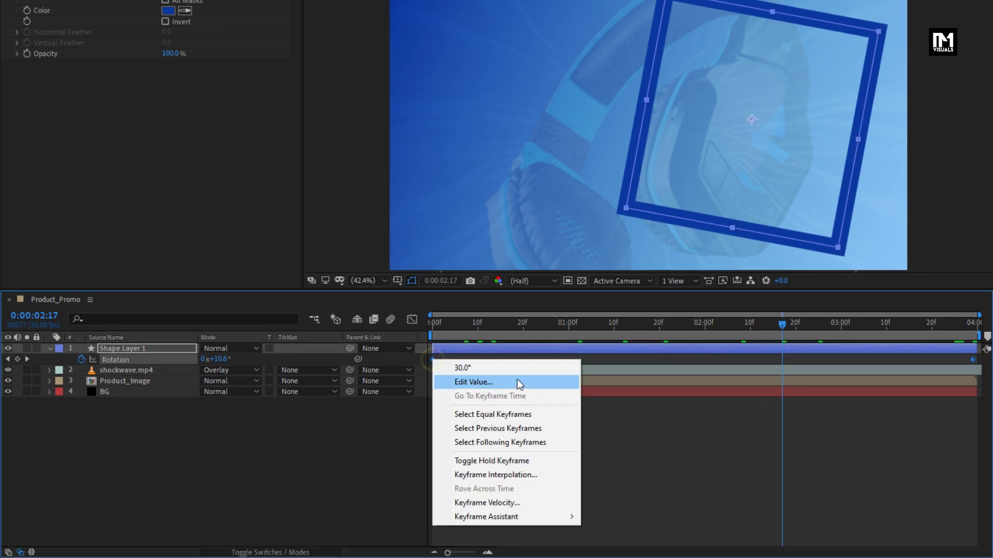
mouse_move(556, 517)
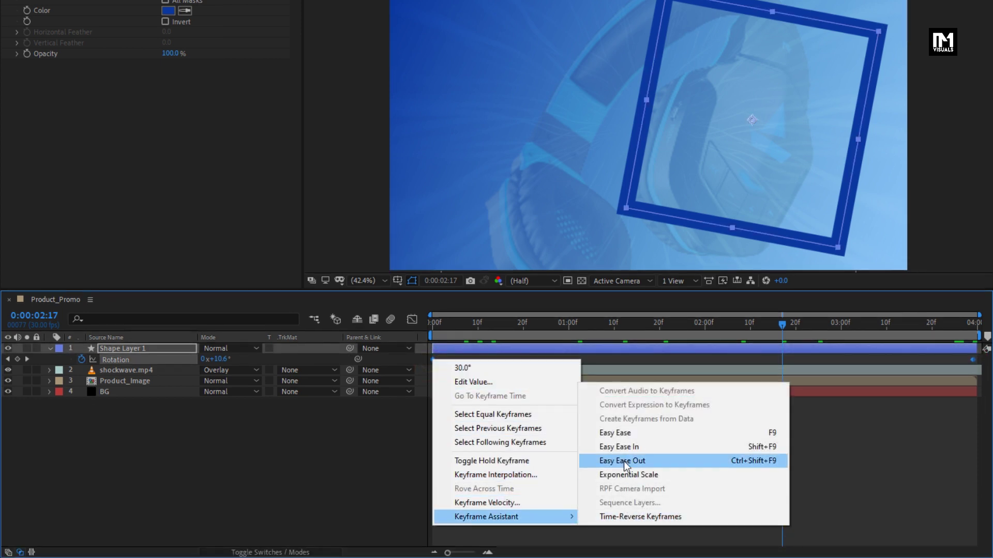
click(615, 434)
Reshape the Rotation speed graph for a fast early turn with a long slow ease into the last keyframe.
click(412, 321)
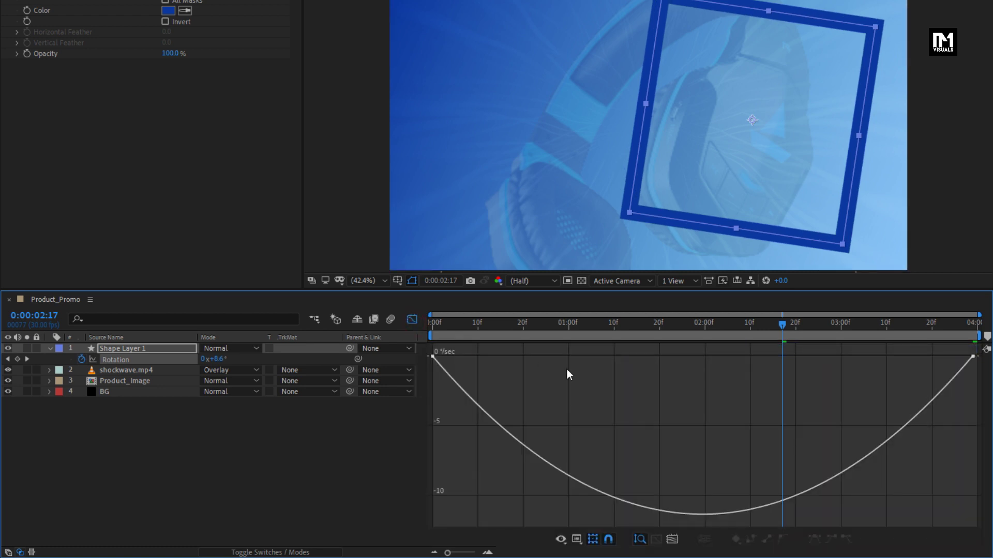
right_click(651, 392)
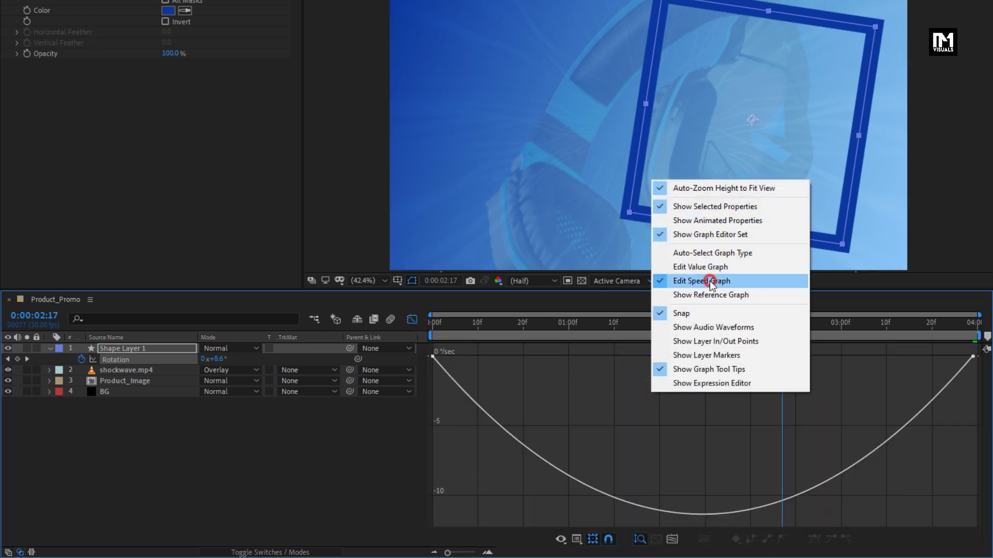
click(711, 282)
drag(972, 357, 671, 356)
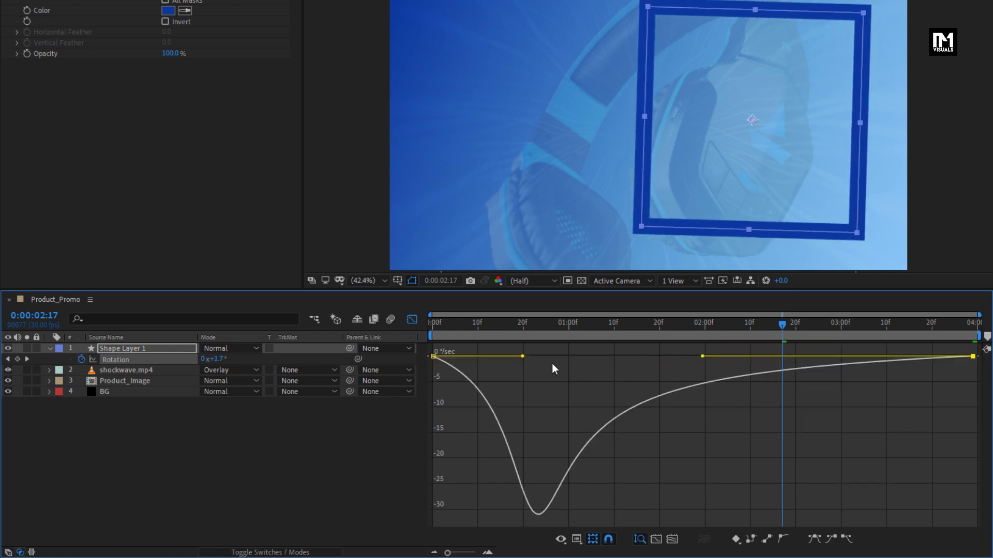
drag(523, 356, 492, 355)
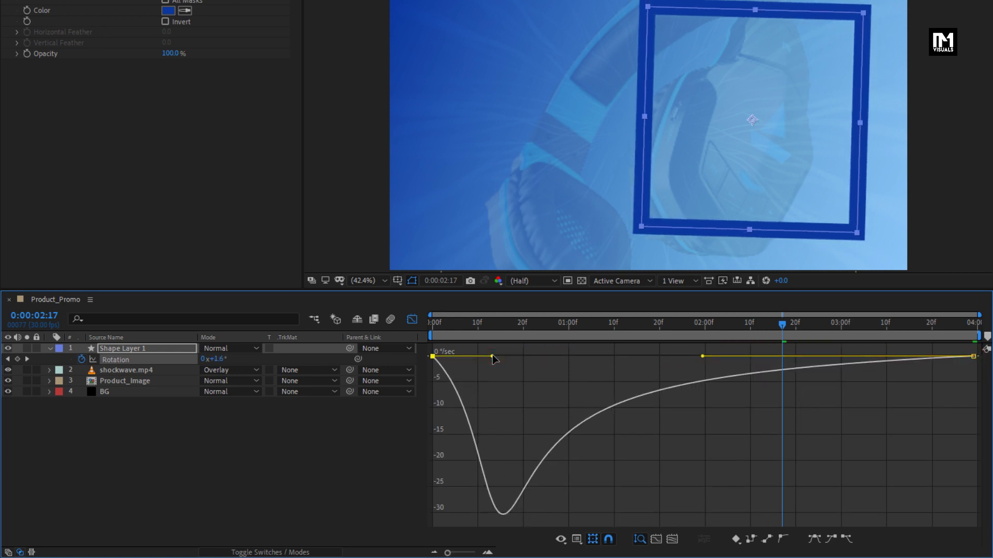
click(418, 321)
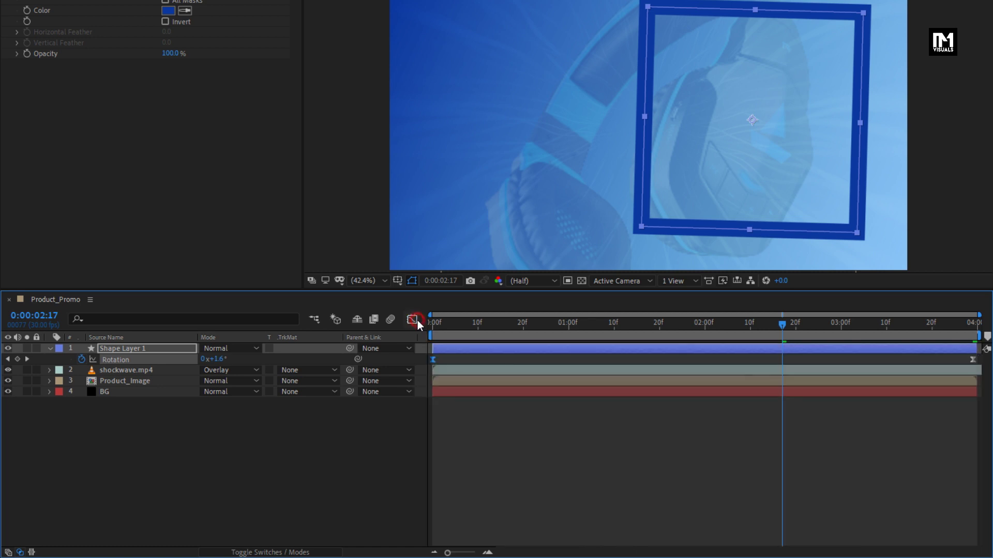
Animate Shape Layer 1's scale from 90% at the first frame to 100% at 0:00:03:29 and preview it.
click(165, 351)
key(s)
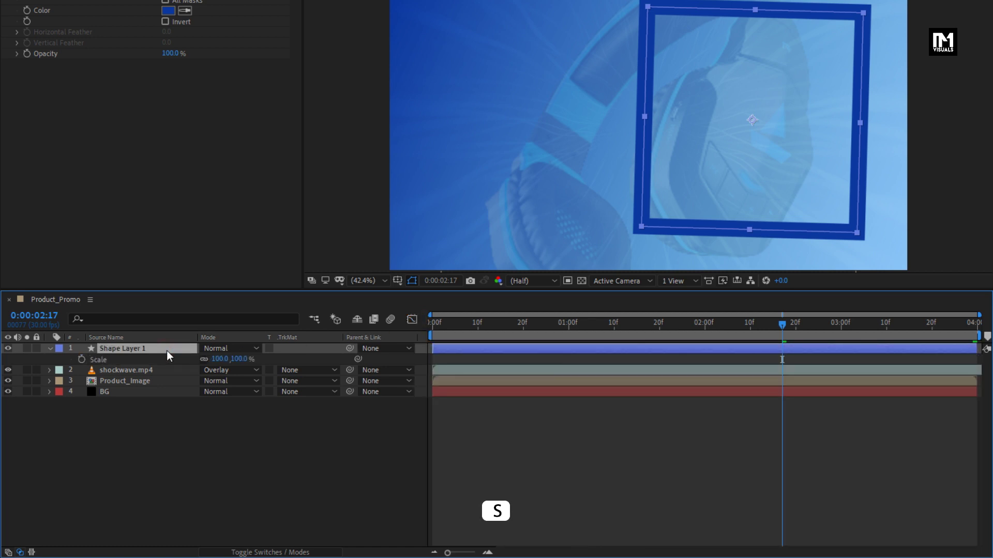
click(973, 323)
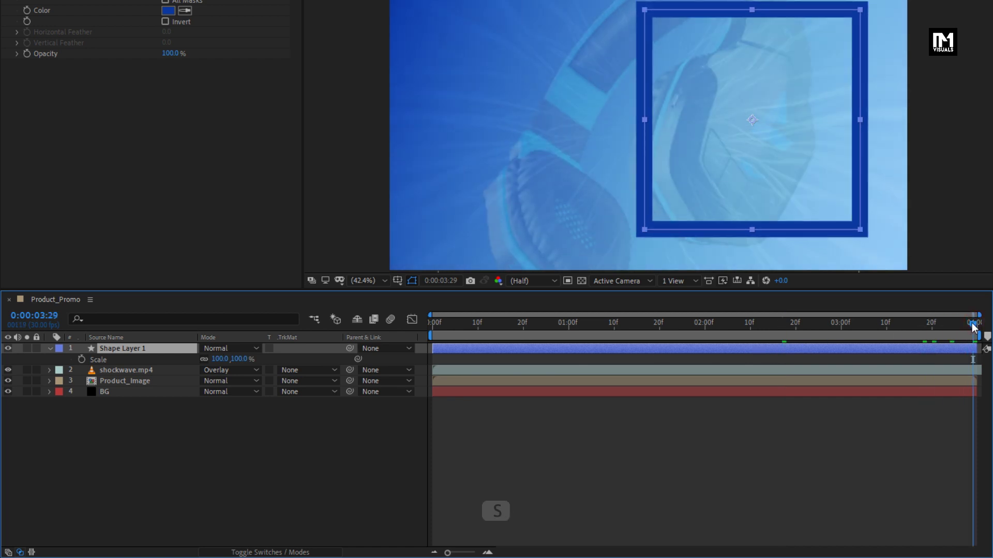
click(82, 359)
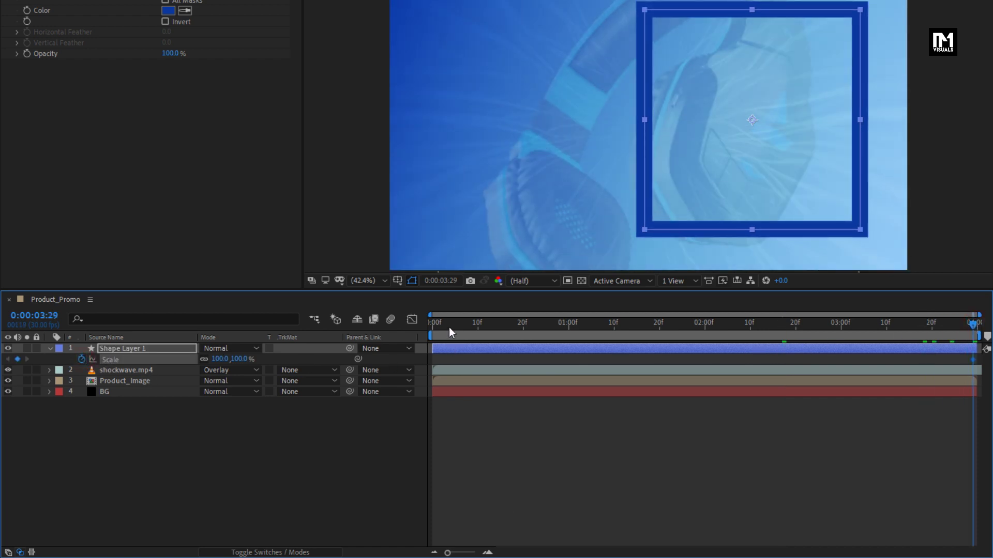
drag(449, 329, 423, 328)
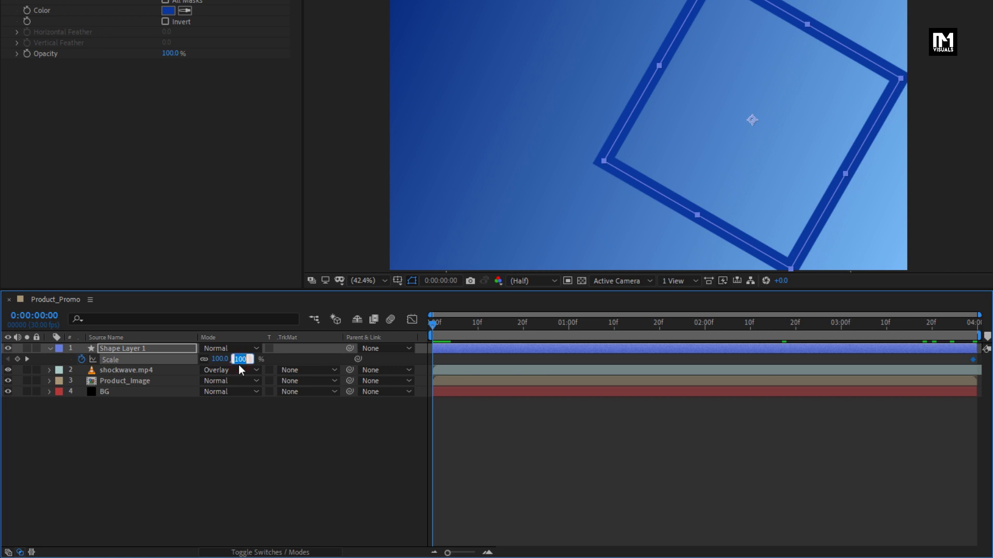
text(90)
key(Return)
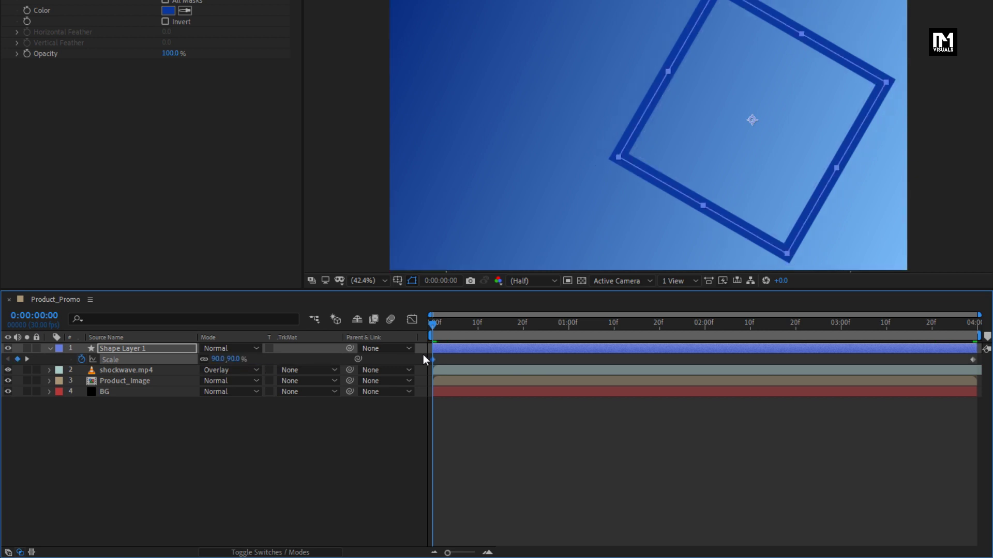
drag(435, 331, 945, 295)
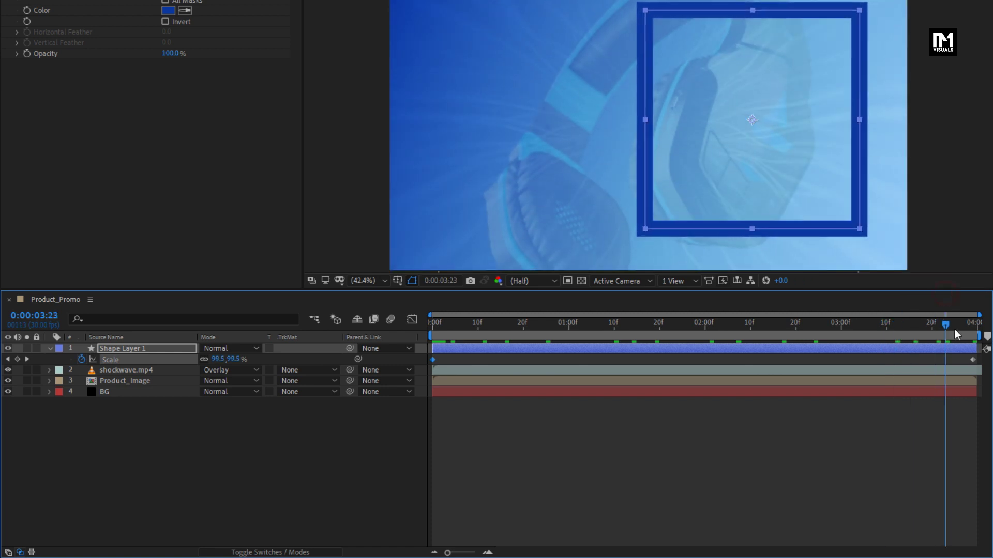
Select both Scale keyframes of Shape Layer 1 and open the Keyframe Assistant options for them.
drag(983, 353, 420, 381)
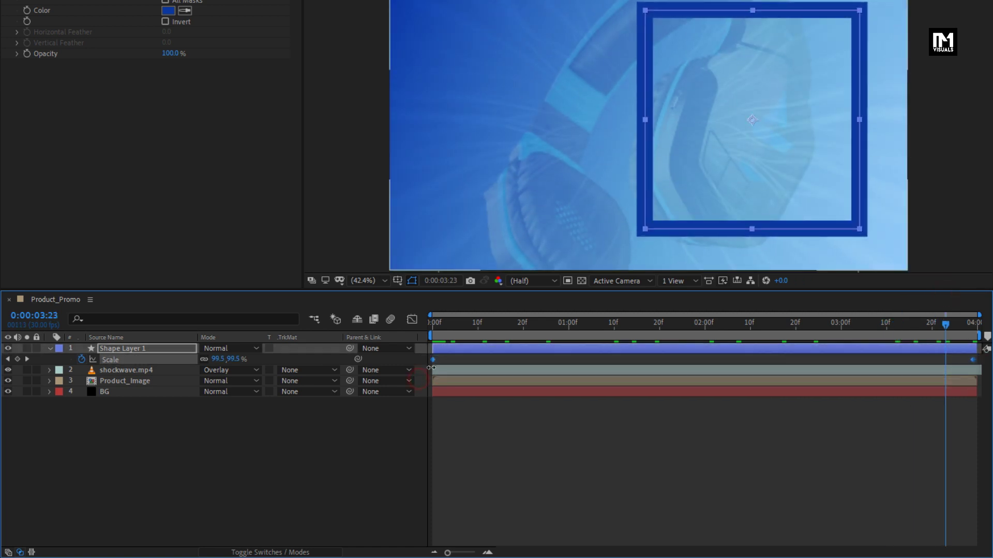
right_click(434, 360)
mouse_move(548, 518)
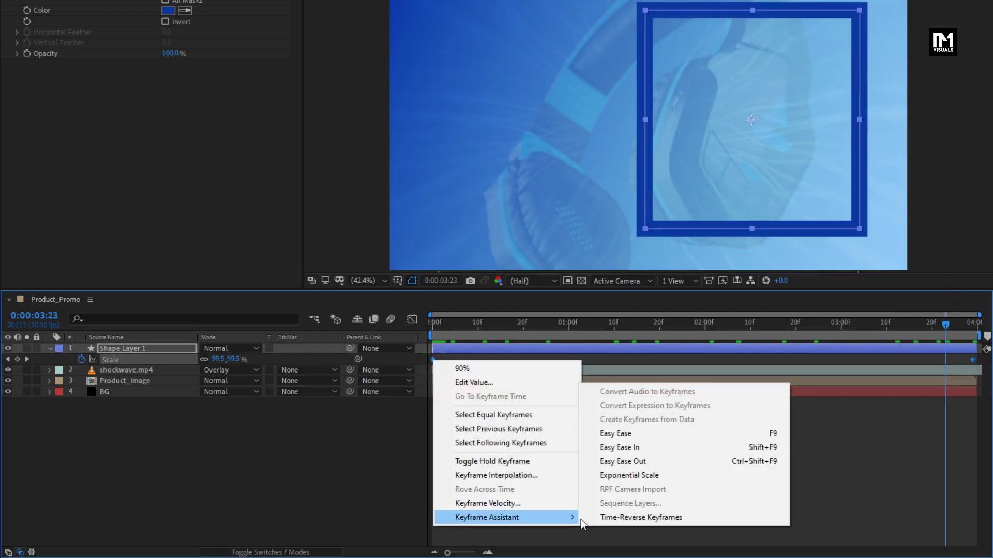
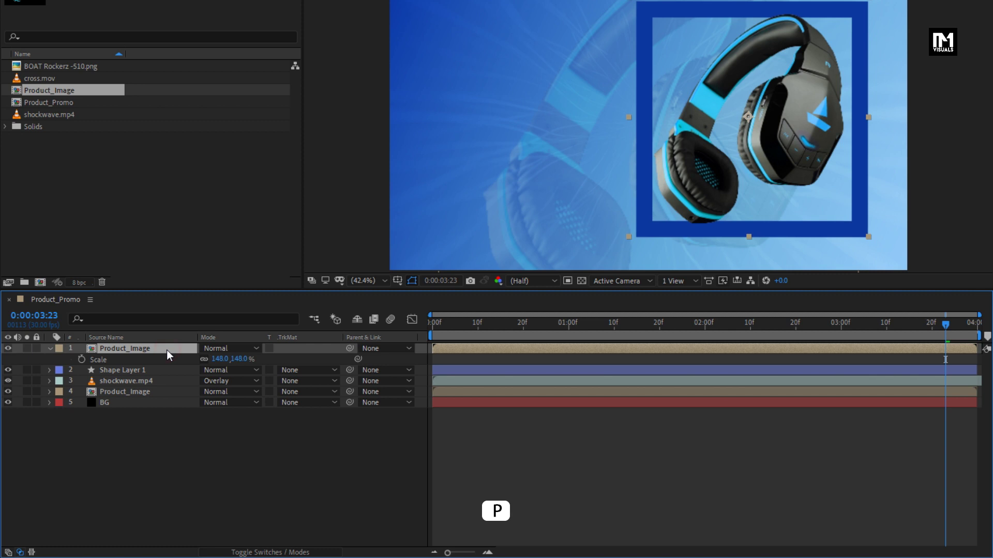
Add Position keyframes at 0:00:03:00 to the top Product_Image layer and Shape Layer 1.
key(p)
click(154, 371)
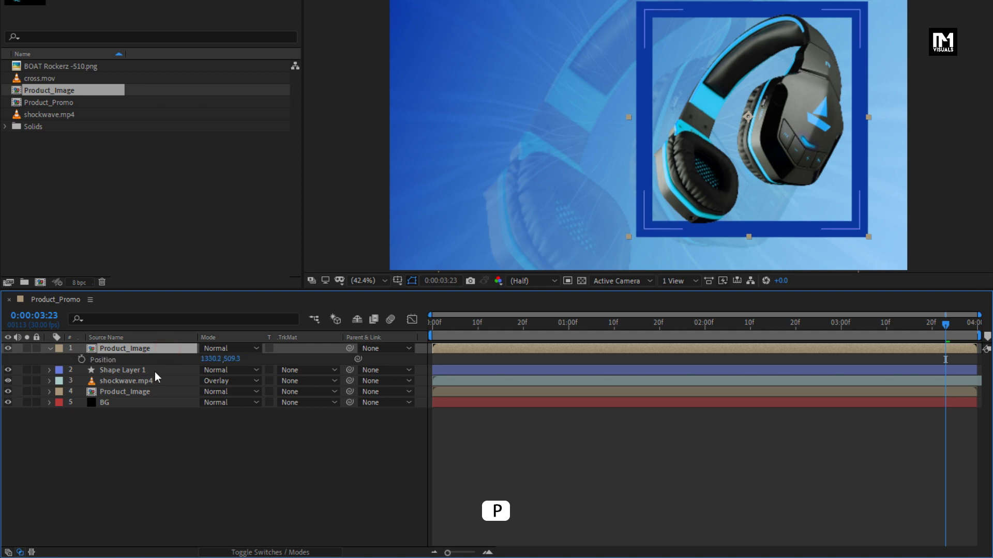
key(p)
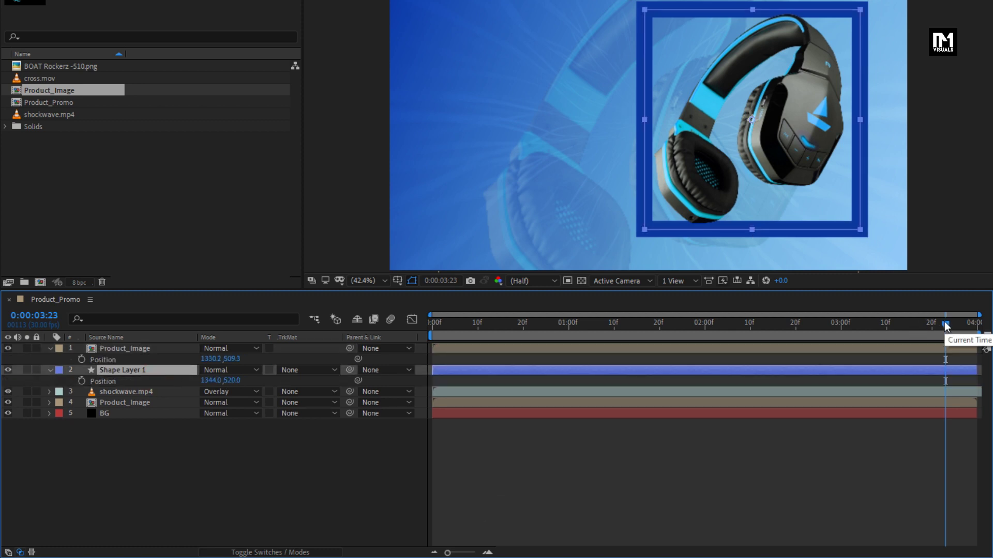
drag(934, 325, 841, 330)
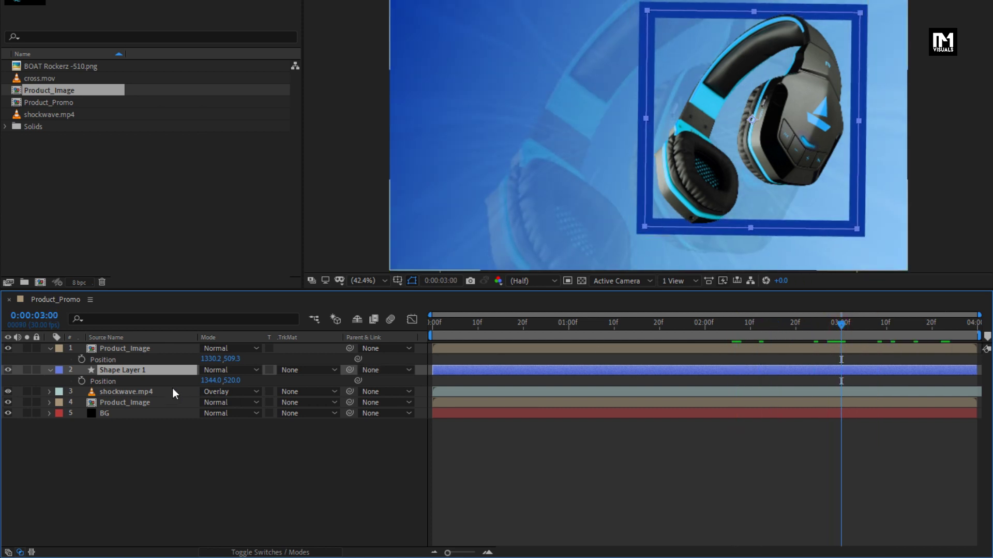
click(81, 381)
click(82, 360)
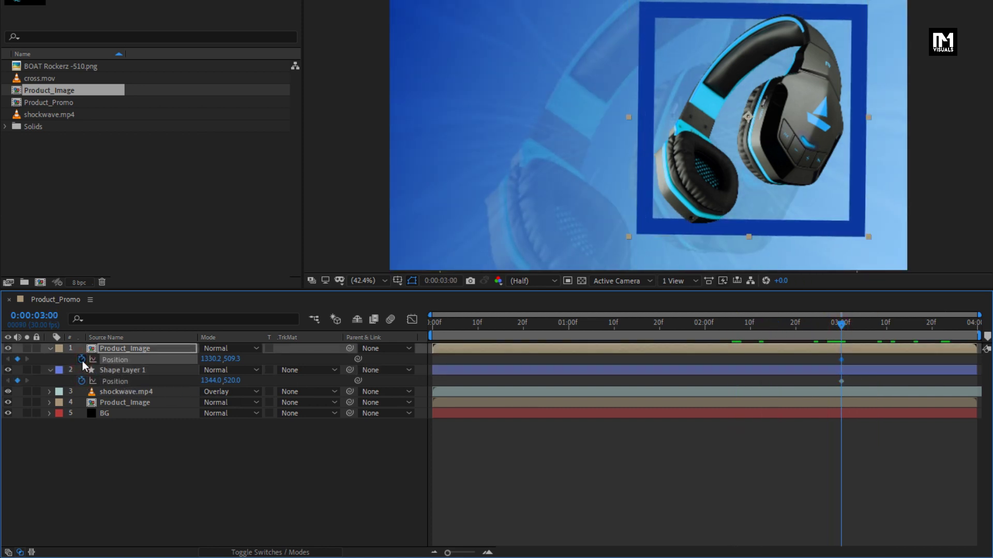
Move the top Product_Image and Shape Layer 1 below the canvas at the first frame, with Y positions 1619.3 and 1630.
click(430, 327)
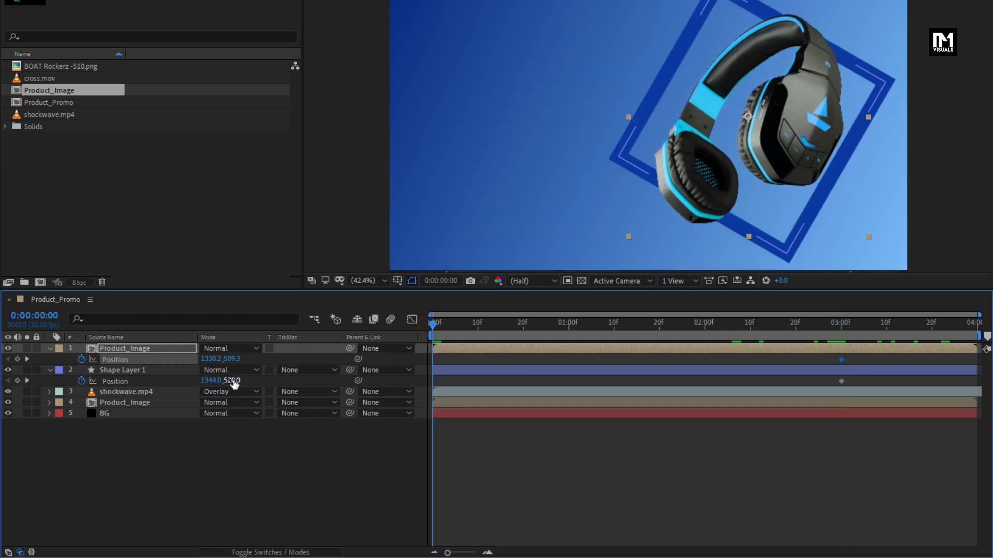
click(113, 370)
shift+click(112, 349)
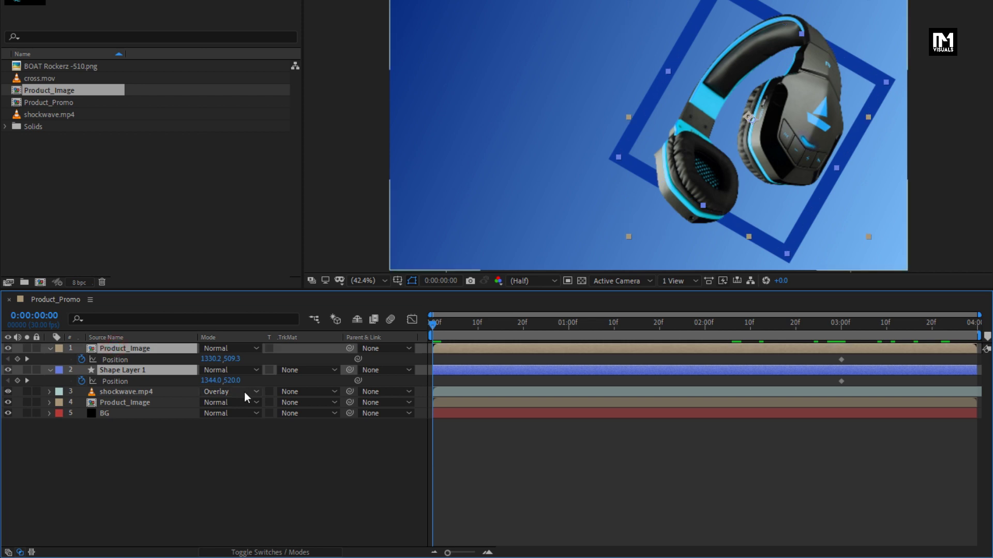
drag(233, 382, 917, 411)
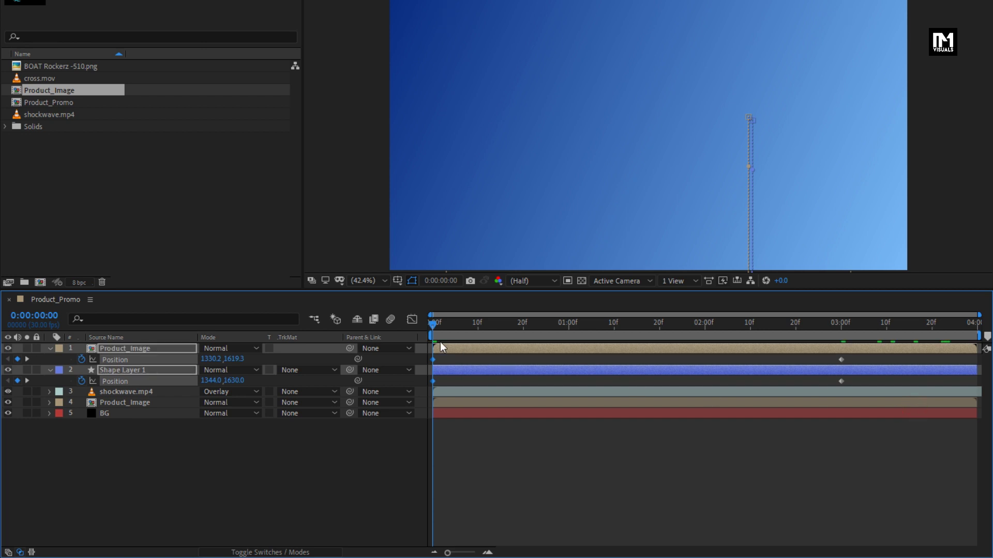
Apply Easy Ease to the Position keyframes of the top Product_Image layer and Shape Layer 1.
key(comma)
key(comma)
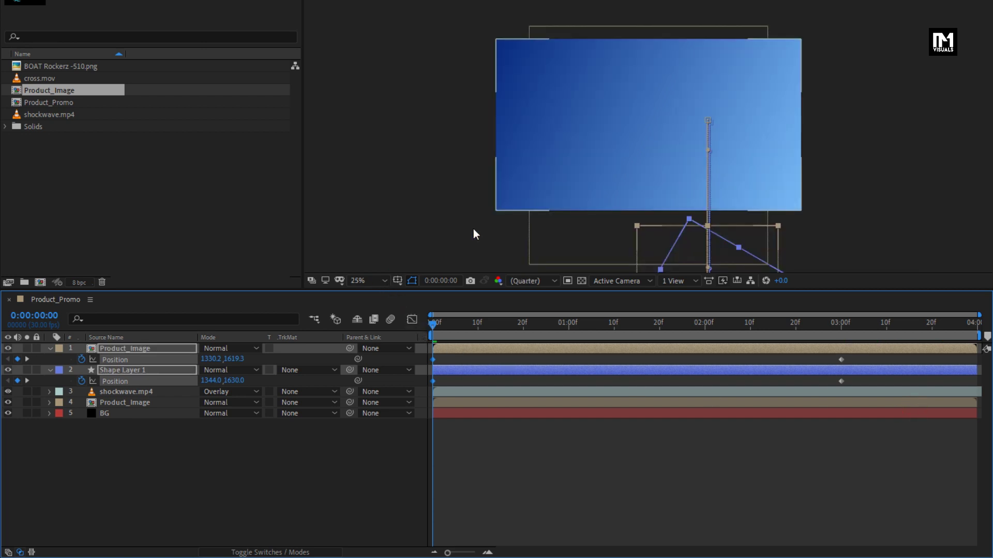
drag(446, 325, 528, 330)
drag(854, 356, 433, 388)
right_click(434, 387)
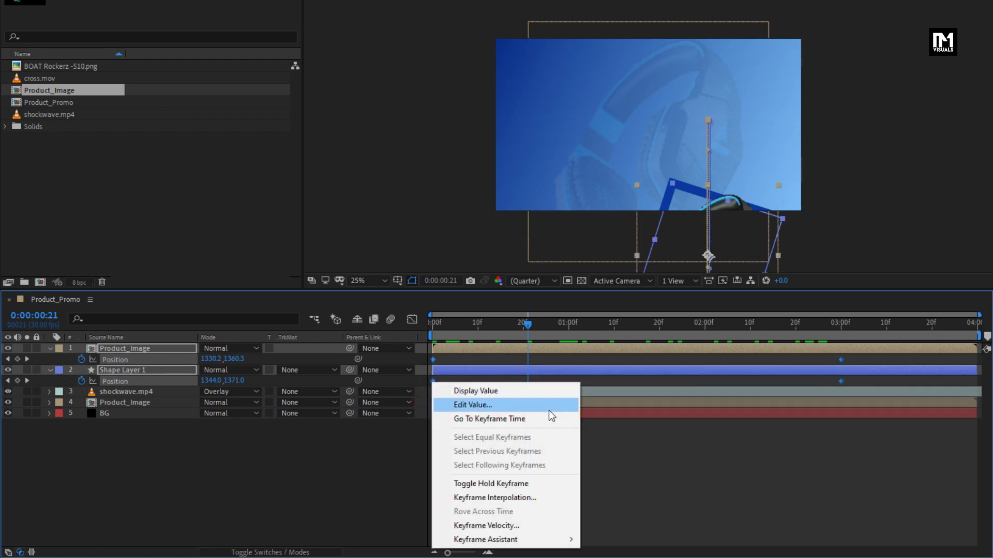
mouse_move(572, 544)
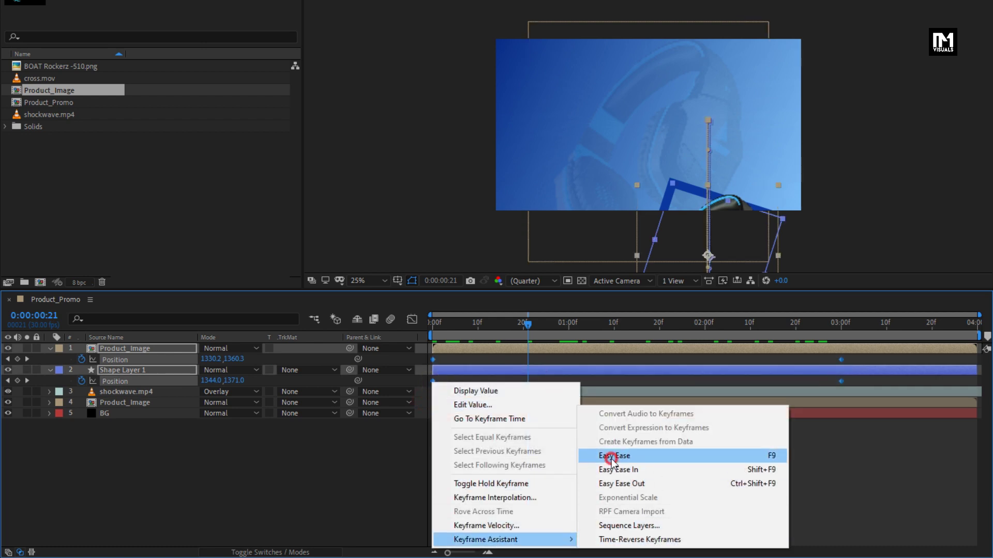
click(613, 456)
Reshape the speed curve of both layers' Position keyframes for a fast start and long ease into the end, then preview the slide-in.
click(412, 319)
drag(863, 477, 596, 511)
drag(503, 502, 426, 524)
drag(495, 512, 467, 513)
drag(433, 333, 464, 352)
drag(578, 358, 855, 355)
click(411, 320)
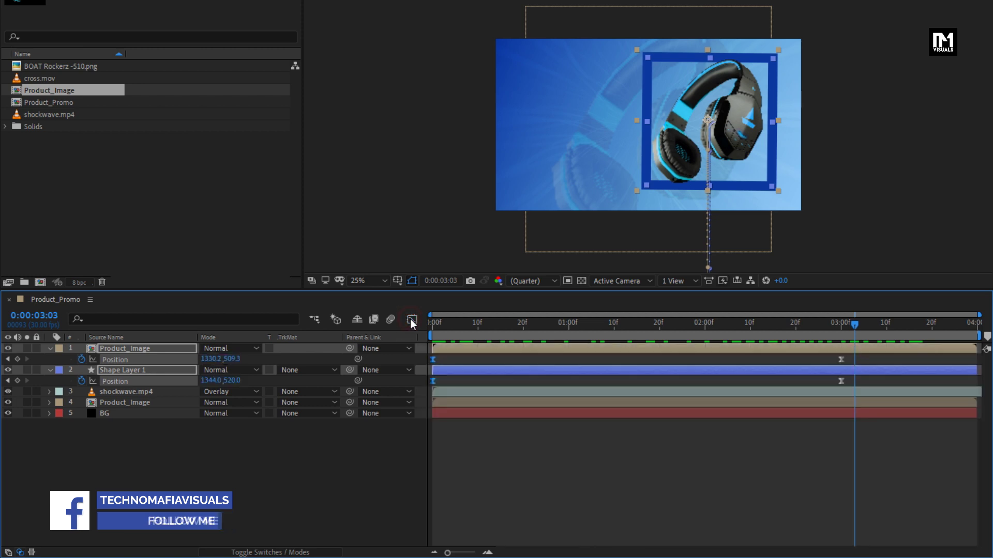
click(50, 349)
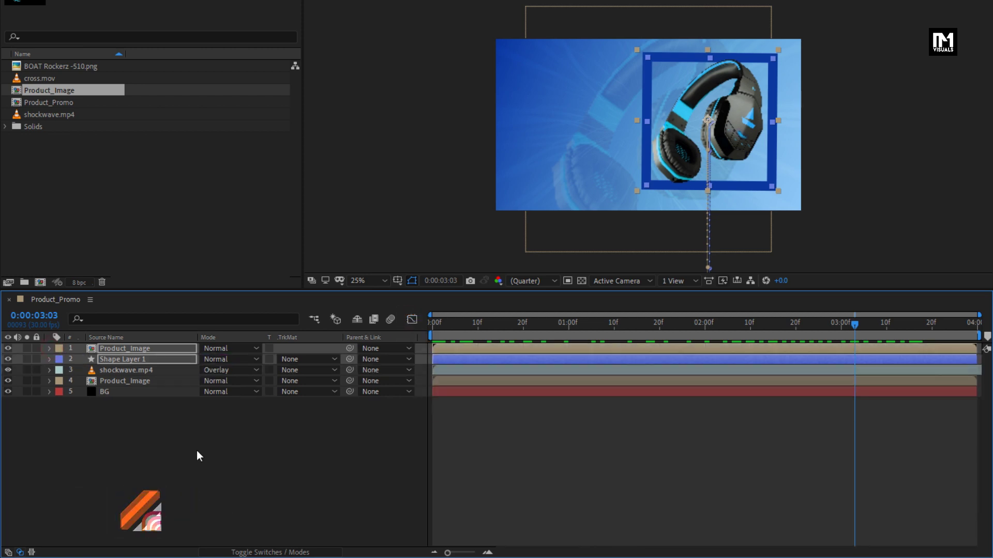
click(197, 451)
Create a text layer reading "Headphones" and place it in the upper area beside the square frame.
click(362, 280)
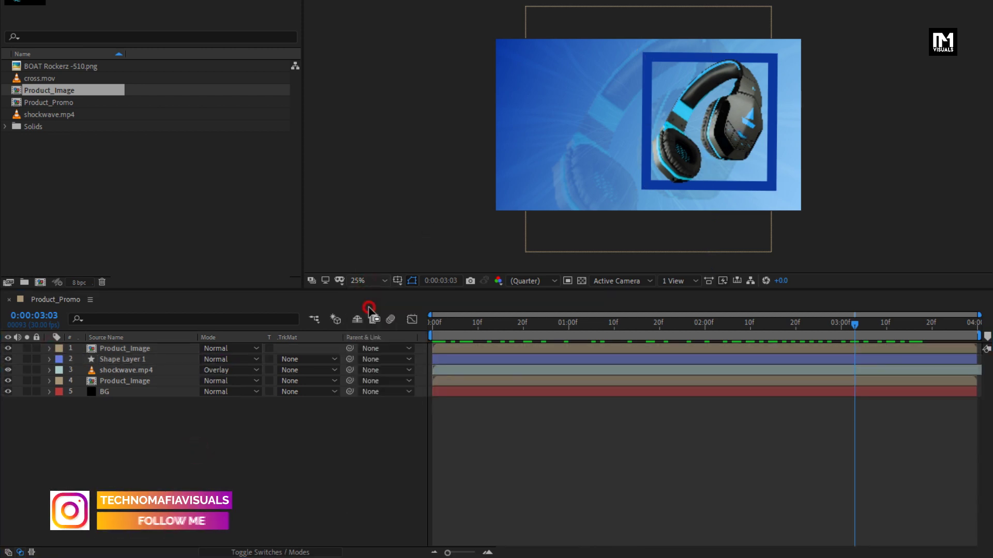
click(368, 307)
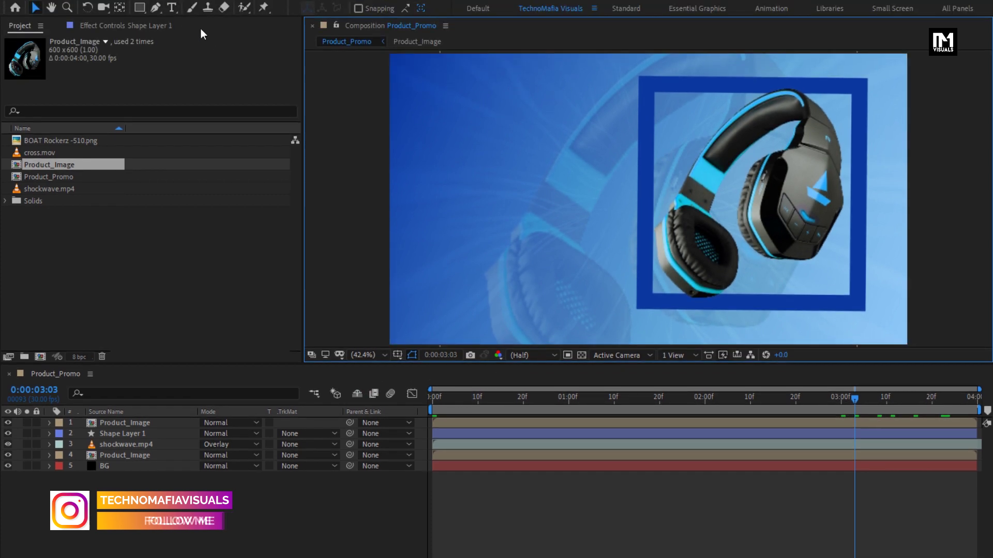
click(172, 7)
click(448, 120)
text(Head)
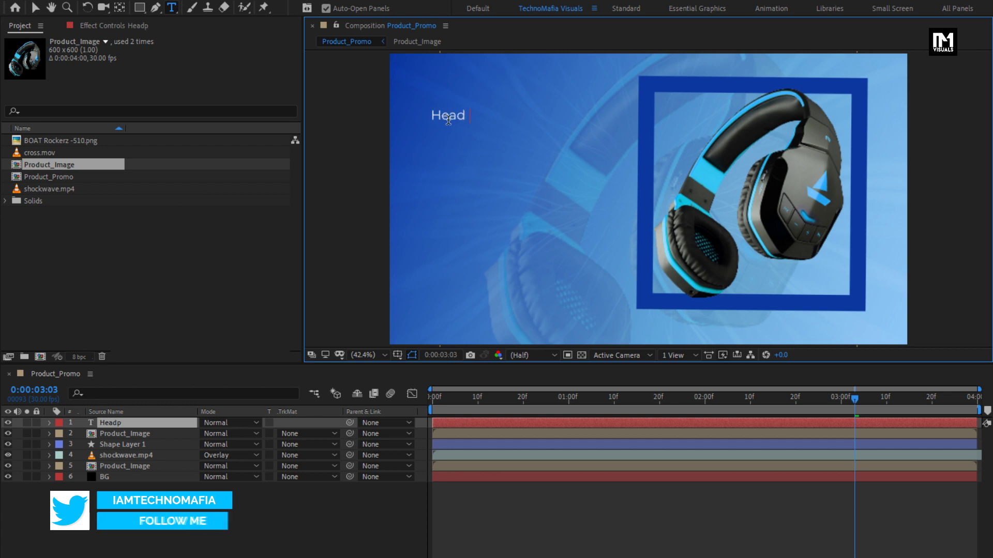
text(phones)
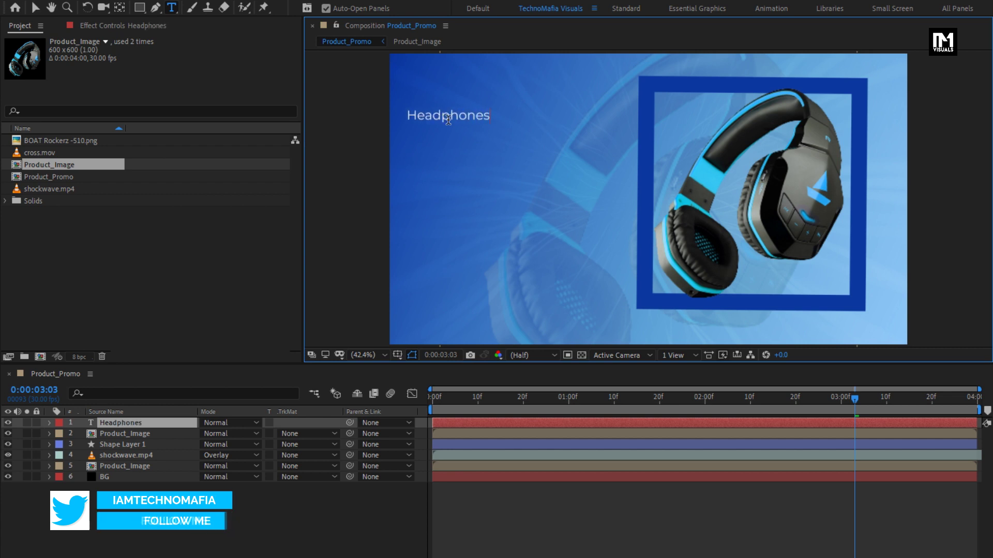
key(Escape)
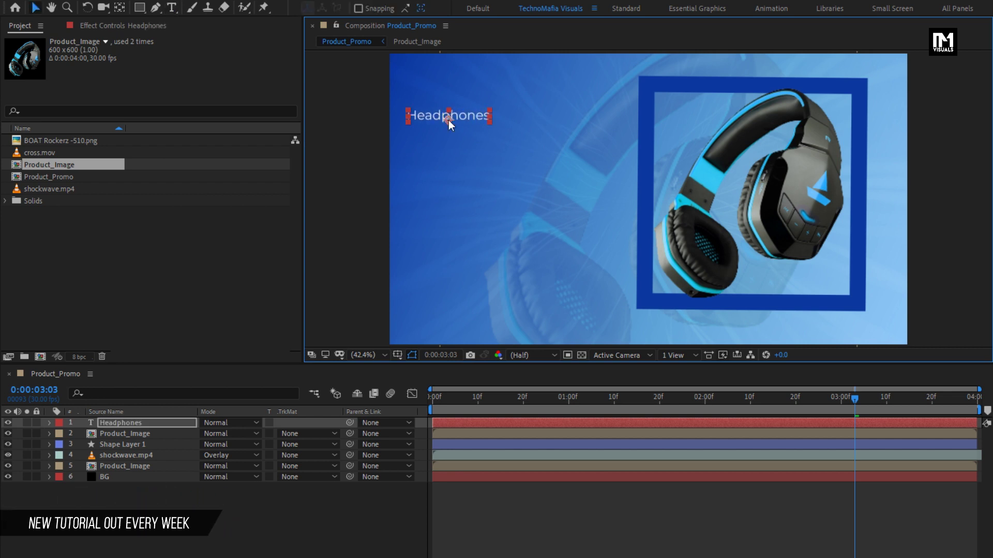
key(v)
drag(437, 122, 510, 120)
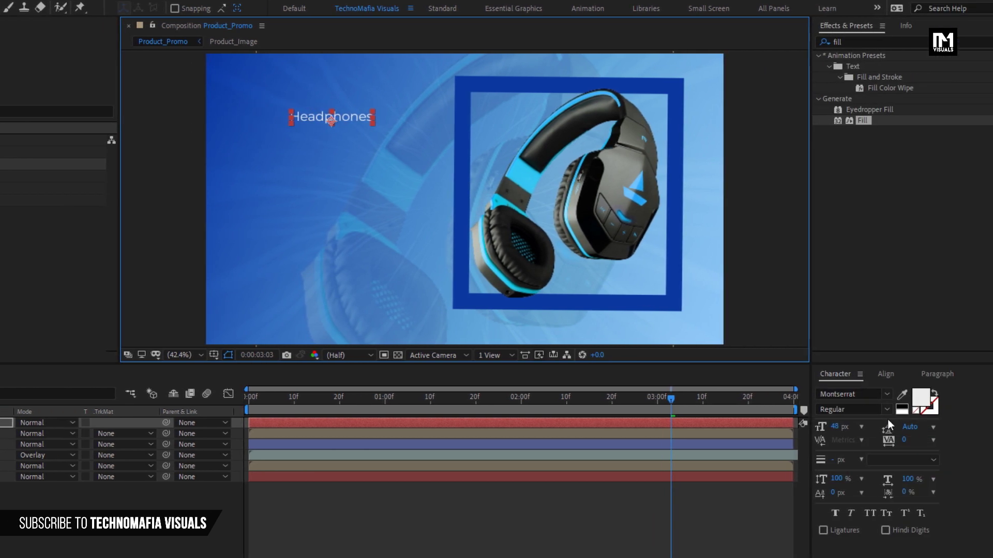
Set the Headphones text to the SemiBold Italic style and enlarge its font size.
click(886, 410)
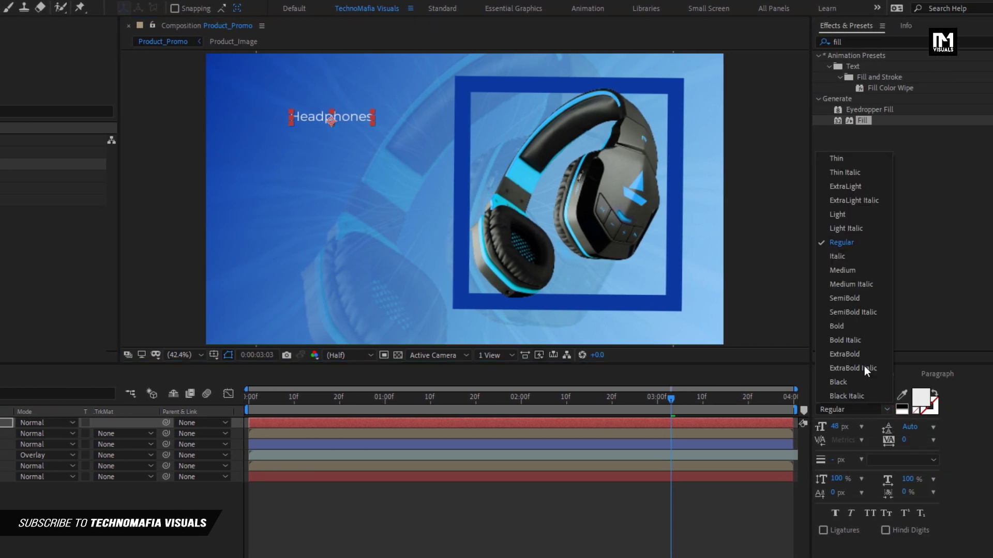
click(855, 313)
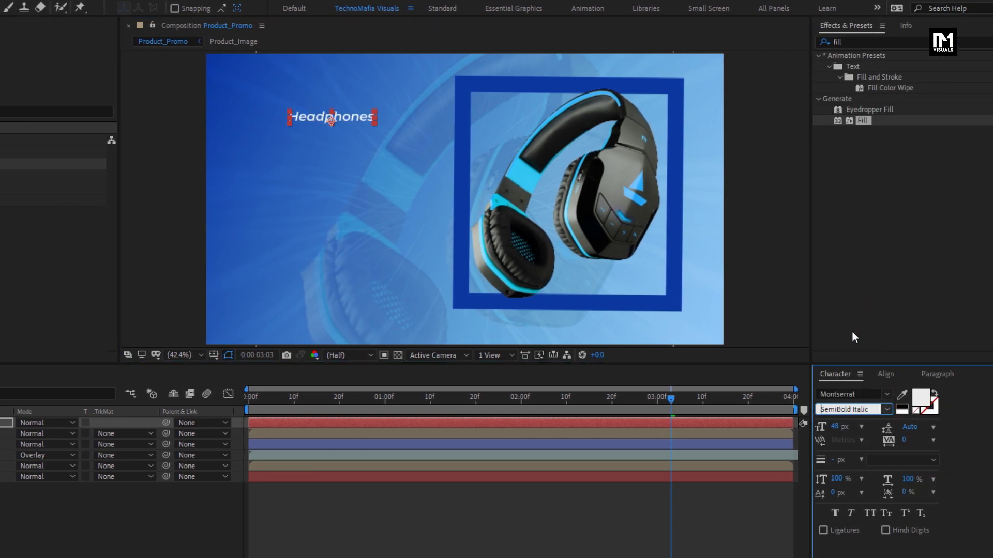
drag(834, 427, 852, 425)
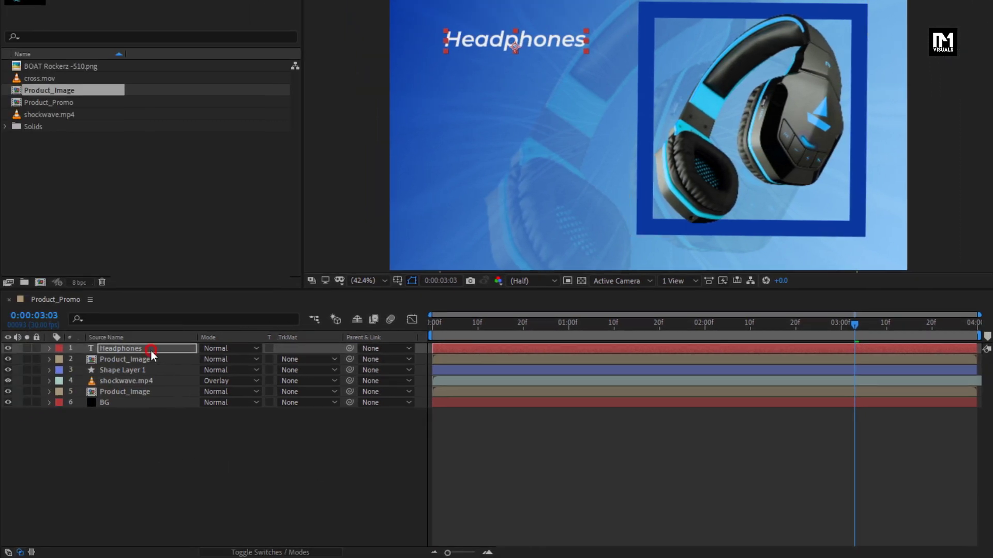
Add an Opacity animator to the Headphones text layer and set its opacity to 0%.
click(151, 351)
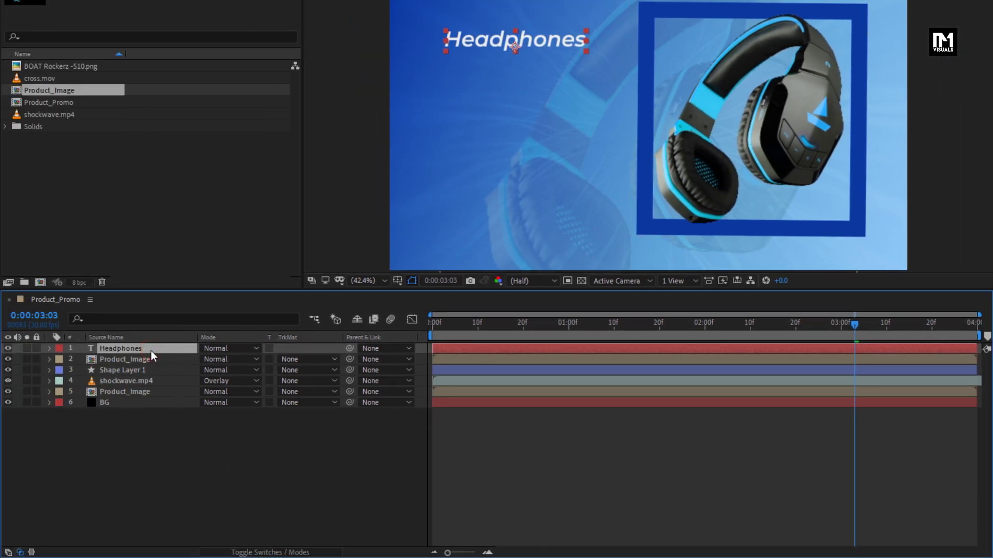
click(50, 348)
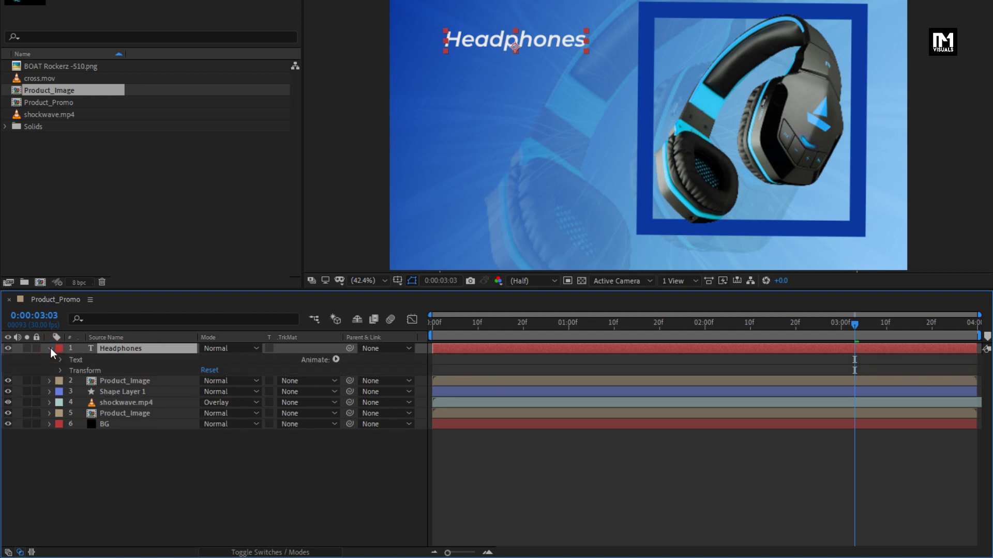
click(336, 359)
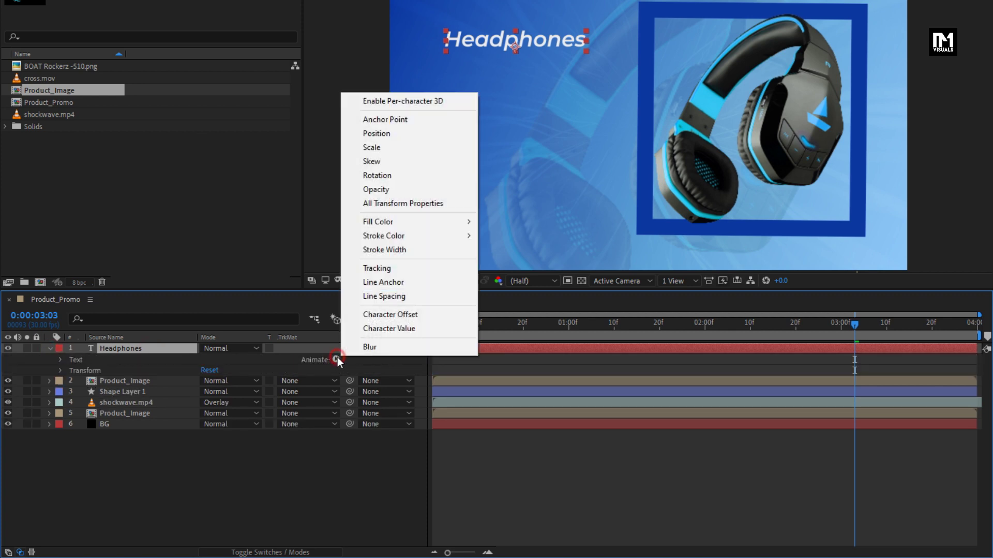
click(380, 192)
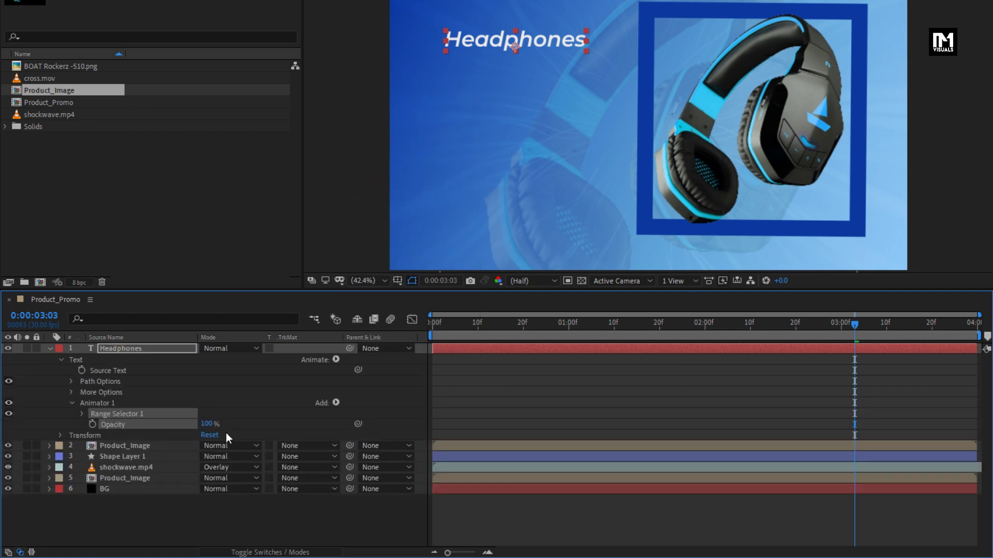
drag(205, 423, 151, 425)
click(137, 424)
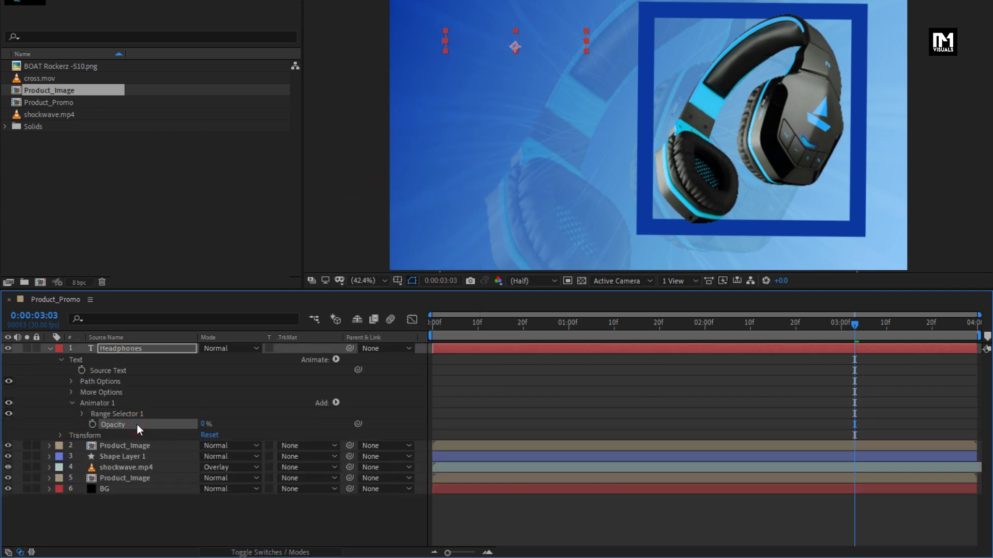
Animate the Range Selector's Start from 0% at the first frame to 100% at 0:00:02:00 and preview the letter reveal.
click(81, 413)
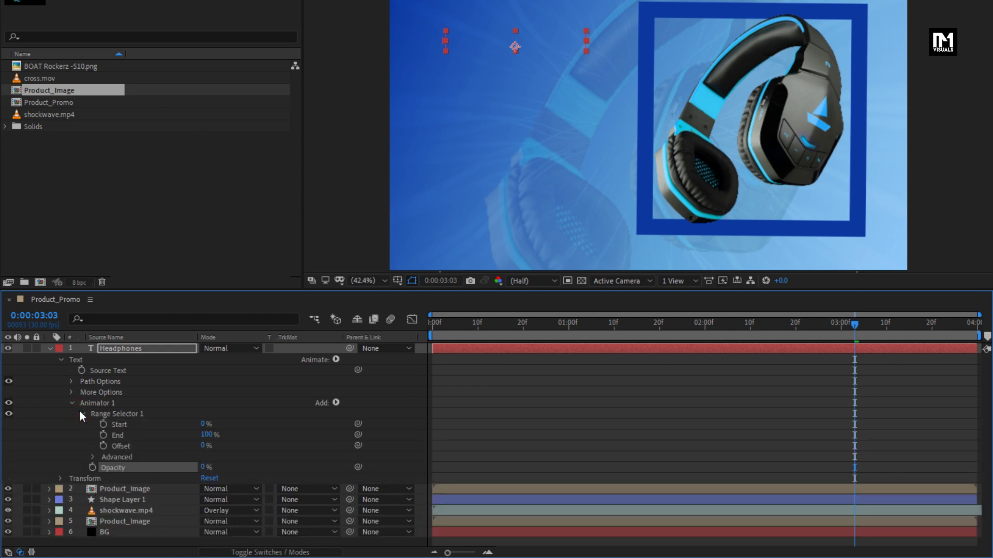
click(433, 335)
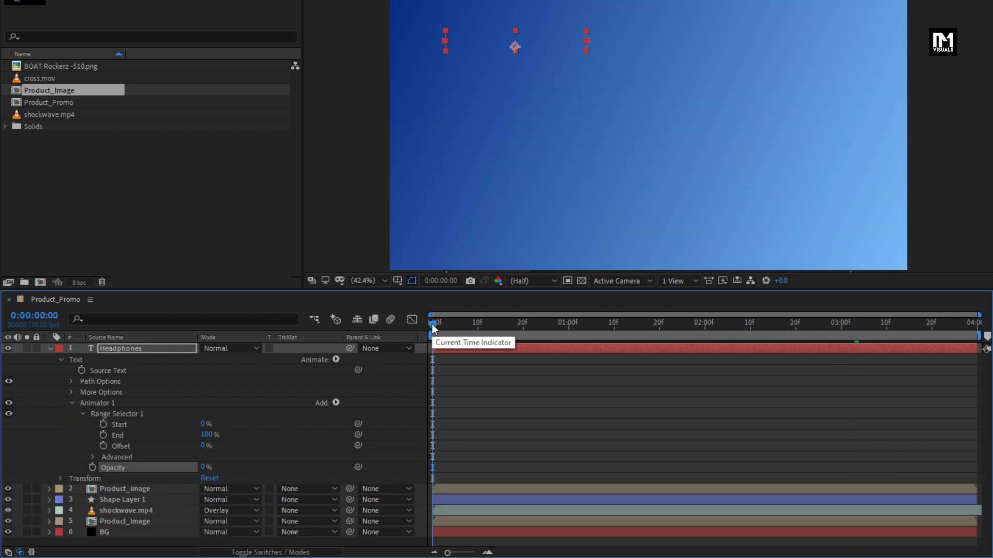
click(103, 425)
drag(644, 331, 705, 326)
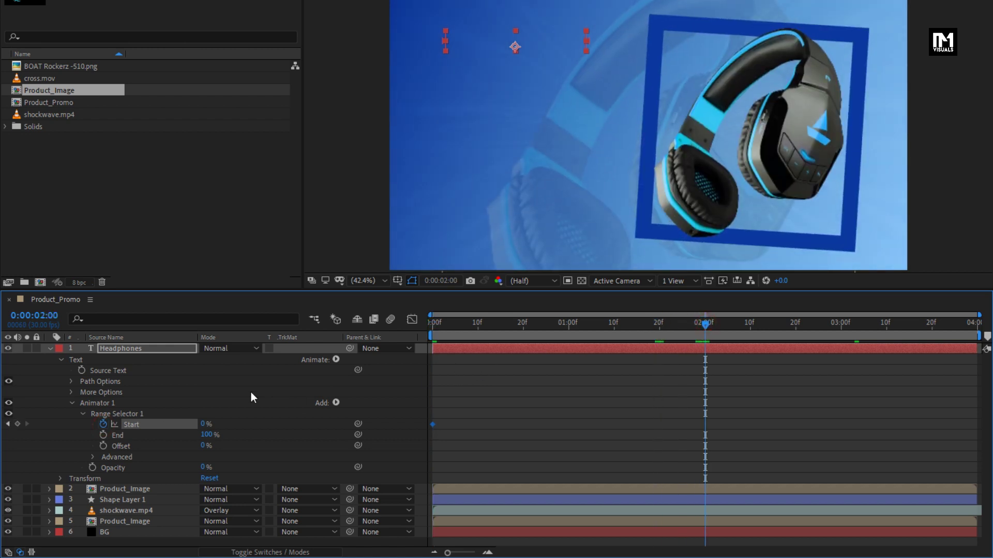
drag(253, 422, 390, 401)
drag(651, 327, 597, 329)
Add a Position property to Animator 1 of the Headphones text, set it to 0, 50, and preview the animation.
click(334, 402)
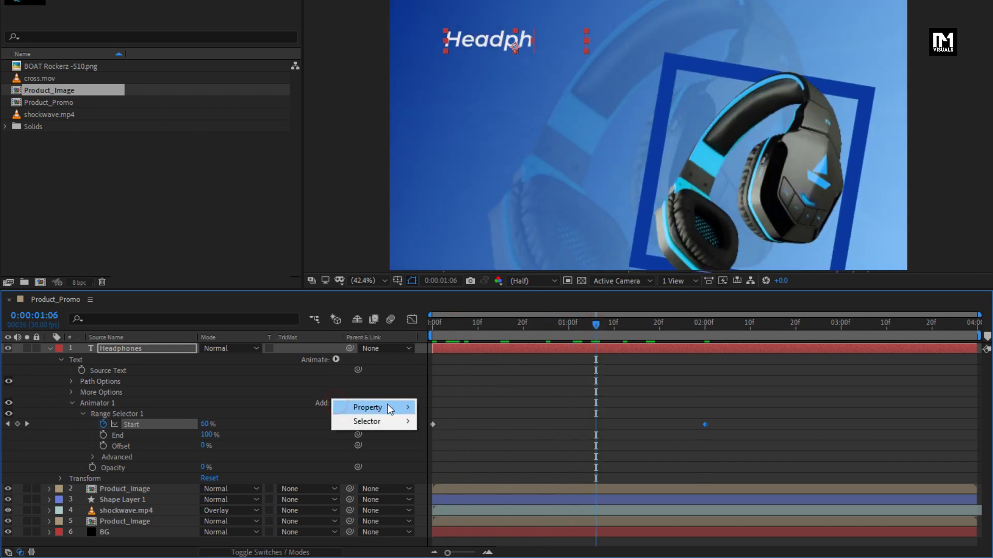
mouse_move(395, 407)
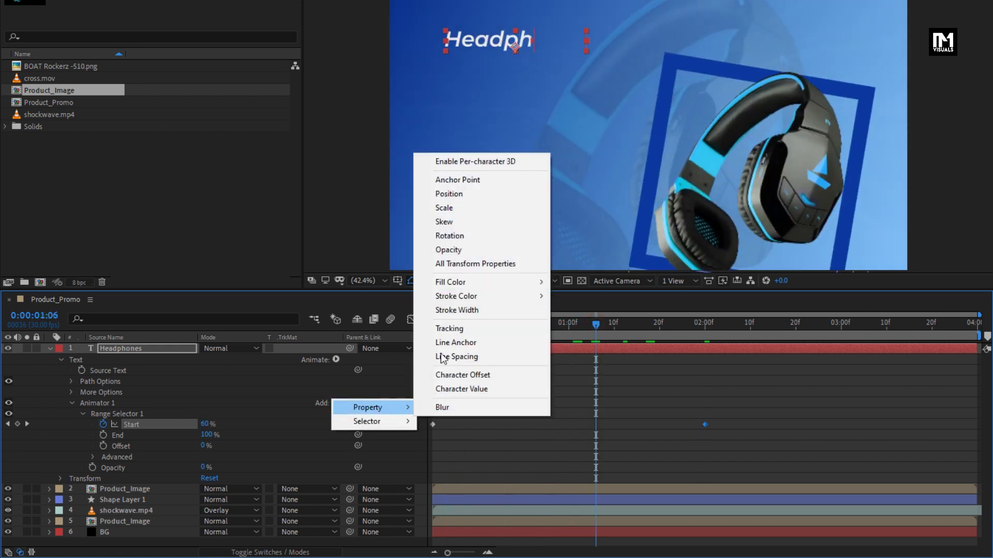
click(448, 196)
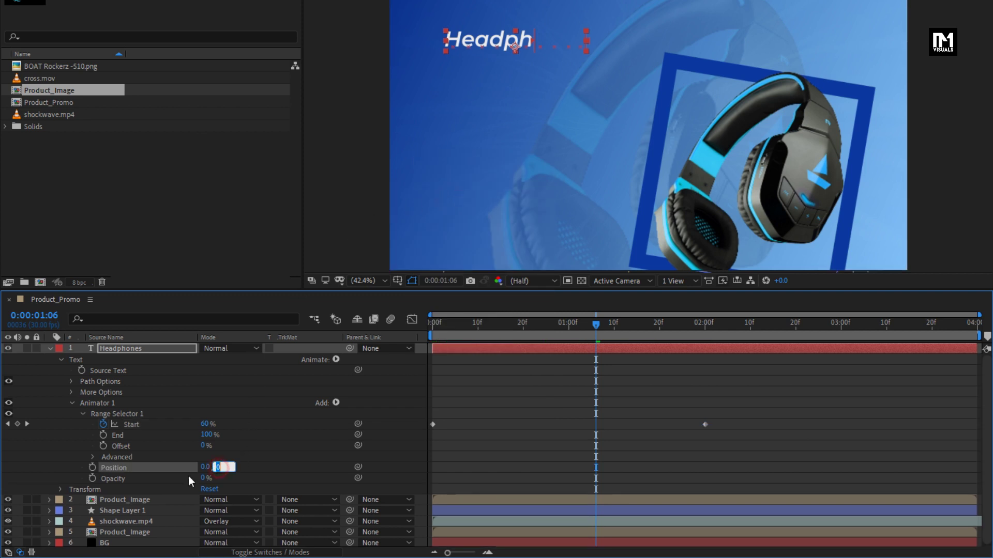
text(50)
drag(432, 327, 701, 327)
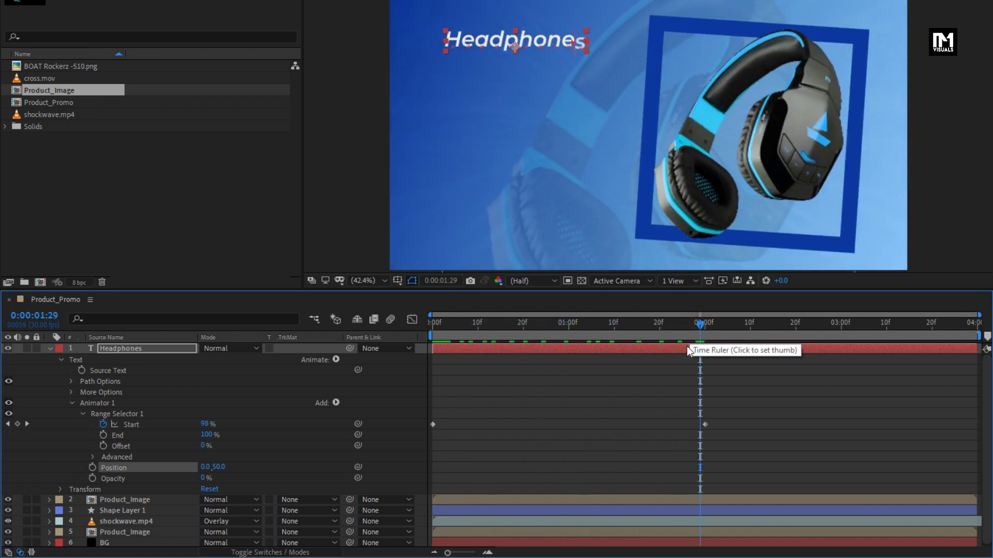
Apply Easy Ease to both Start keyframes of the Headphones text's Range Selector.
drag(717, 421, 430, 431)
right_click(431, 428)
mouse_move(562, 420)
click(621, 459)
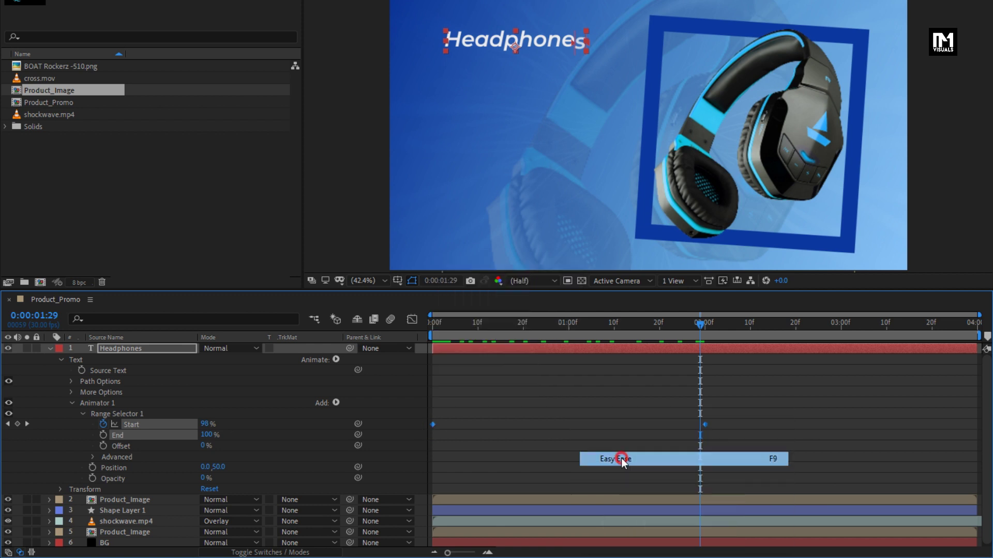
Reshape the Start speed curve in the graph to peak sharply around 0:00:00:23 with long eases on both sides, previewing the reveal.
click(414, 320)
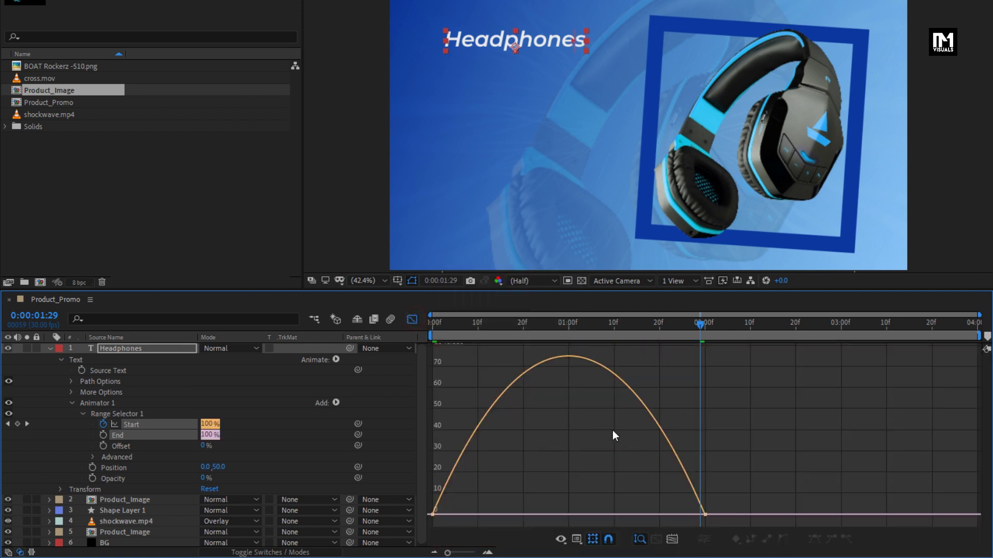
drag(716, 498, 586, 515)
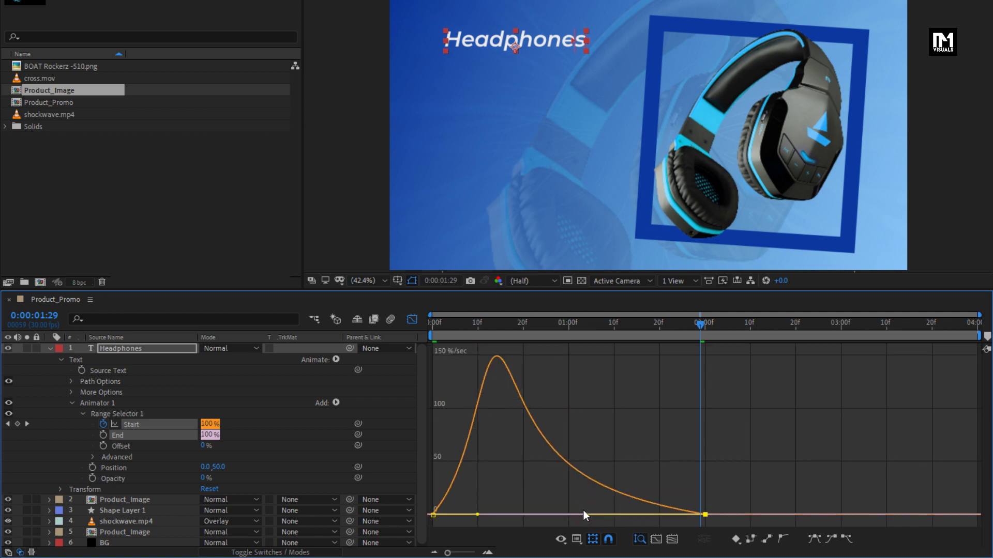
drag(437, 325, 500, 326)
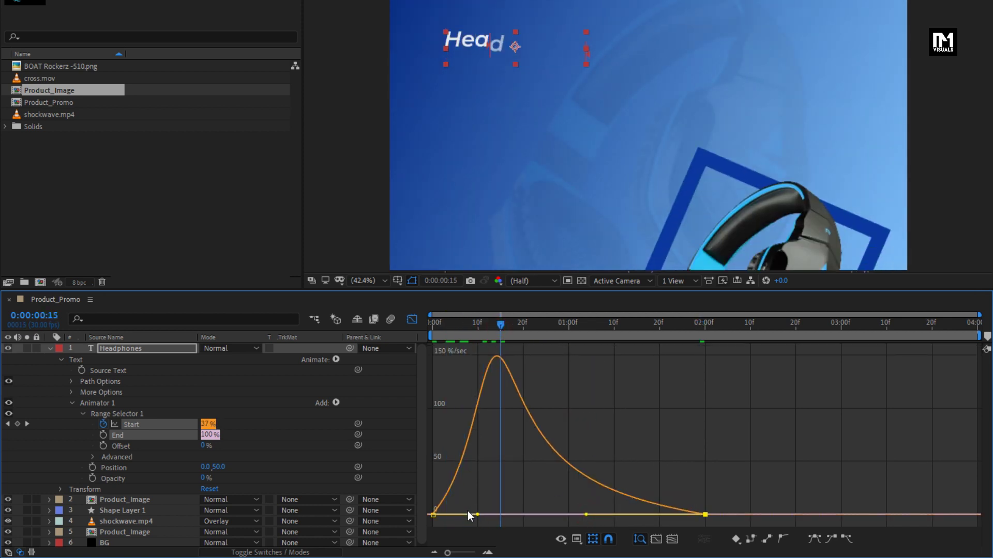
drag(495, 514, 519, 515)
drag(432, 323, 623, 333)
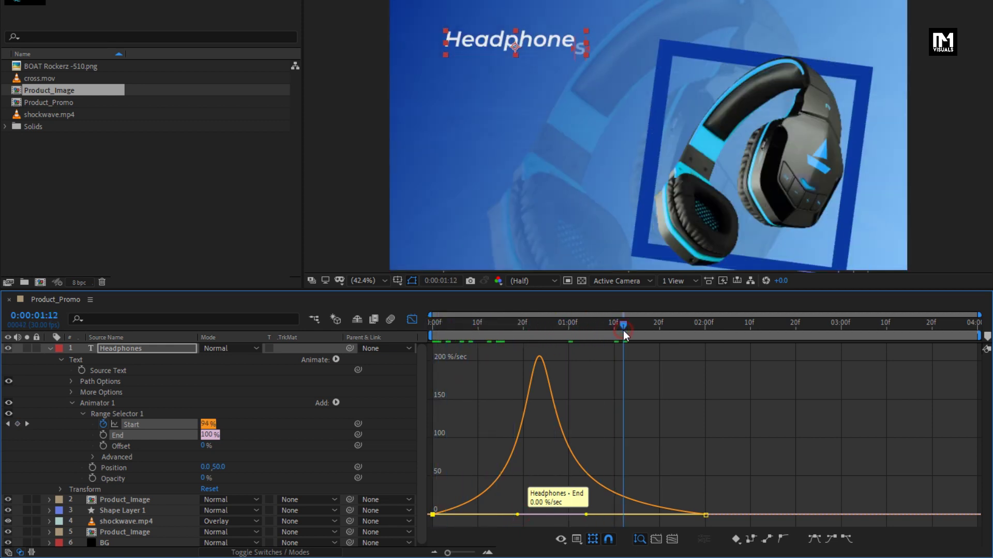
click(411, 319)
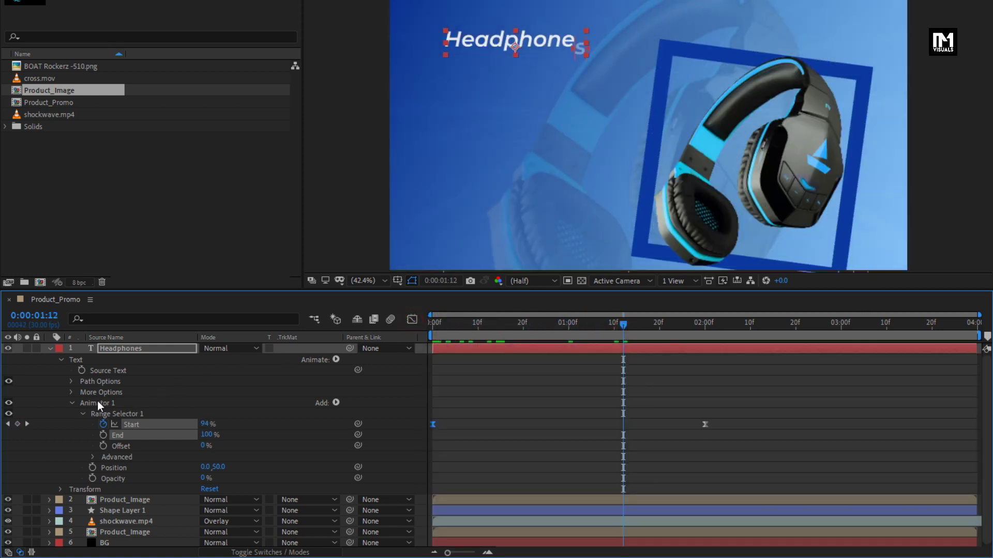
Collapse Animator 1 and add a separate Tracking animator to the Headphones text layer.
click(72, 403)
click(118, 348)
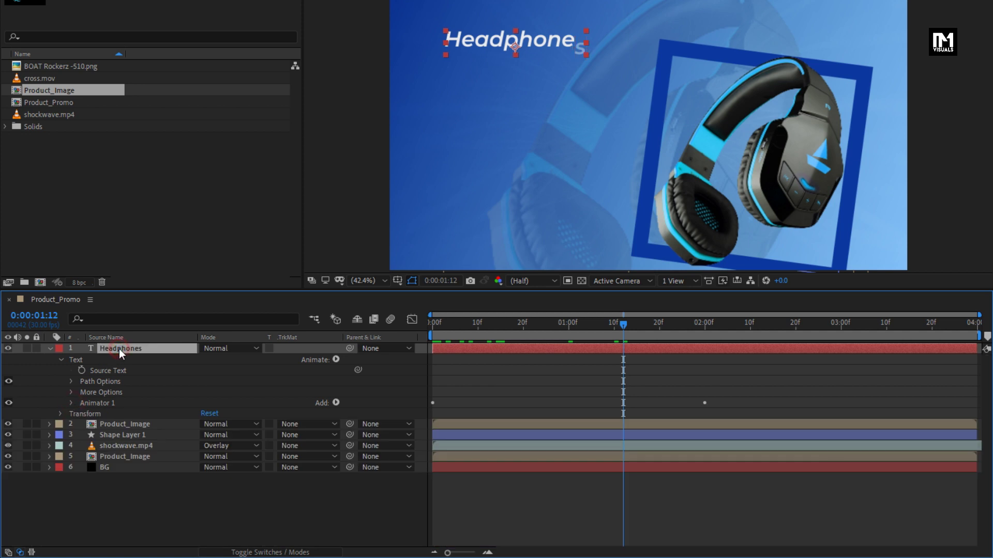
click(336, 360)
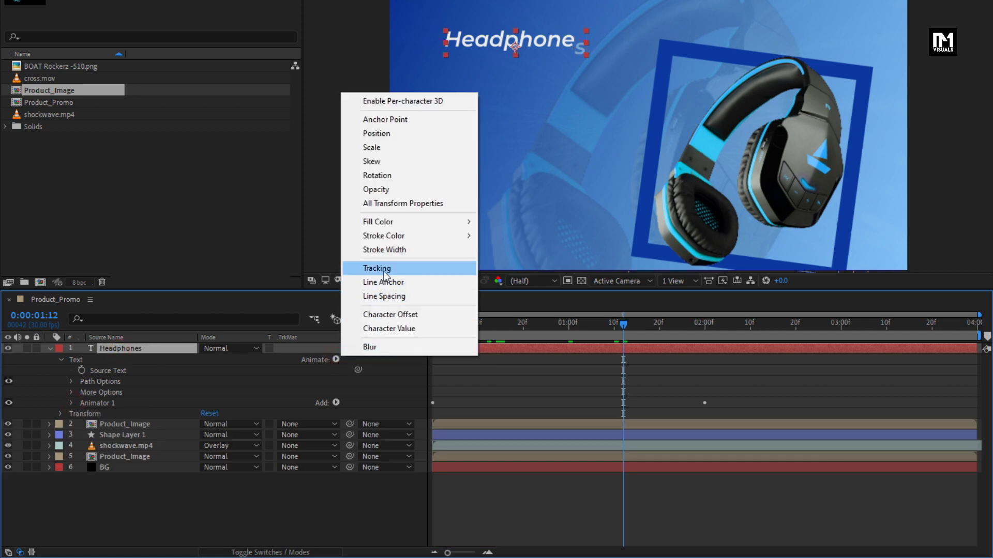
click(383, 267)
click(81, 439)
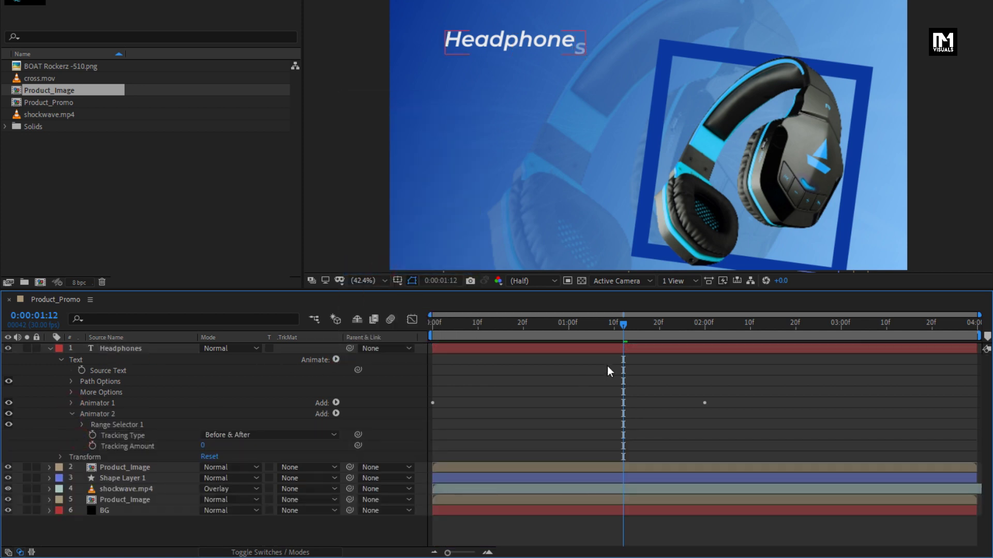
Keyframe the Headphones text's Tracking Amount at 0 on 0:00:03:00 and 40 on 0:00:00:00, previewing the change.
drag(675, 326, 842, 325)
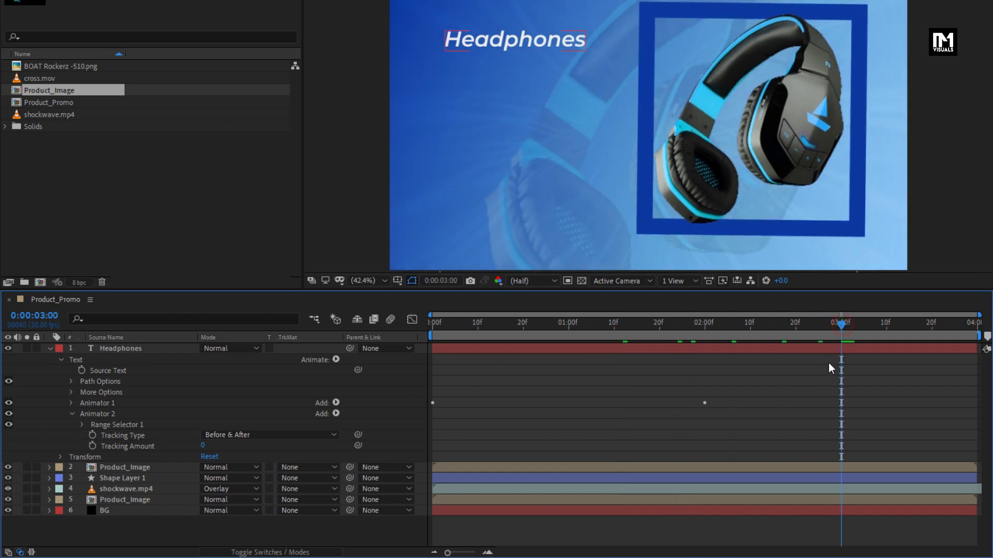
click(91, 447)
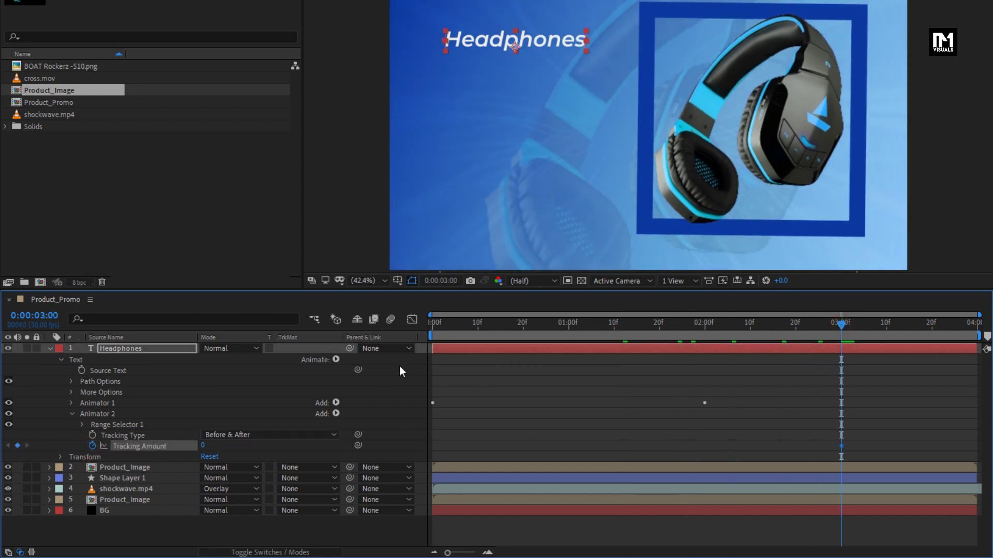
drag(443, 330, 423, 331)
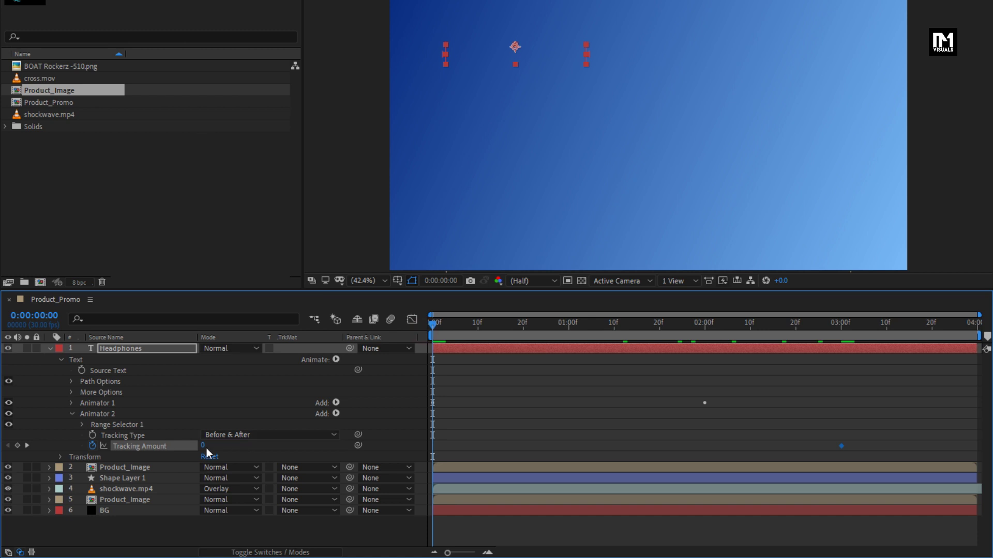
text(40)
key(Return)
drag(434, 326, 722, 327)
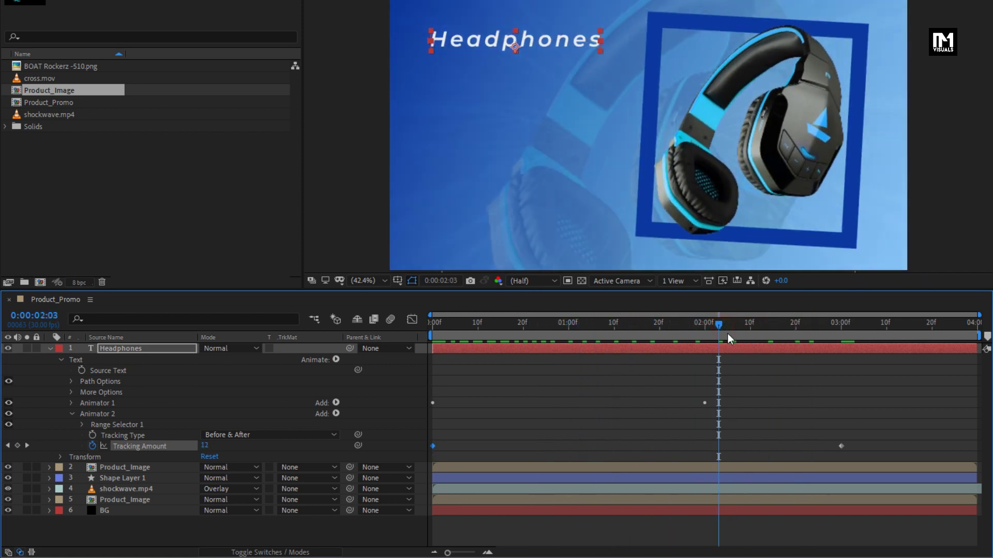
Apply Easy Ease to both Tracking Amount keyframes, collapse the Headphones layer and preview the title animation.
drag(857, 440, 432, 453)
right_click(433, 448)
mouse_move(538, 436)
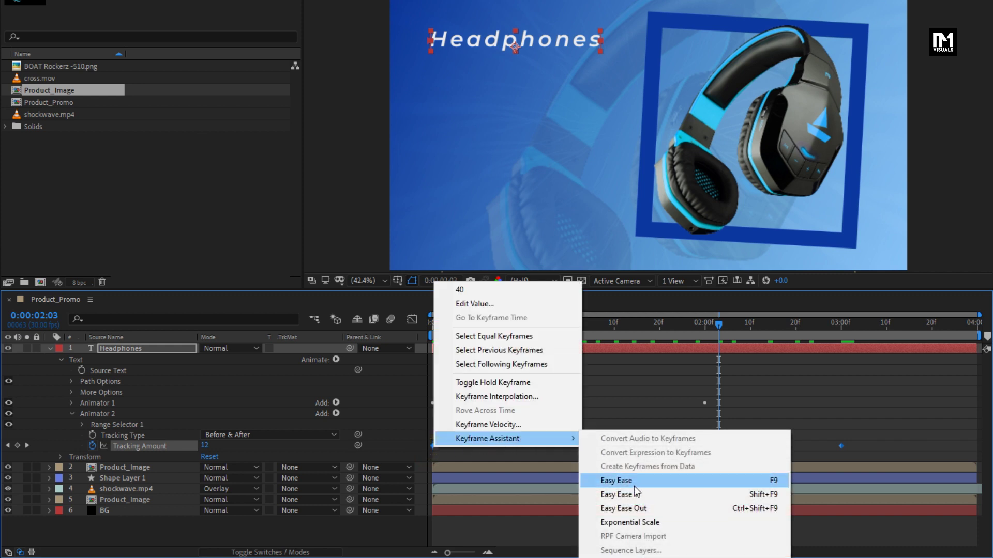
click(634, 483)
drag(433, 325, 479, 321)
click(48, 347)
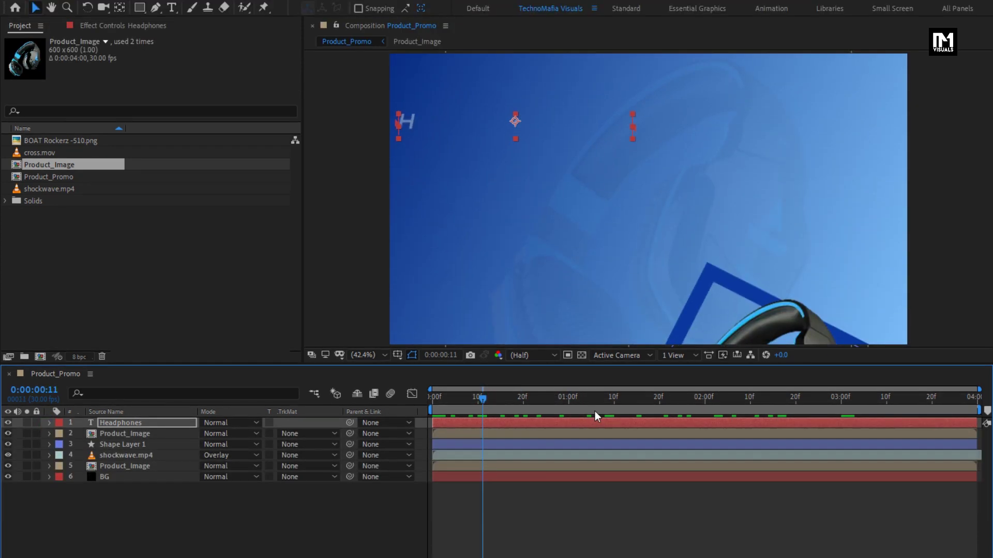
drag(628, 323, 705, 324)
drag(705, 398, 907, 396)
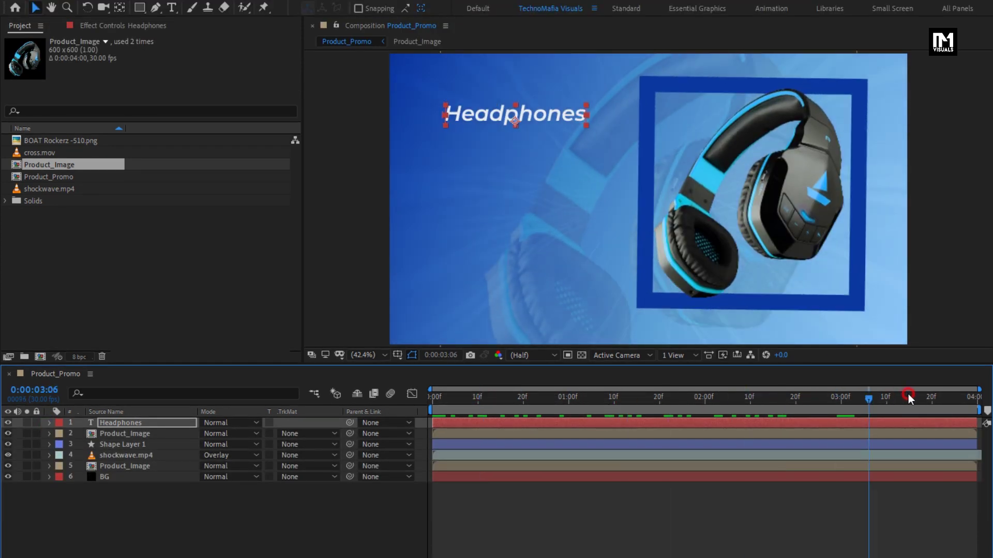
Add a new text layer reading "BOAT ROCKERZ 510" below the Headphones title.
click(172, 7)
click(448, 148)
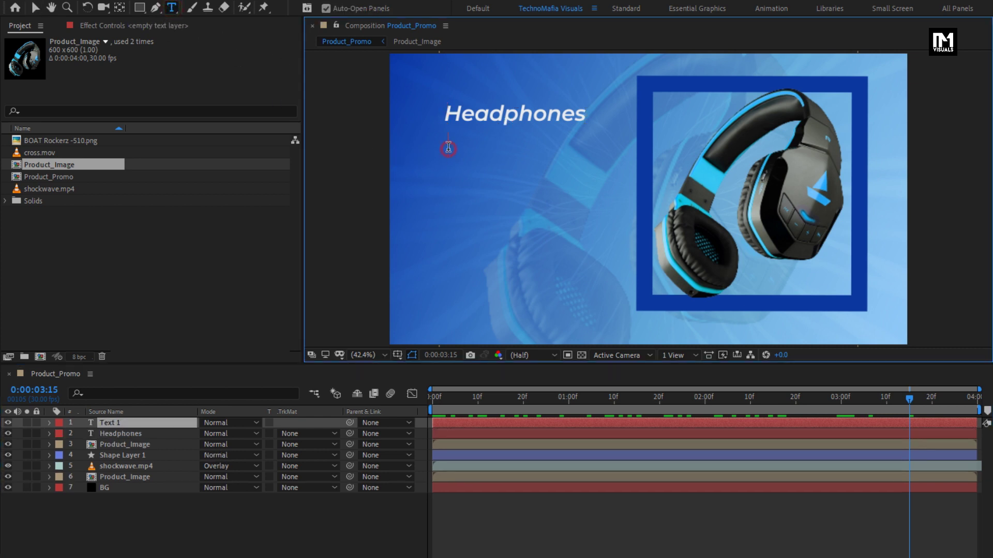
text(BOAT)
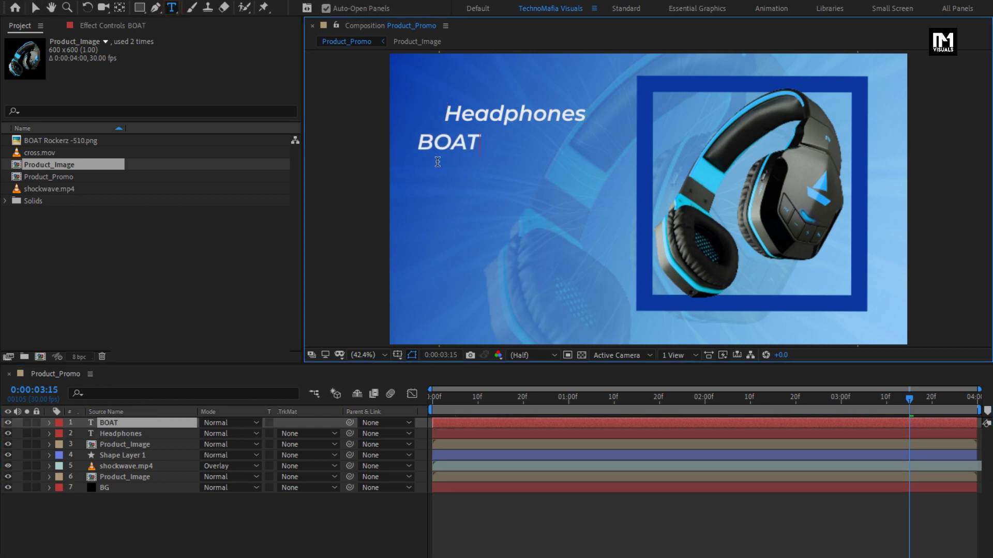
text( ROCKE)
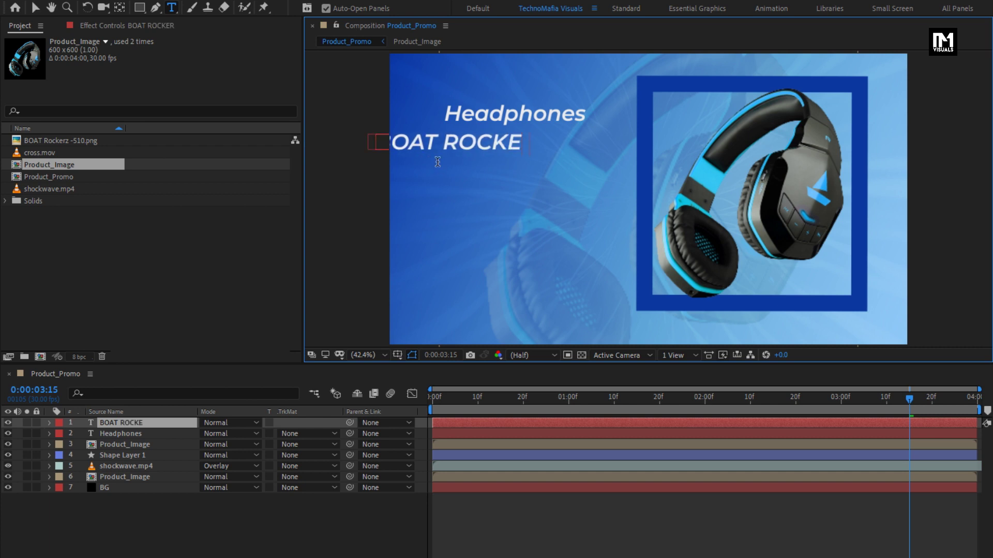
text(RZ 51)
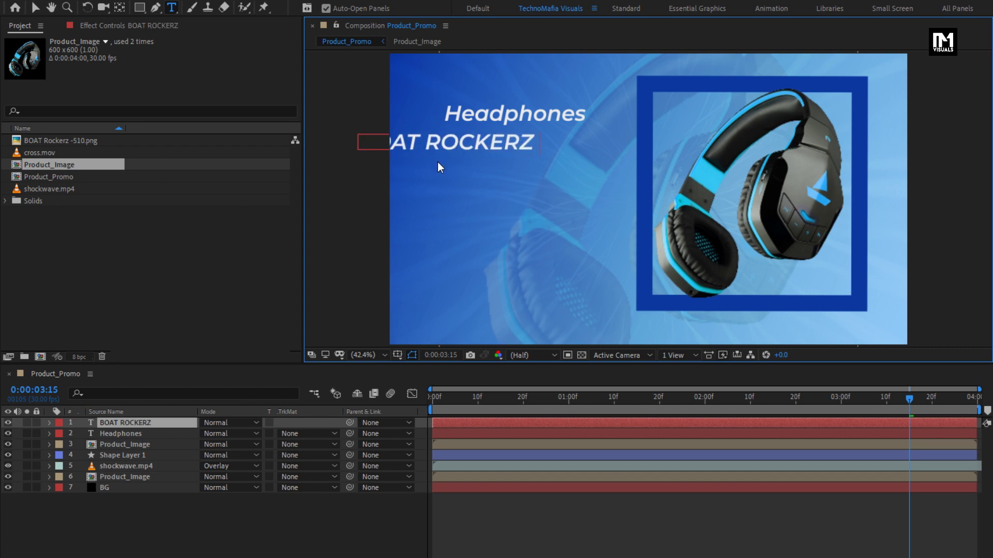
text(0)
key(Escape)
Center the BOAT ROCKERZ 510 text beneath the Headphones title and reduce its font size to 61 px.
key(v)
drag(432, 143, 501, 141)
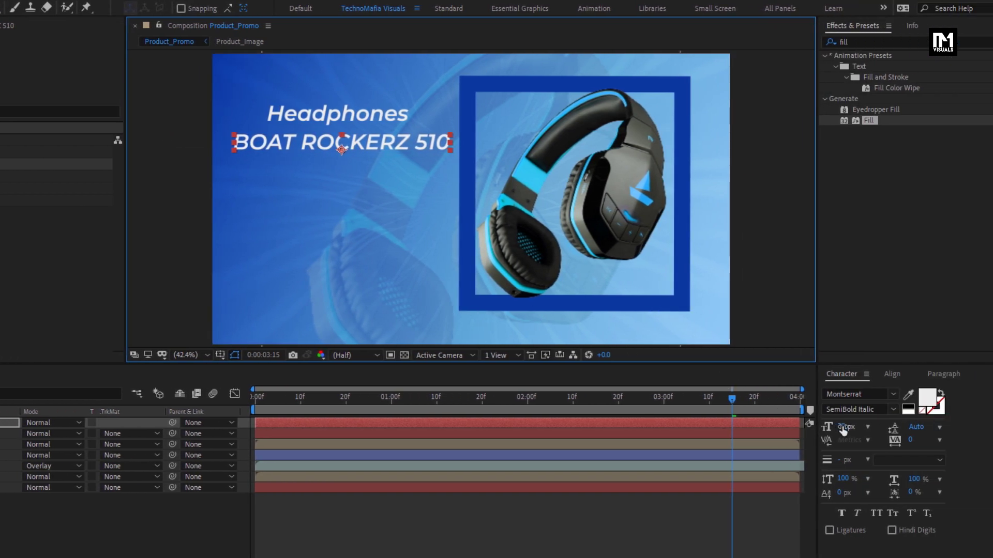
drag(843, 431, 829, 427)
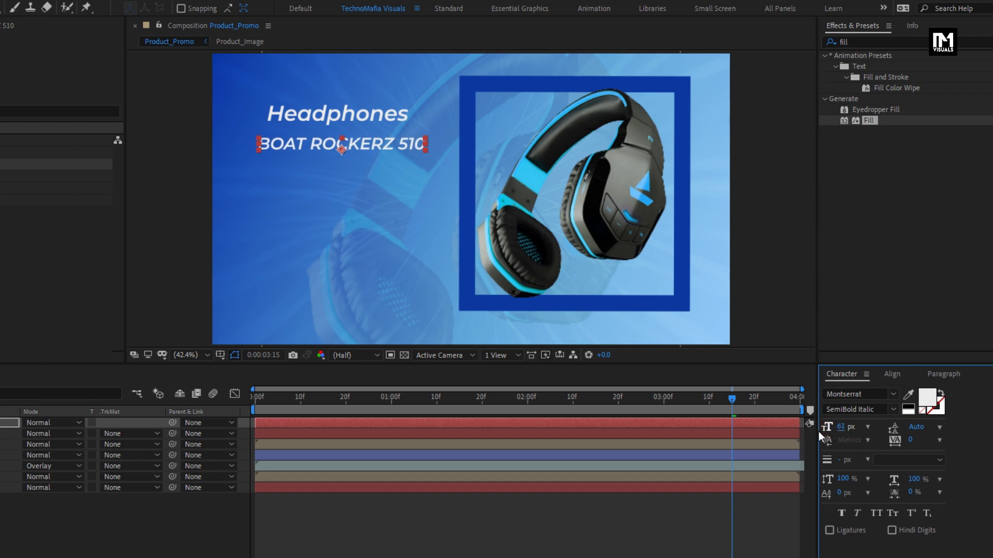
Add the lines "Upto 20 Hours Of Playtime", "Thumping Bass", "Comfort Fit" and "Easy Control And Light Weight" under BOAT ROCKERZ 510.
double_click(385, 146)
click(423, 141)
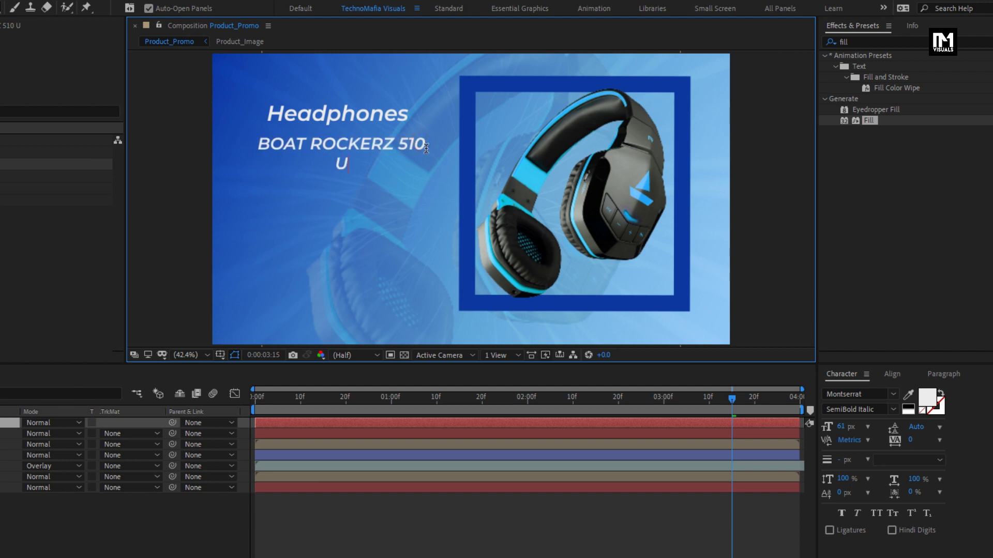
text(Upto 20 )
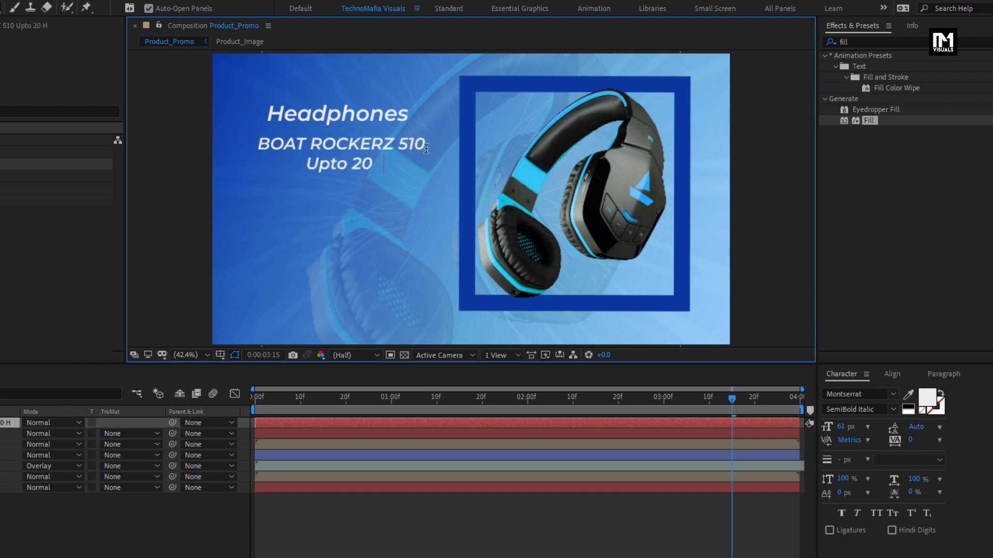
text(Hours Of)
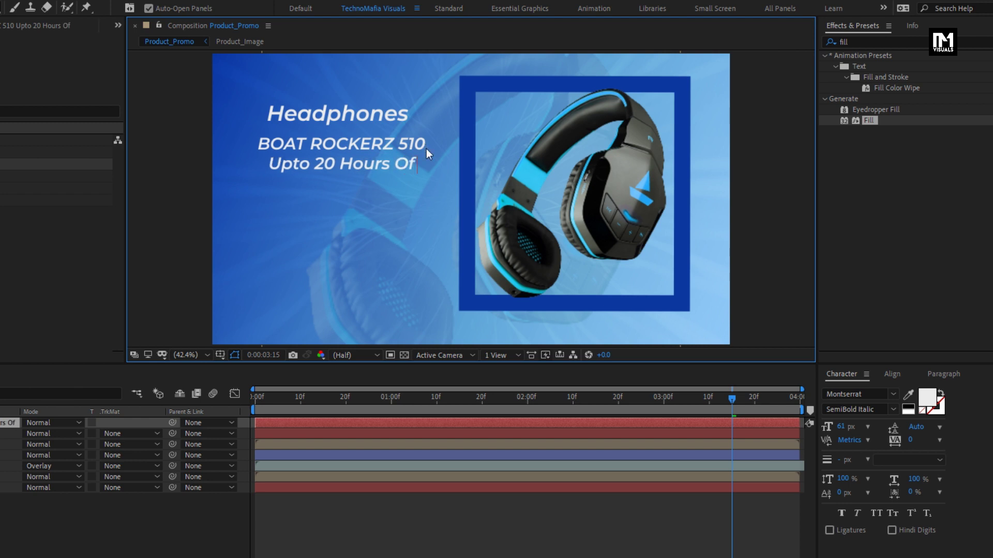
text( Playtime)
key(Return)
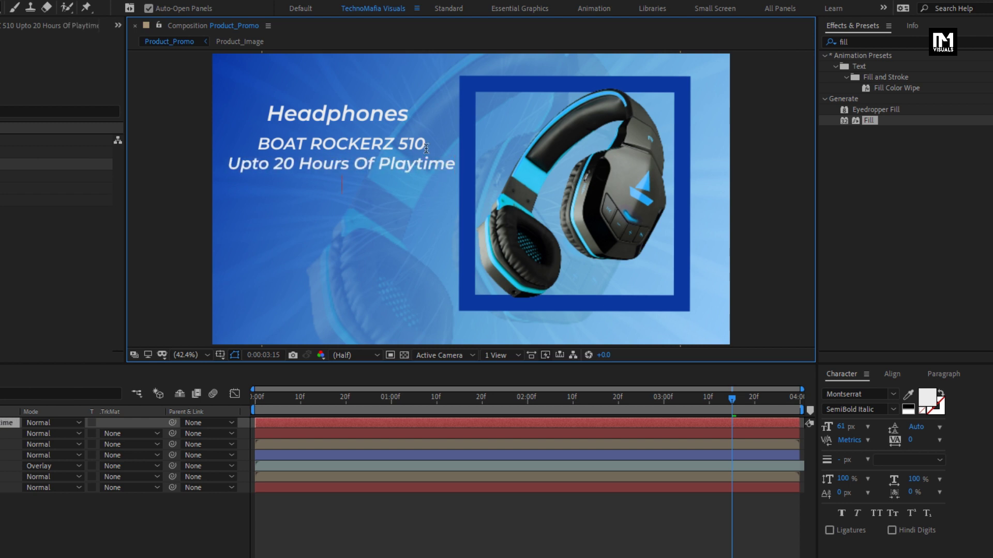
text(Thumping Bass)
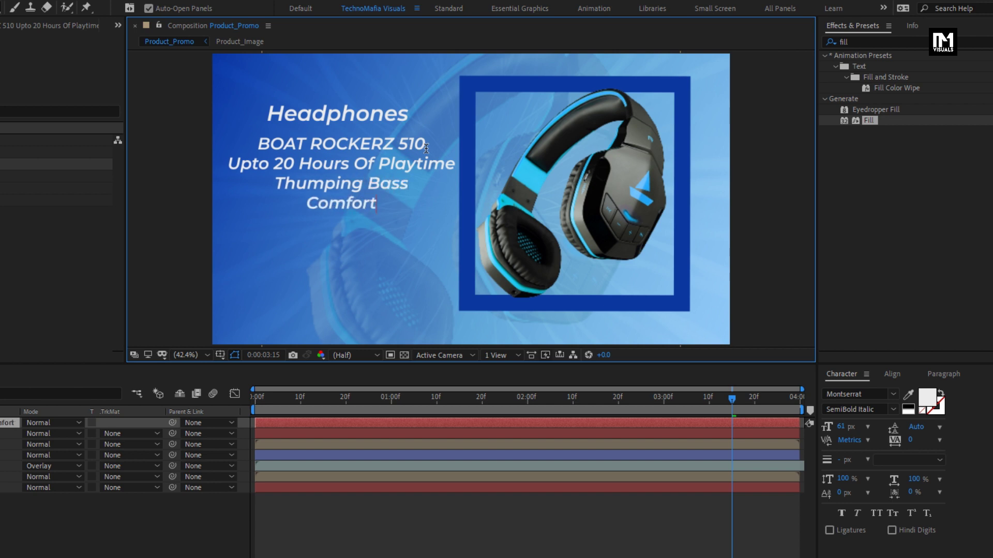
text(Fir)
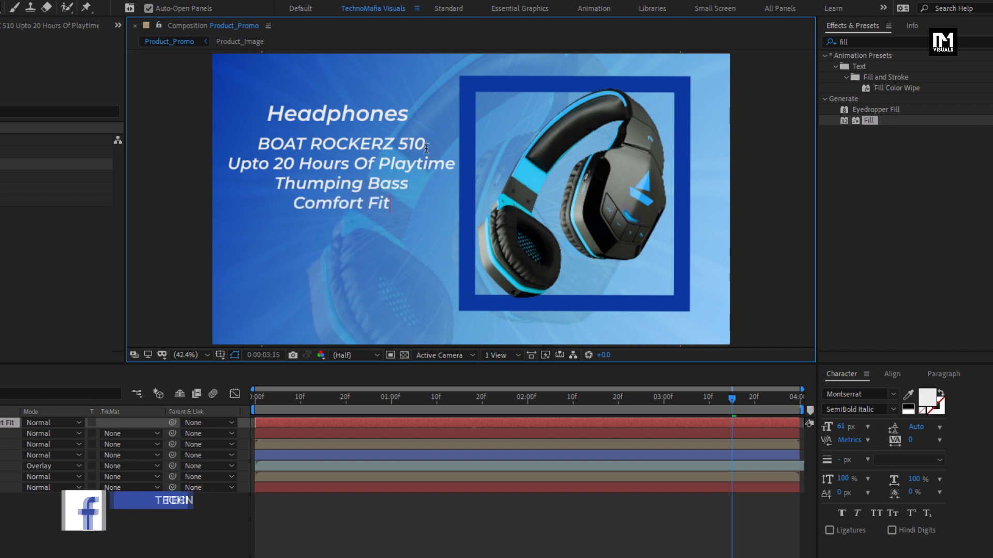
key(Return)
text(Easy Control And Light)
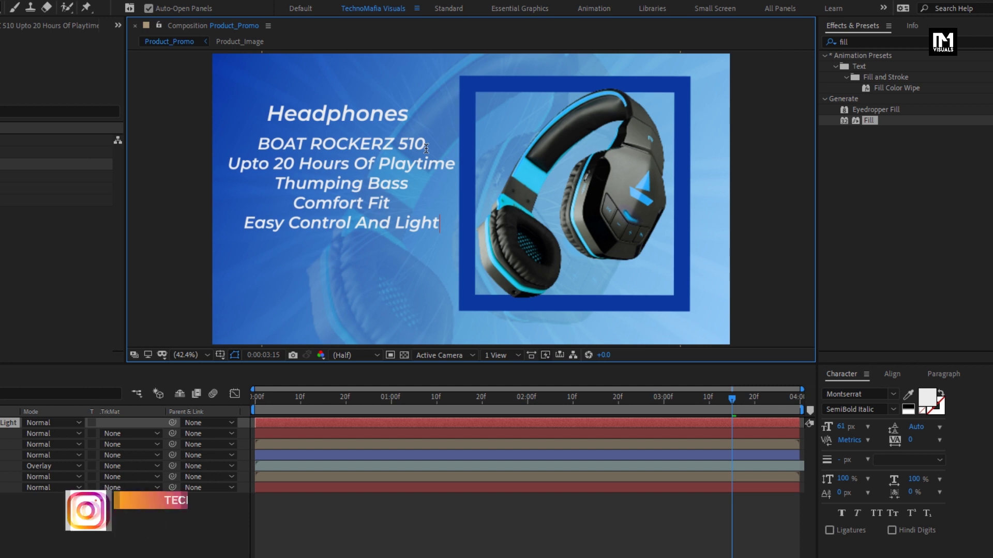
text( Weight)
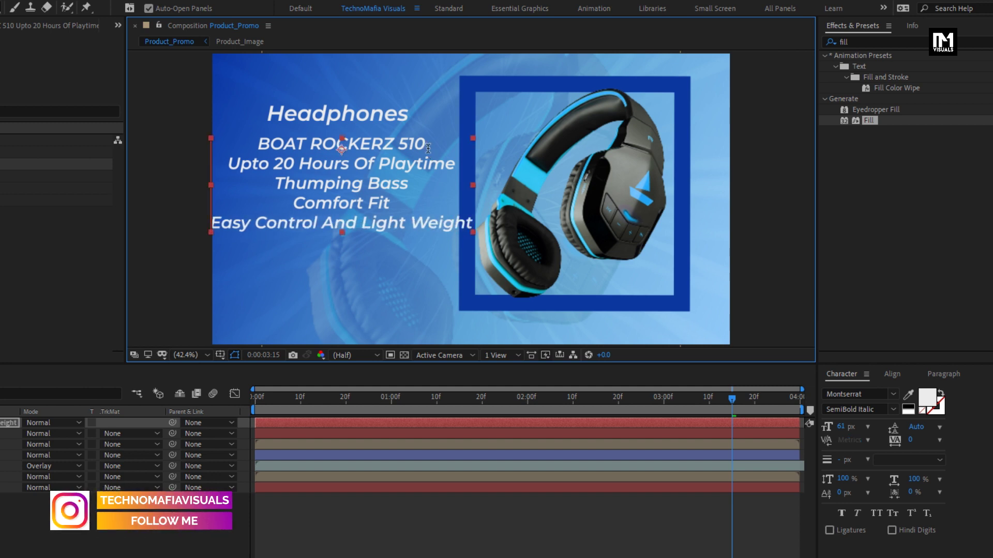
Reduce the font size of the four feature lines below BOAT ROCKERZ 510 to 40 px.
drag(472, 223, 228, 165)
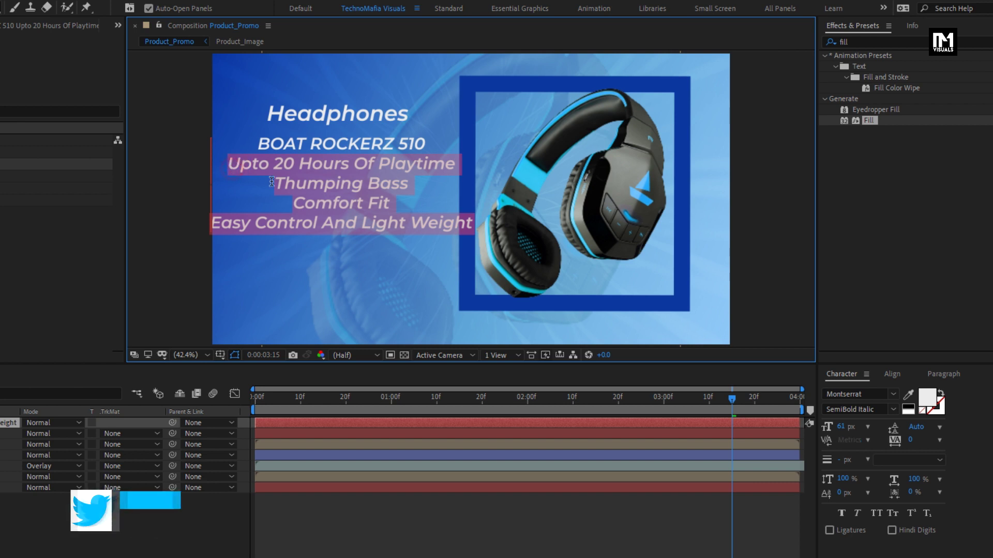
drag(842, 433, 825, 429)
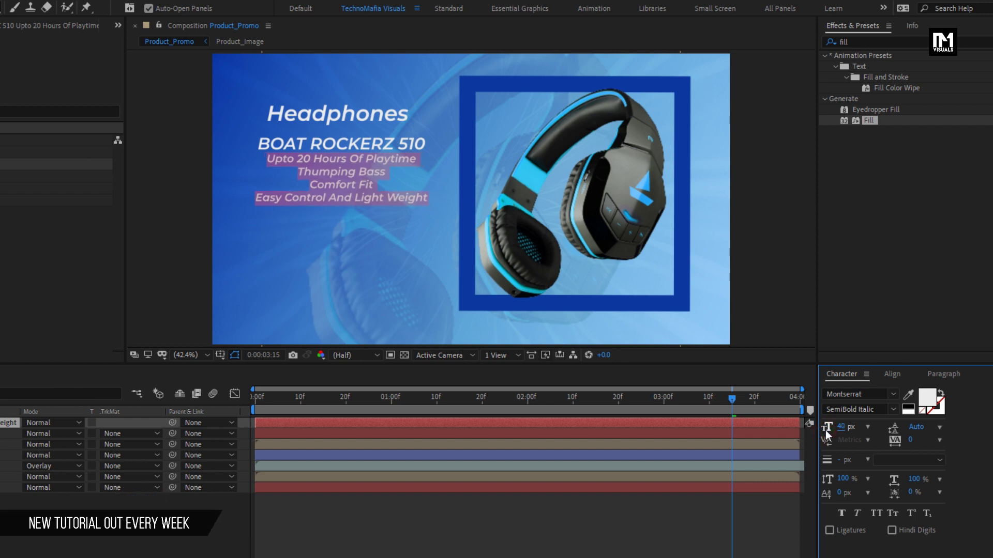
key(Escape)
key(v)
Insert a blank line between BOAT ROCKERZ 510 and the feature lines, and reposition the text block below the Headphones title.
drag(344, 181, 341, 191)
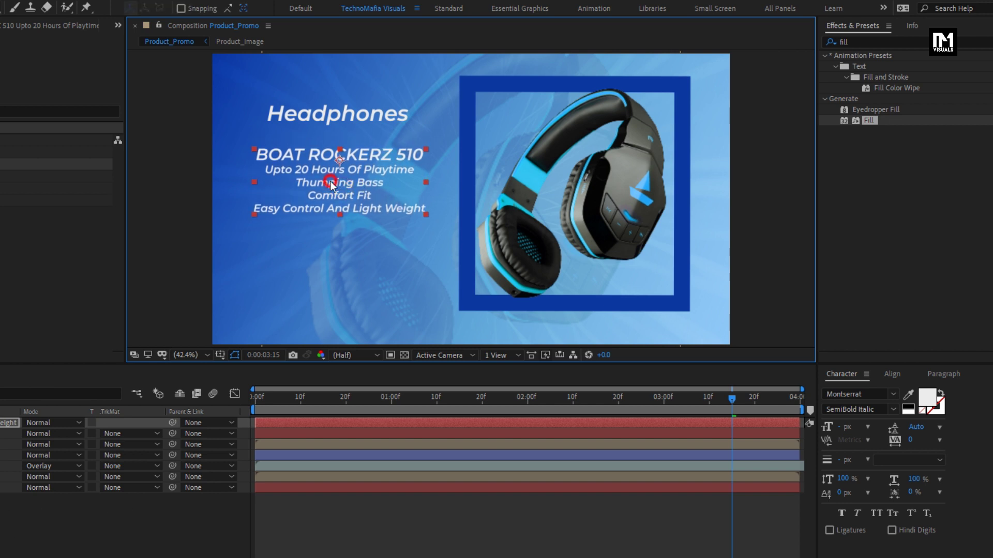
double_click(331, 185)
click(267, 169)
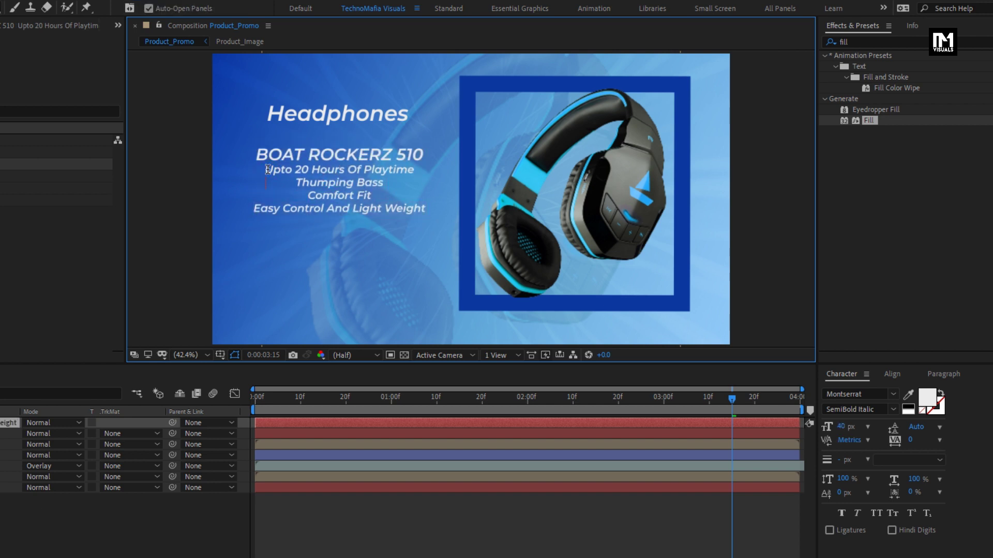
key(Return)
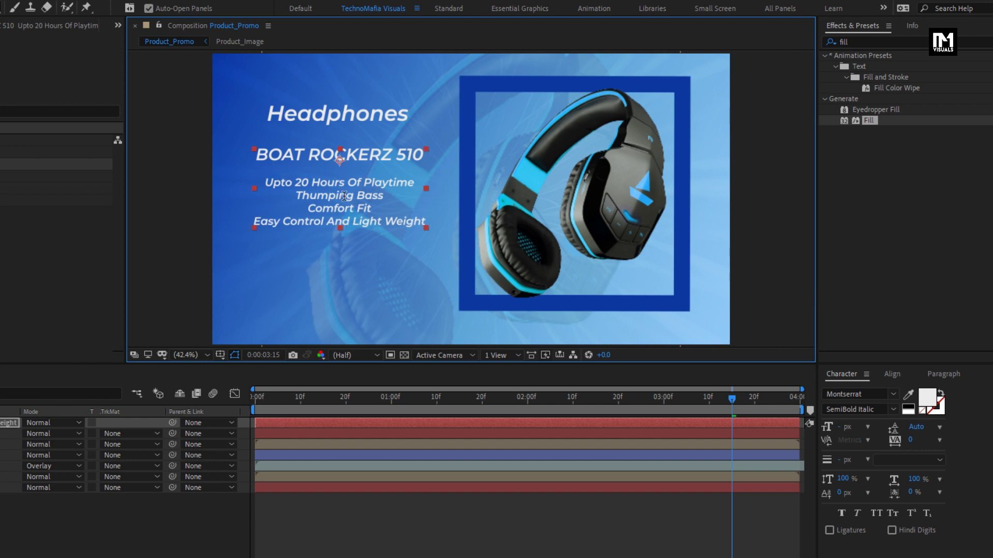
drag(348, 201, 344, 195)
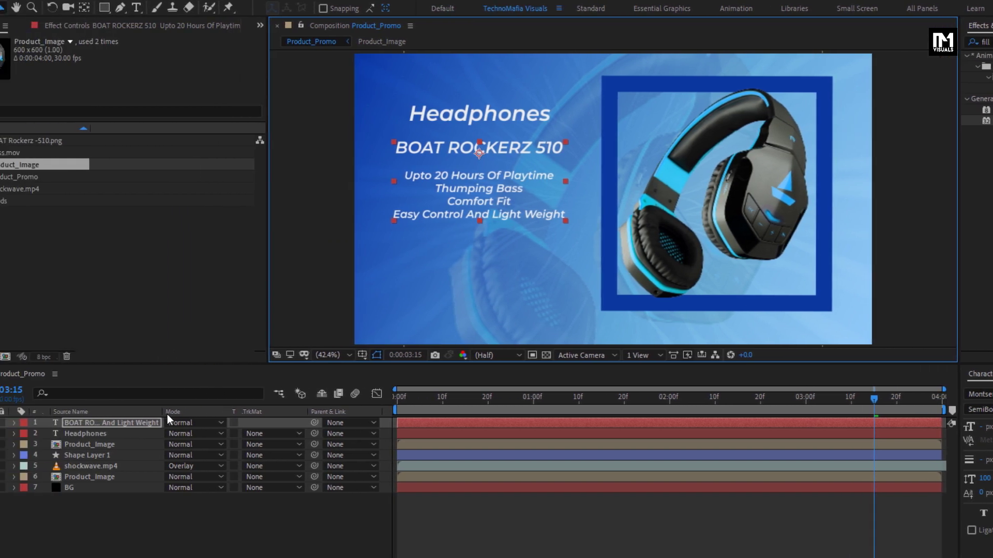
Add an Opacity animator to the BOAT ROCKERZ 510 text layer and set its opacity to 0%.
click(0, 423)
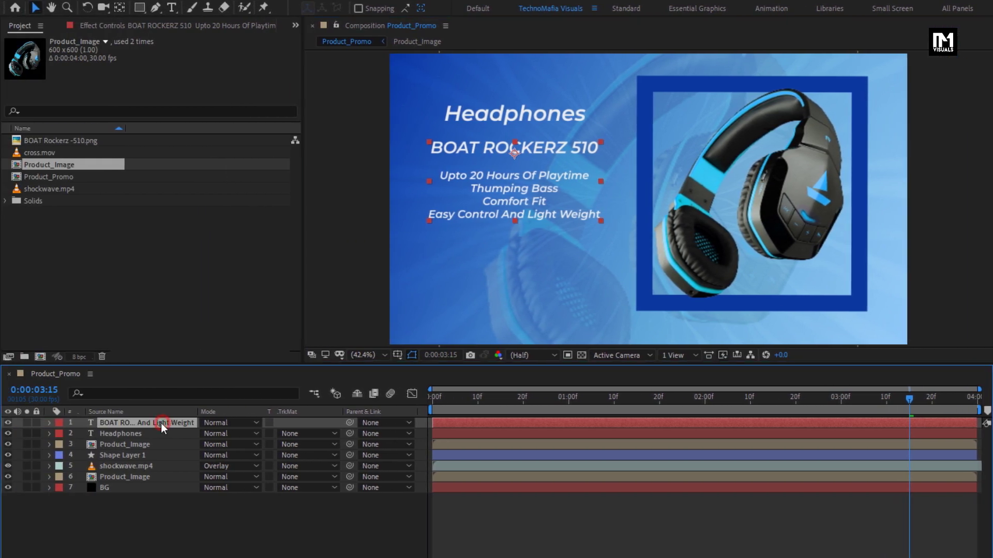
click(49, 421)
click(334, 433)
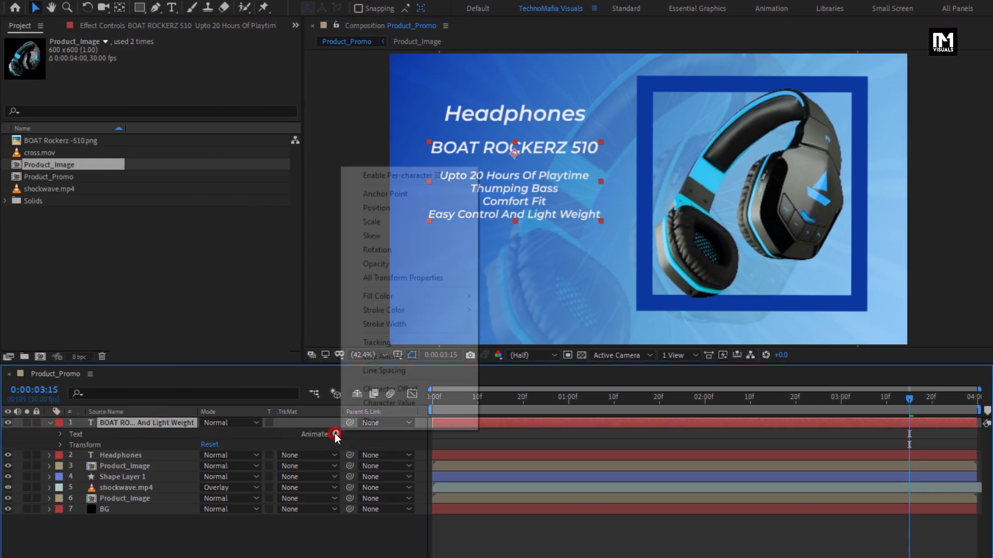
click(391, 265)
click(74, 497)
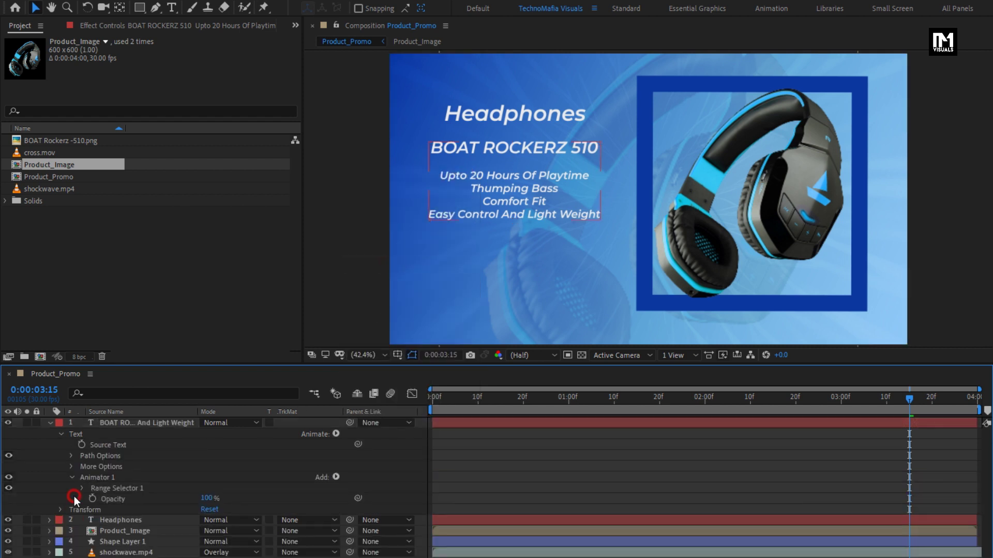
drag(205, 500, 132, 506)
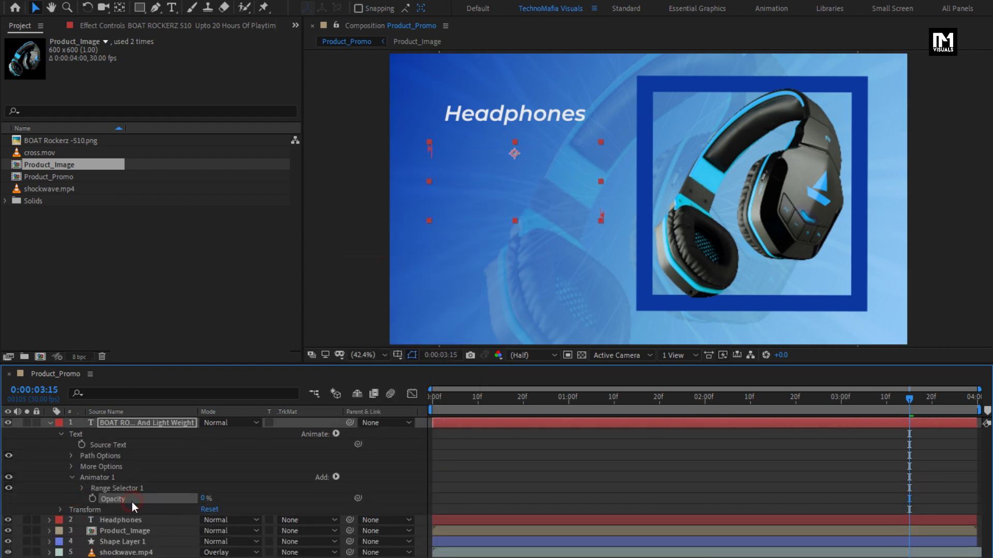
Keyframe the BOAT ROCKERZ 510 text's Range Selector Offset from -100% at 0:00:00:00 to 100% at 0:00:02:00.
click(82, 489)
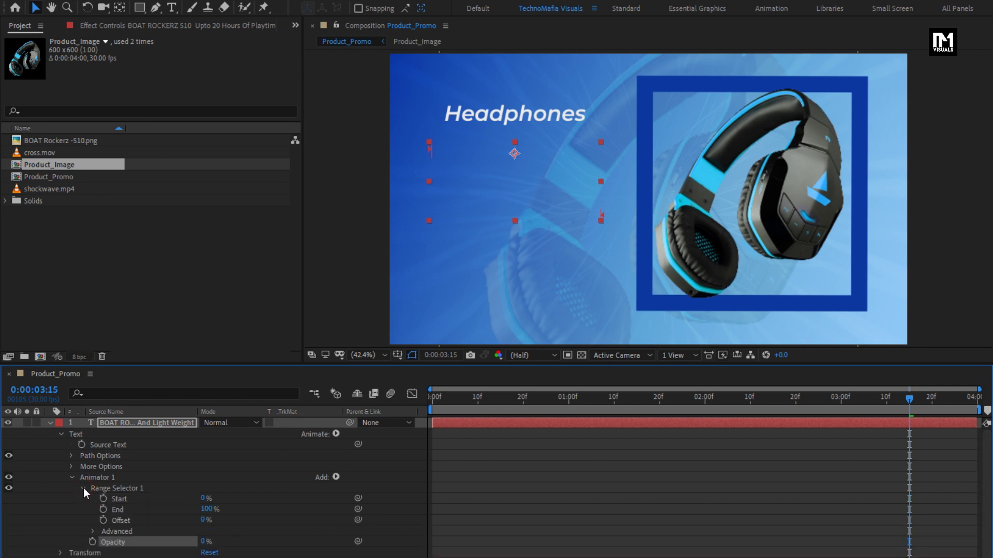
click(432, 398)
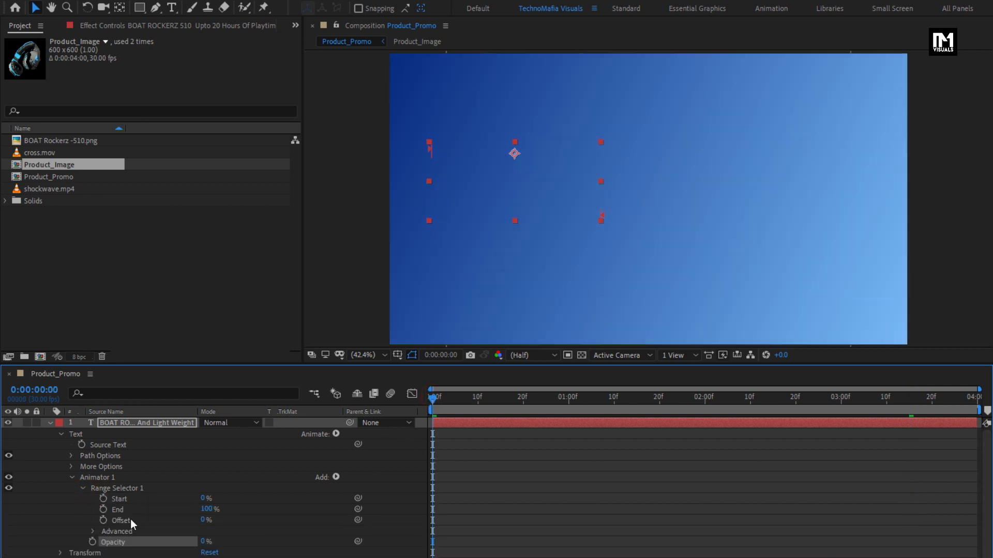
drag(204, 521, 118, 530)
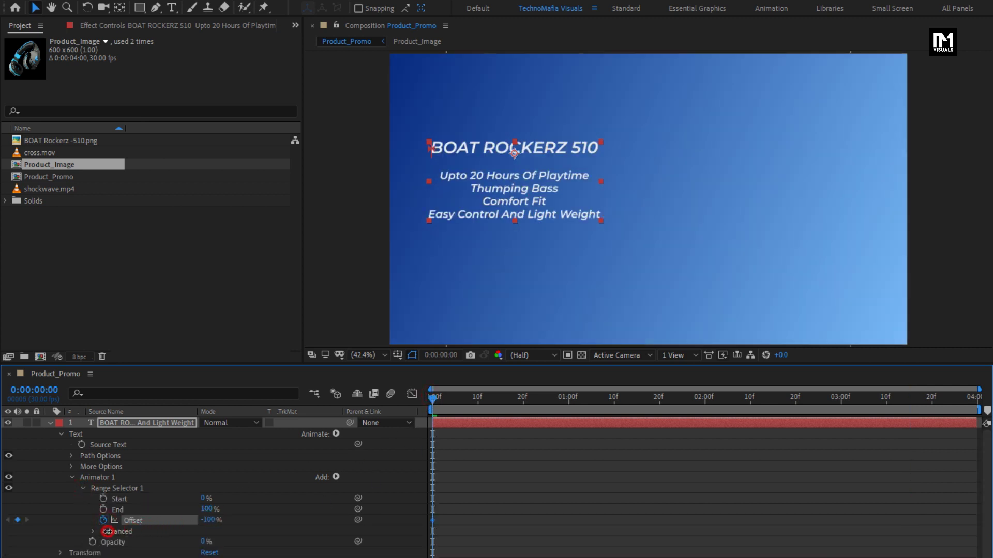
drag(469, 398, 706, 399)
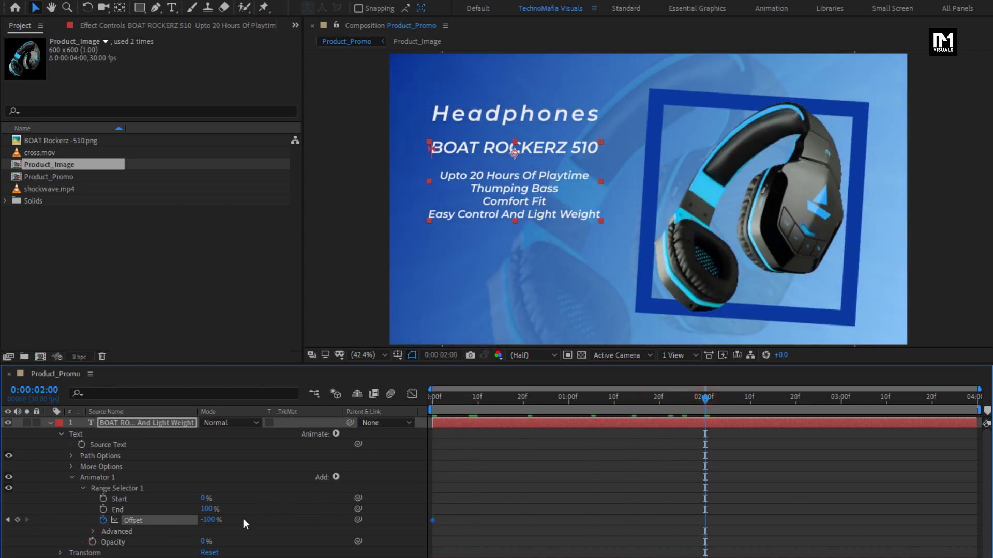
drag(206, 525, 379, 507)
Set the range selector's advanced Shape to Ramp Up and Ease High to 100%, and preview the text reveal.
click(93, 531)
scroll(95, 533, down, 3)
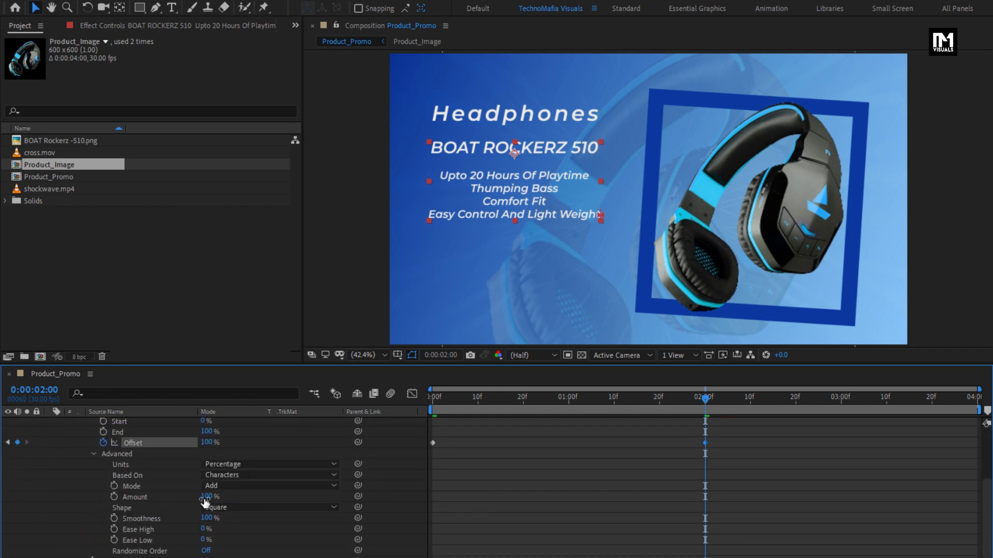
click(259, 511)
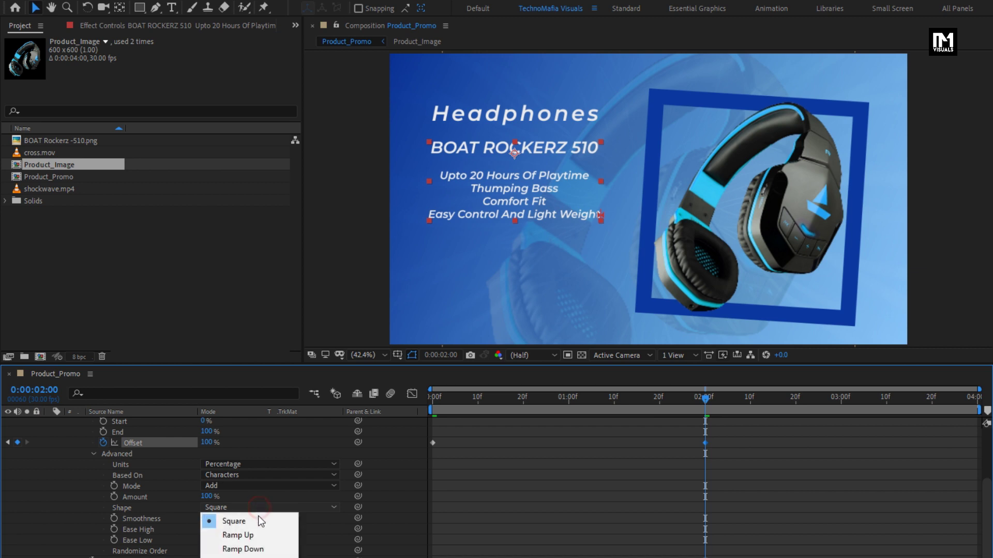
click(256, 536)
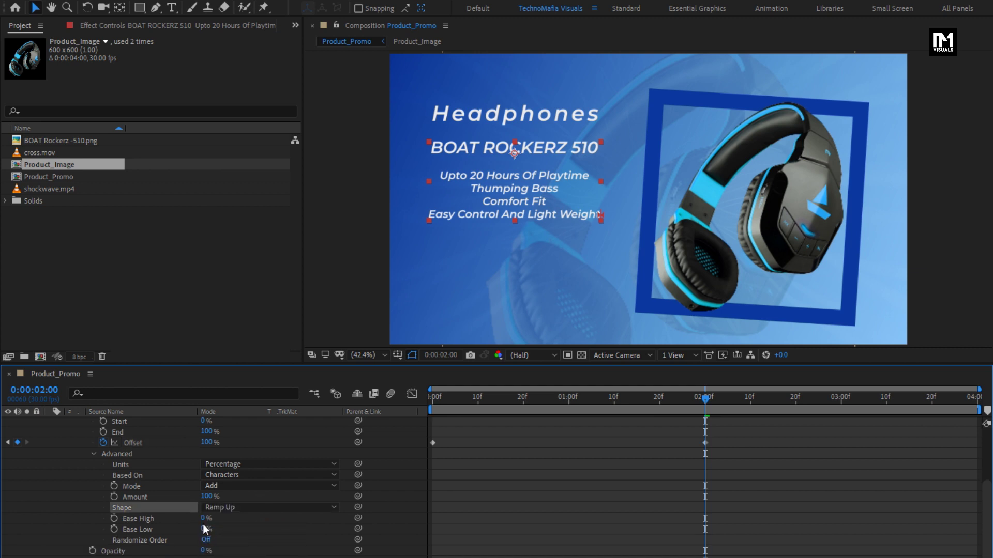
drag(202, 519, 289, 520)
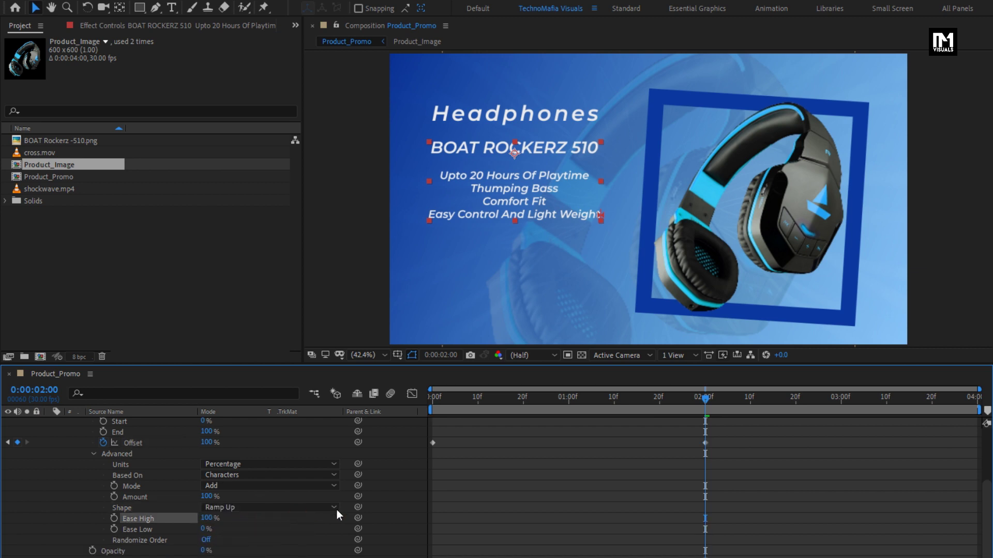
drag(432, 399, 726, 381)
scroll(265, 474, up, 5)
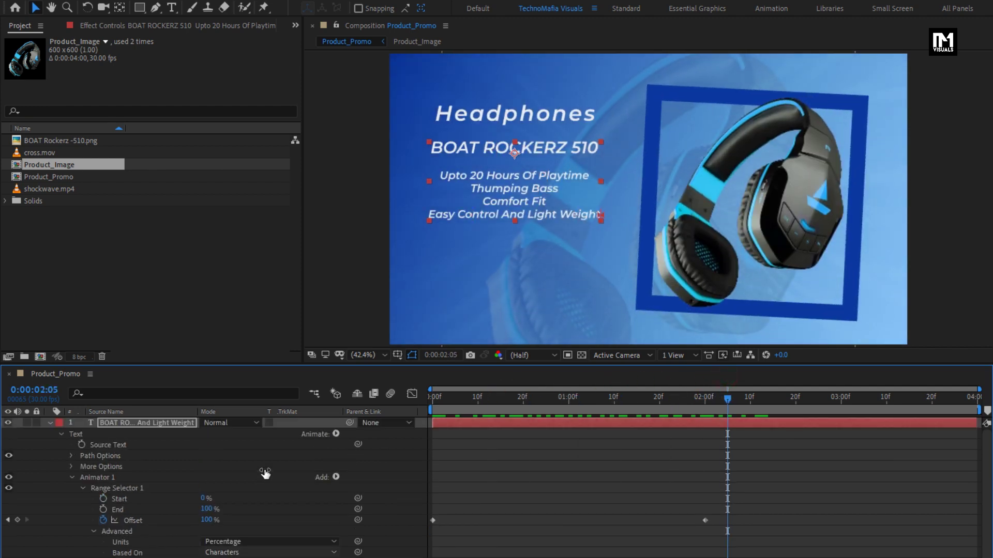
Shift the Headphones layer to start at 10 frames and the BOAT ROCKERZ 510 layer at 1 second, and preview the timing.
click(49, 423)
click(129, 424)
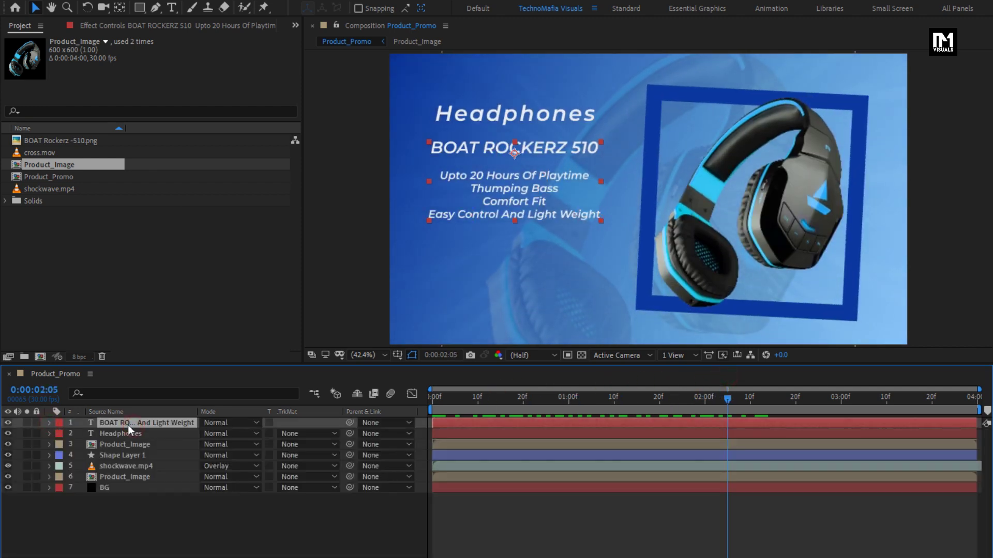
click(474, 433)
click(477, 400)
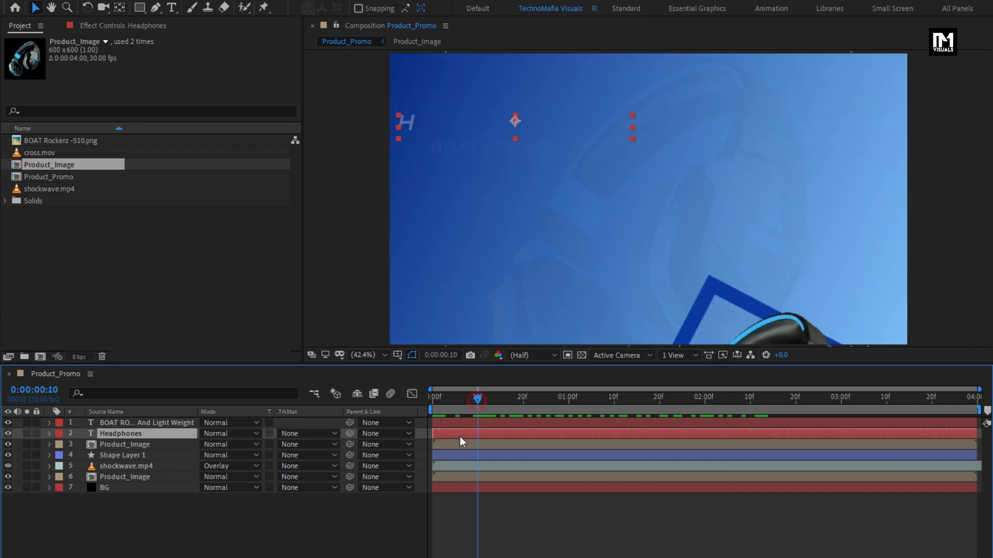
click(459, 423)
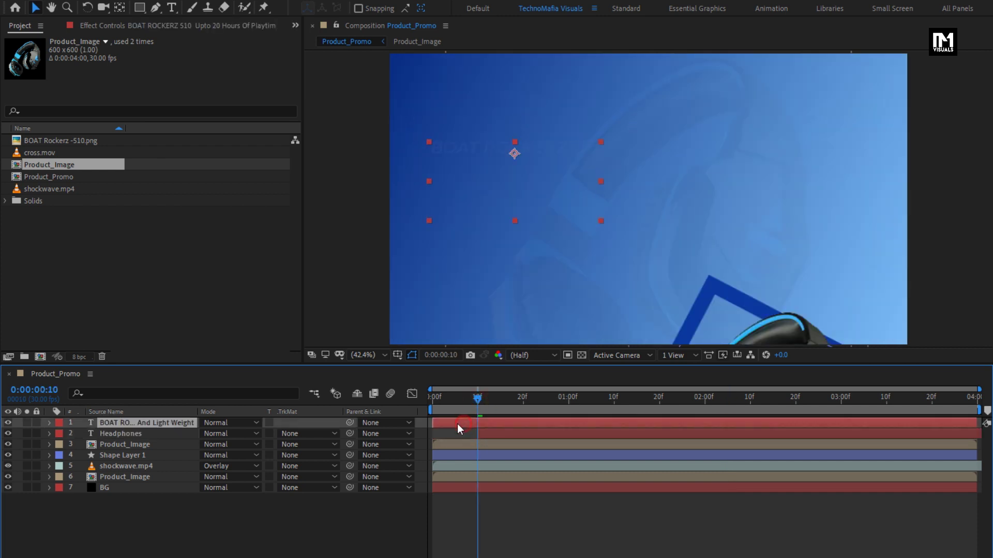
drag(518, 400, 905, 405)
key(space)
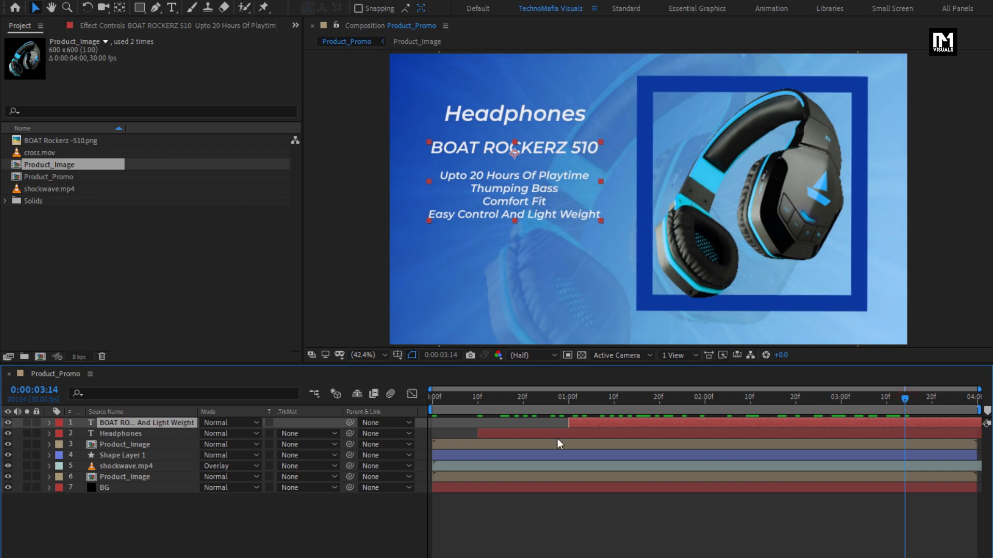
Add a null object and parent the Headphones and BOAT ROCKERZ 510 text layers to it.
click(173, 527)
right_click(139, 505)
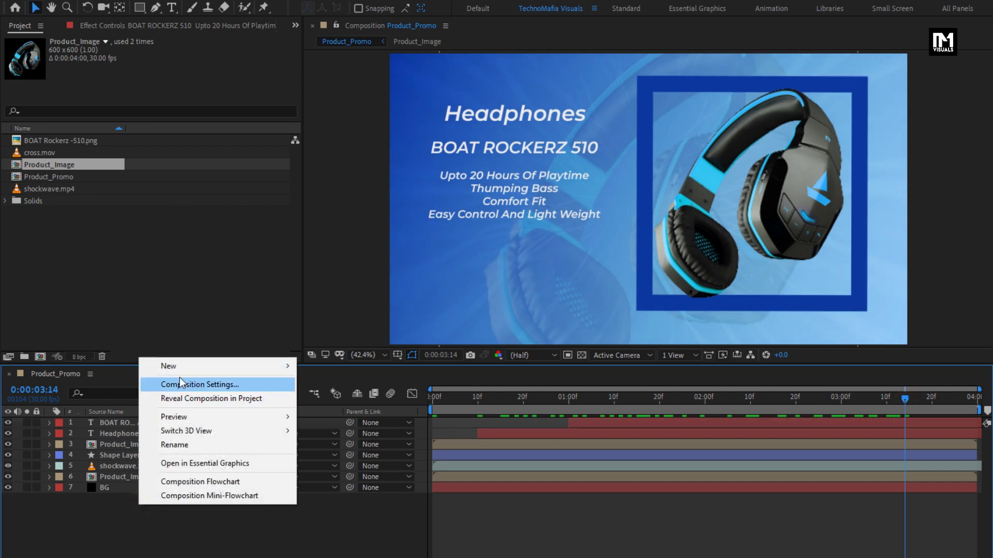
mouse_move(288, 368)
click(368, 433)
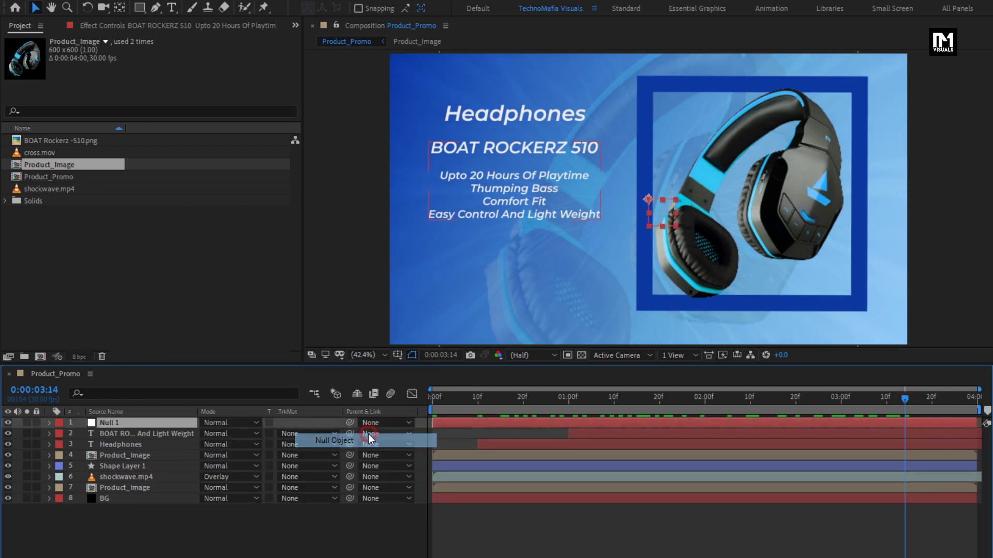
click(133, 445)
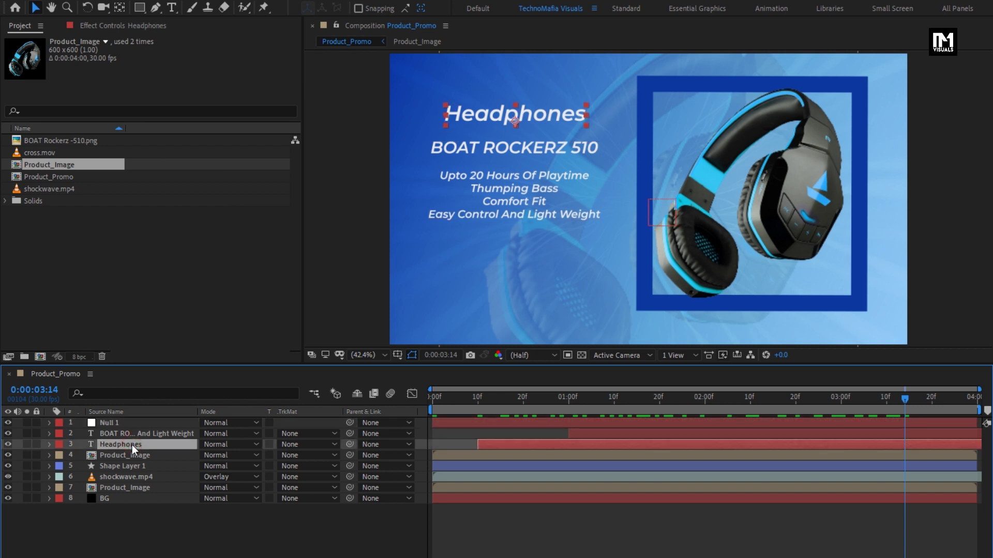
ctrl+click(130, 433)
click(386, 433)
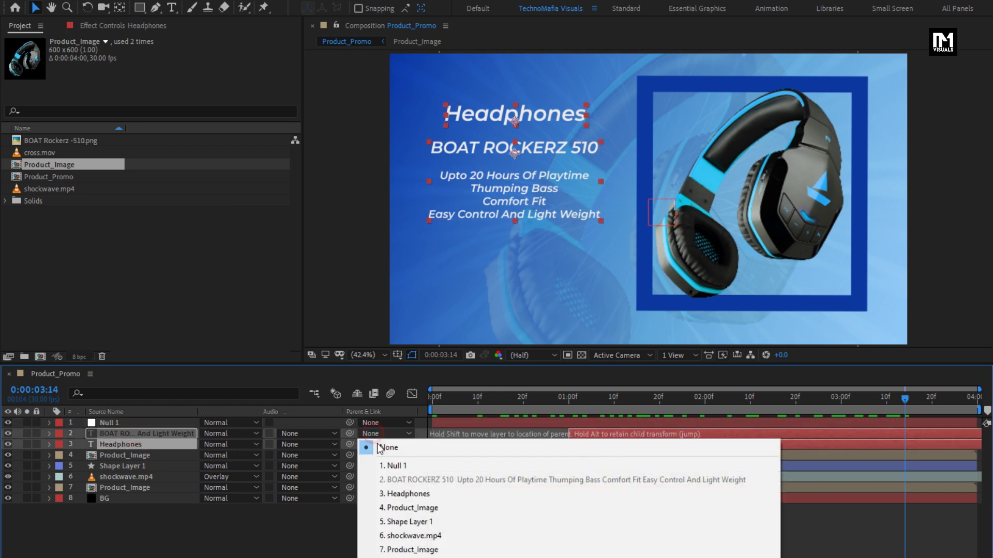
click(385, 466)
Keyframe the null's Position from 960, 1107 at 0:00:00:00 to 960, 540 at 0:00:03:00, and scrub through the motion.
key(p)
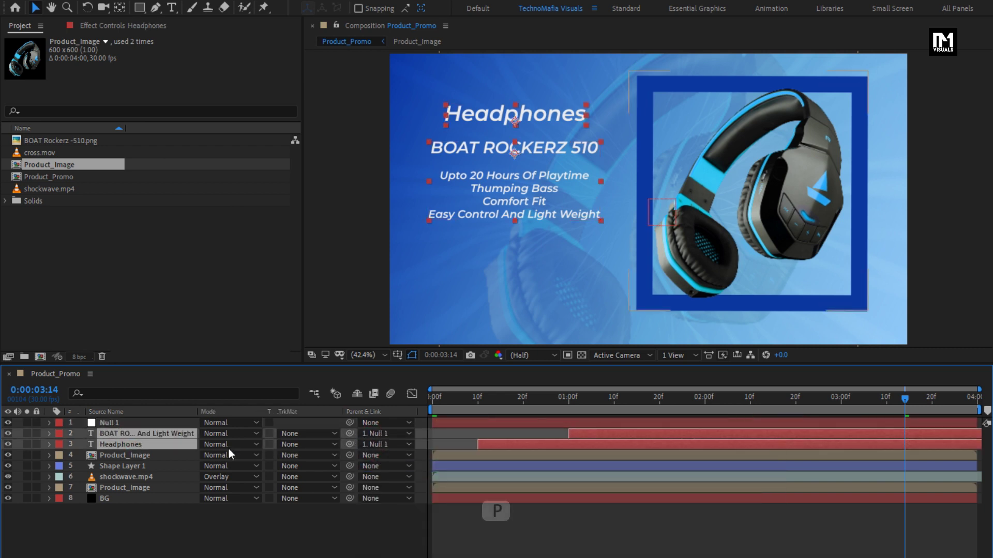
click(123, 425)
key(p)
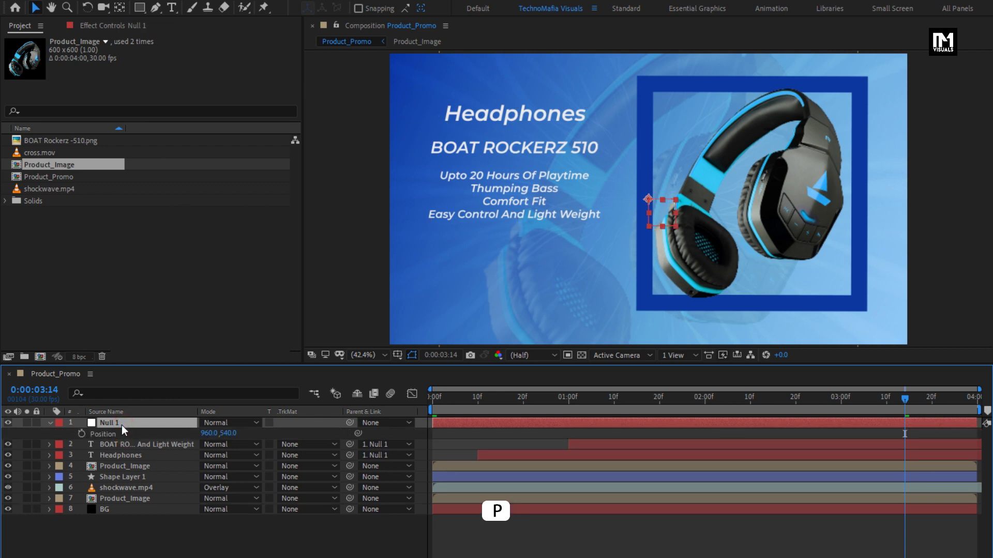
drag(919, 405, 842, 404)
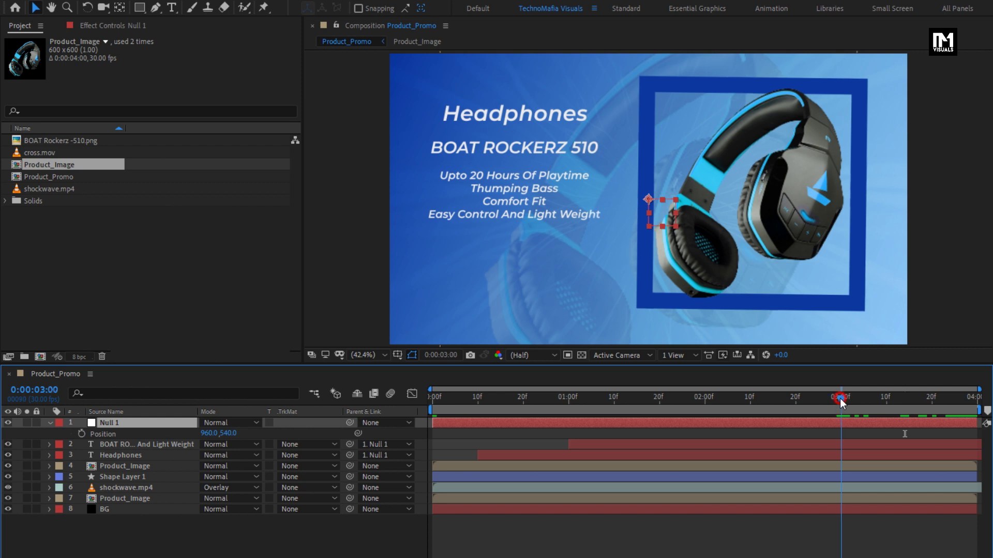
click(82, 433)
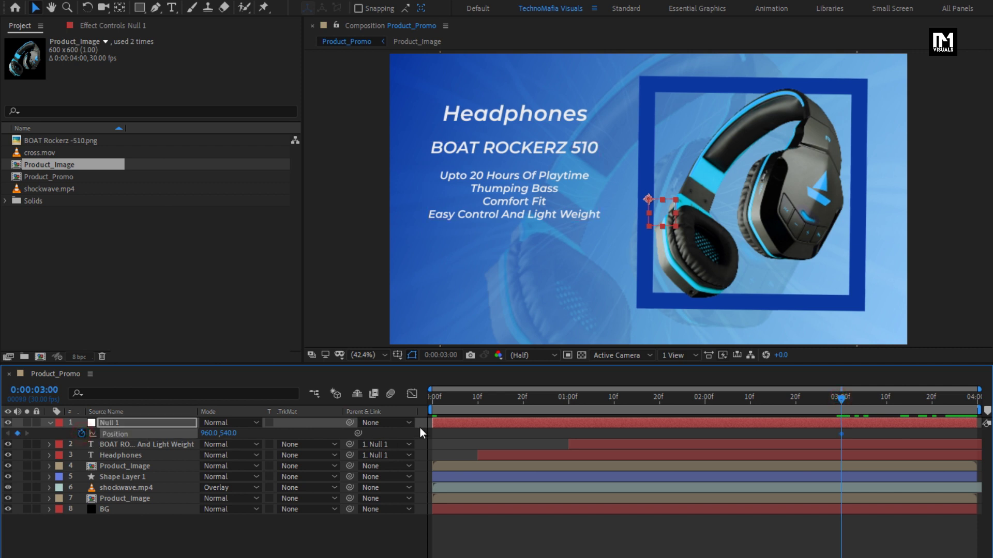
drag(438, 403, 408, 403)
drag(236, 434, 570, 434)
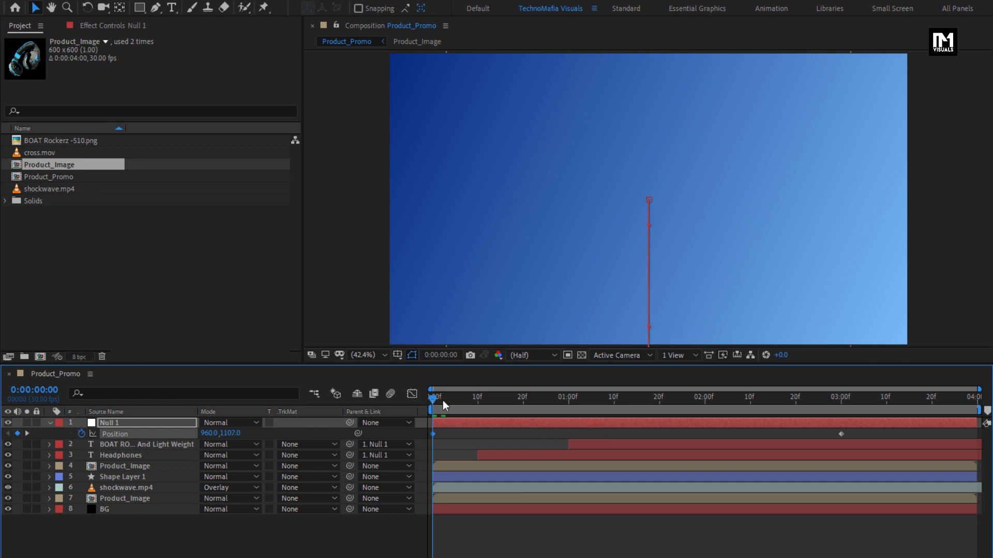
drag(466, 398, 846, 397)
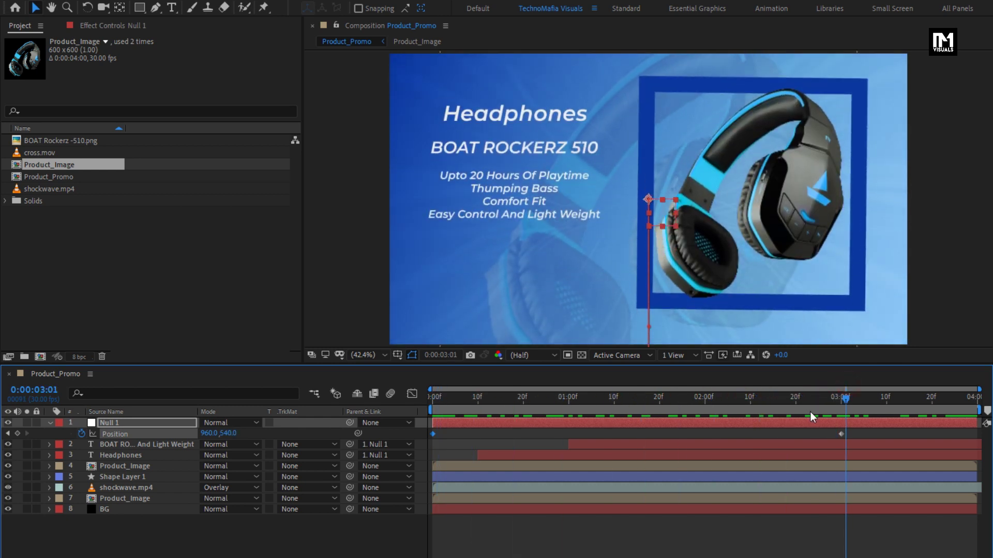
Apply Easy Ease to both Position keyframes of the null and preview the eased movement.
drag(858, 433, 432, 436)
right_click(433, 409)
mouse_move(549, 520)
click(613, 437)
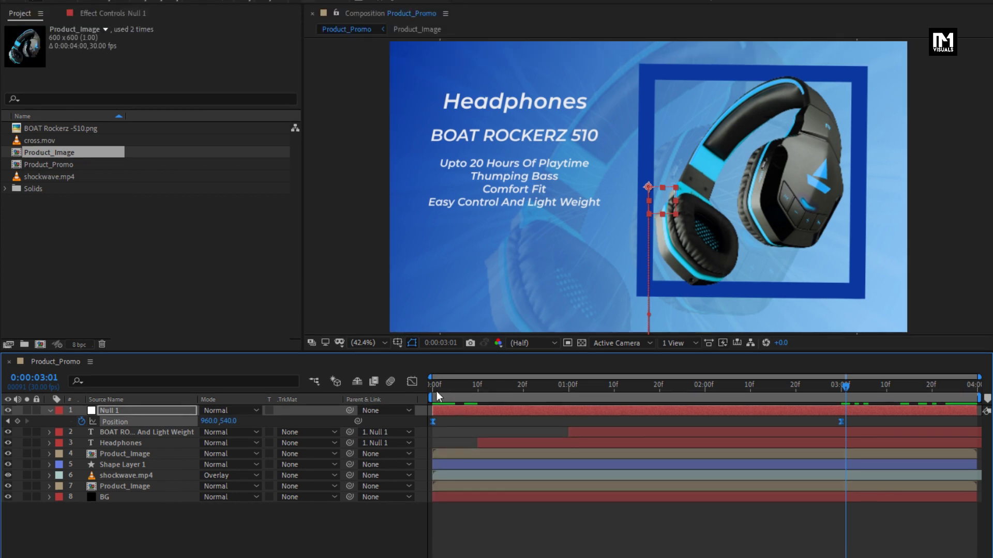
click(439, 323)
drag(440, 399, 841, 399)
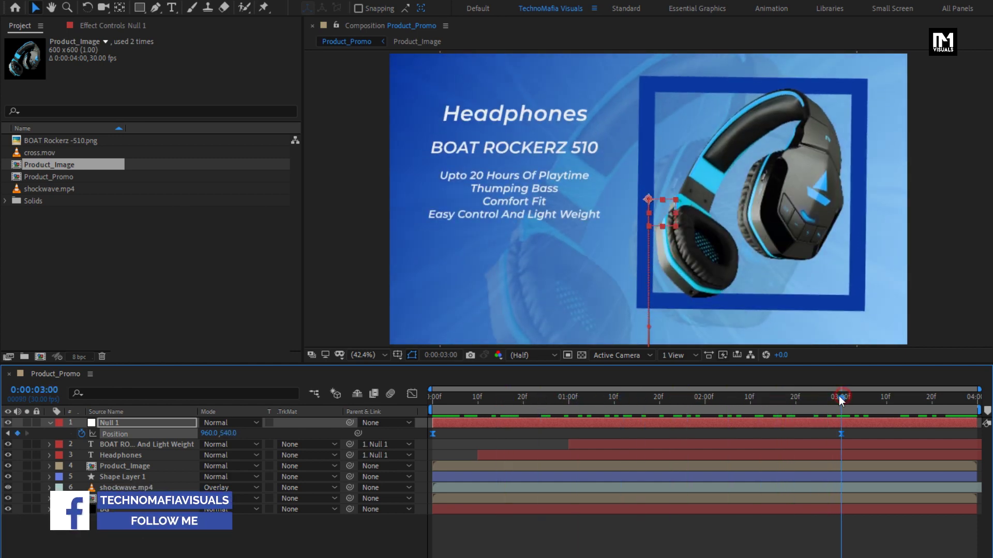
Add a text layer reading "$21.99" below the feature lines at 0:00:03:08.
click(50, 423)
click(133, 536)
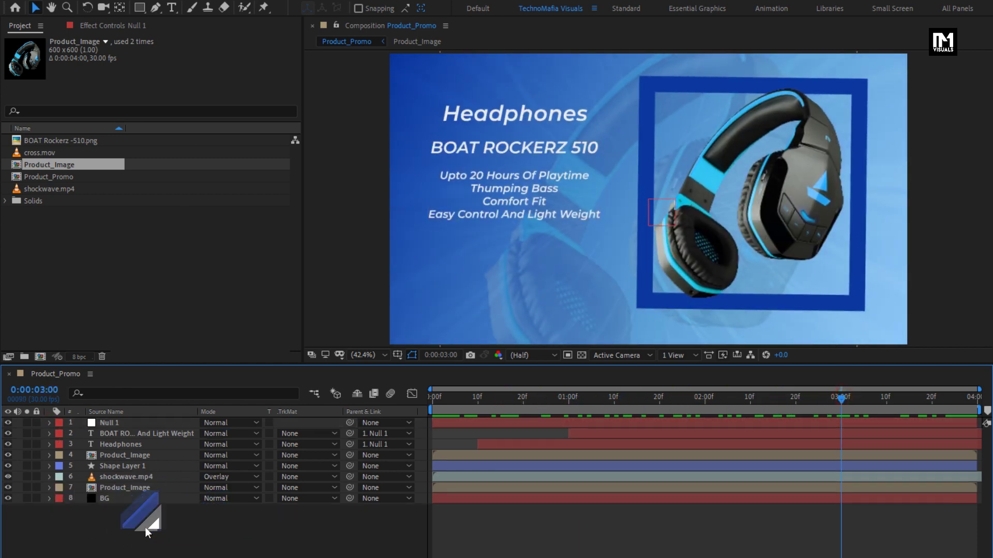
drag(855, 397, 879, 399)
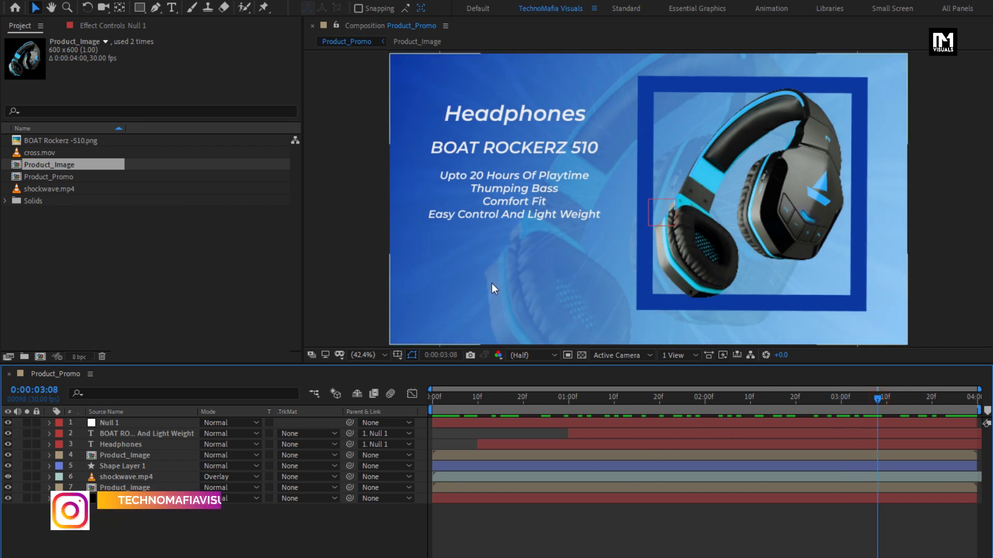
click(171, 8)
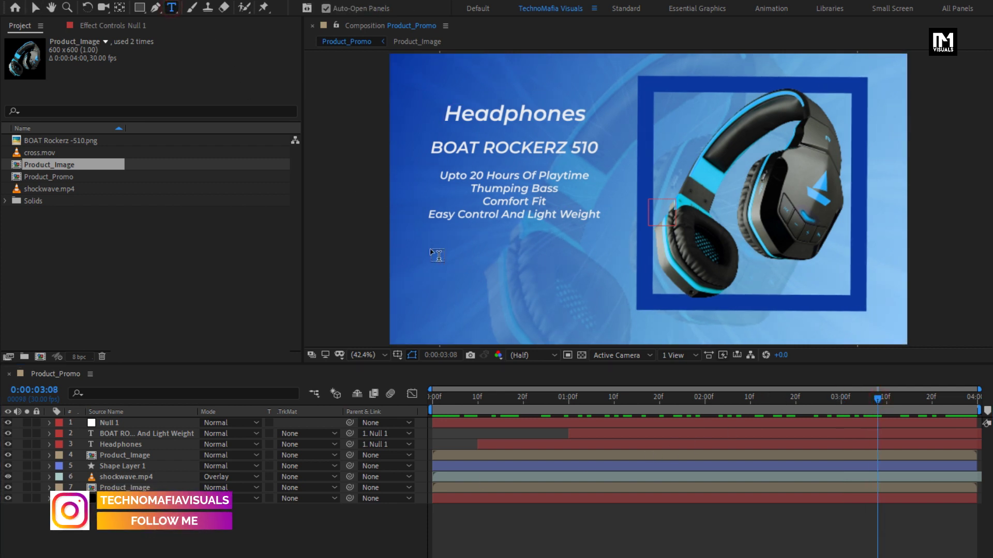
click(482, 257)
text($)
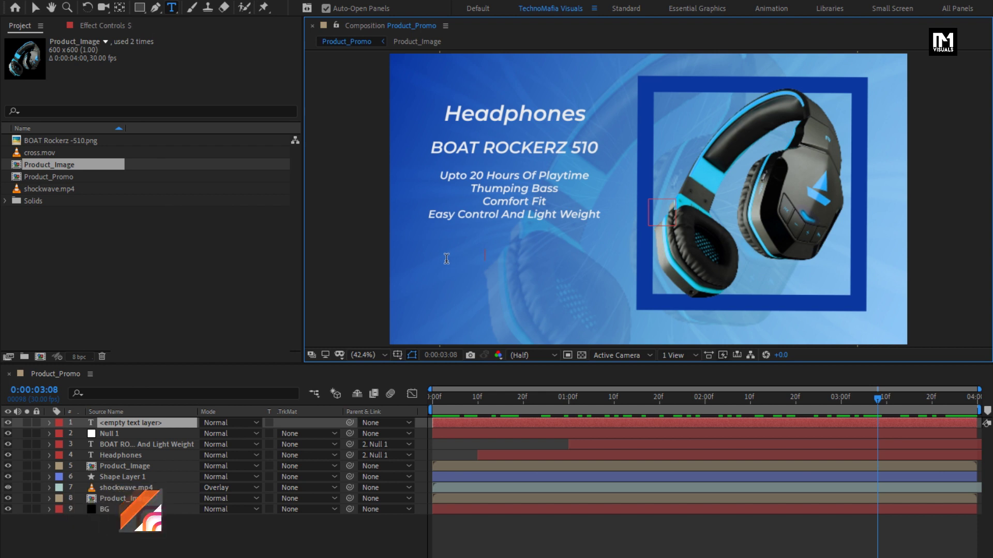
text(21.99)
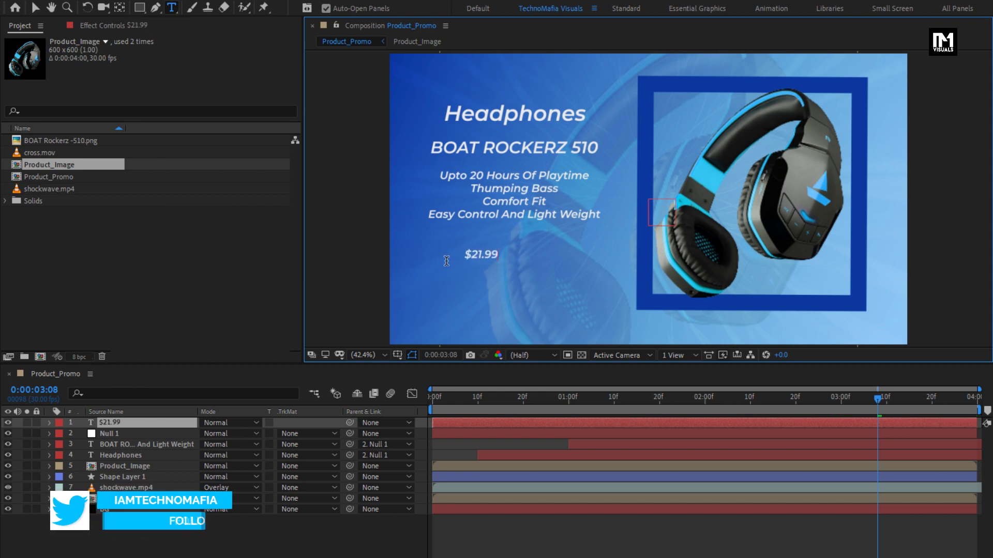
key(KP_Enter)
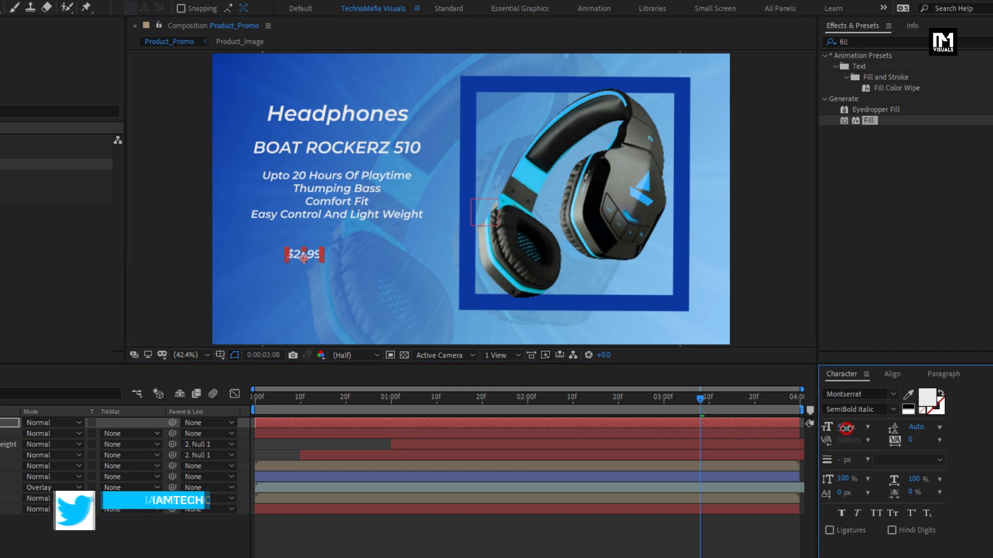
Enlarge the $21.99 text to 91 px and centre it roughly beneath the feature lines.
drag(846, 428, 873, 428)
click(291, 254)
drag(291, 254, 316, 257)
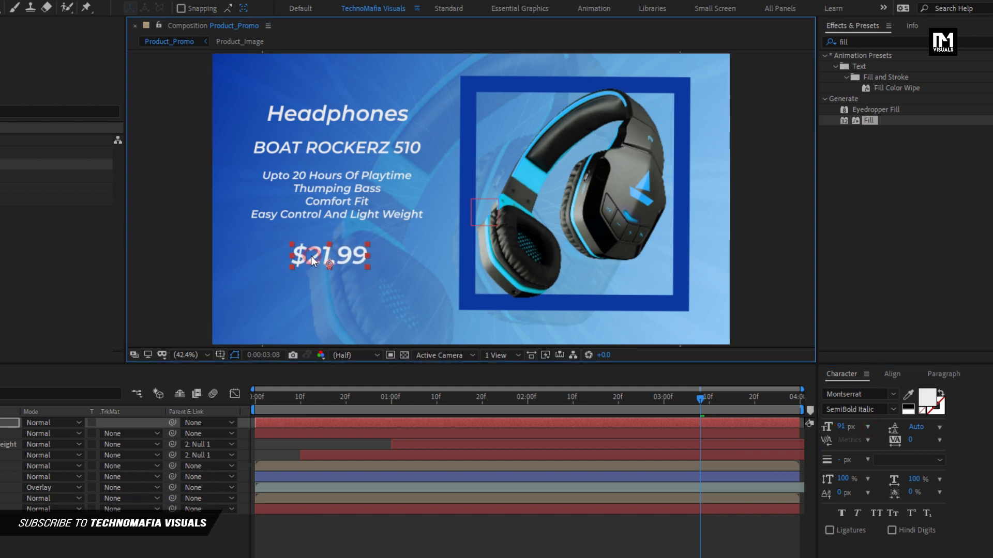
Change the $21.99 text to a heavier italic style of the Montserrat font.
click(892, 408)
click(846, 373)
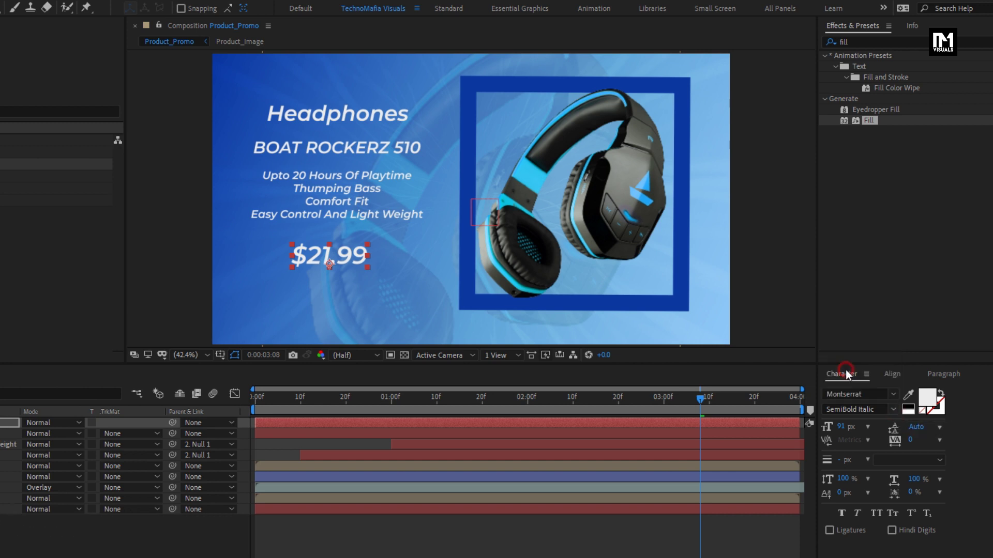
key(Down)
key(Down)
Apply the Fill effect to the $21.99 text and sample its colour from the dark blue frame.
drag(765, 151, 328, 275)
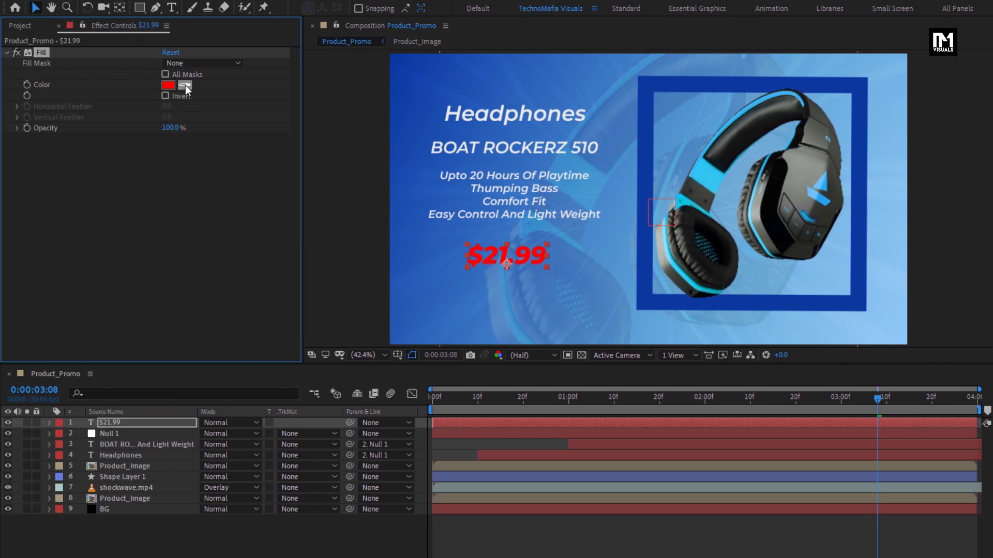
click(121, 85)
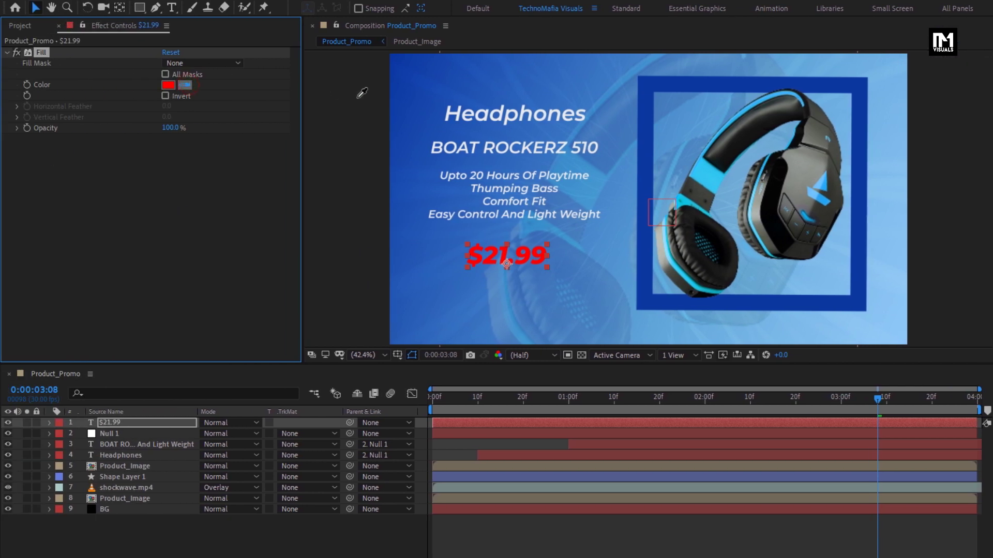
click(399, 72)
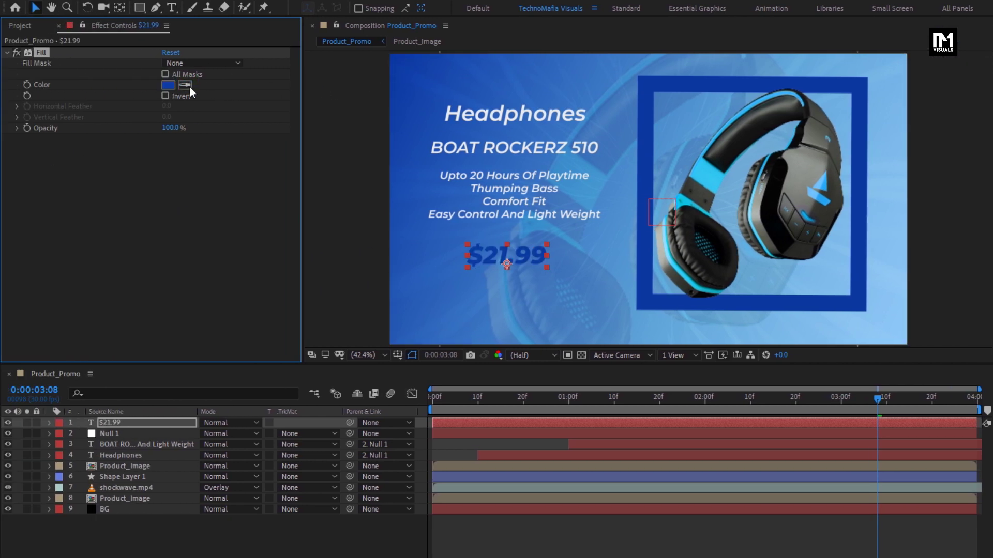
Change the Fill colour of the $21.99 text to golden yellow F8CB18.
click(168, 85)
drag(399, 236, 401, 204)
drag(370, 155, 273, 151)
mouse_move(300, 228)
mouse_down()
mouse_move(308, 194)
mouse_move(305, 311)
mouse_move(304, 299)
mouse_up()
drag(249, 225, 277, 169)
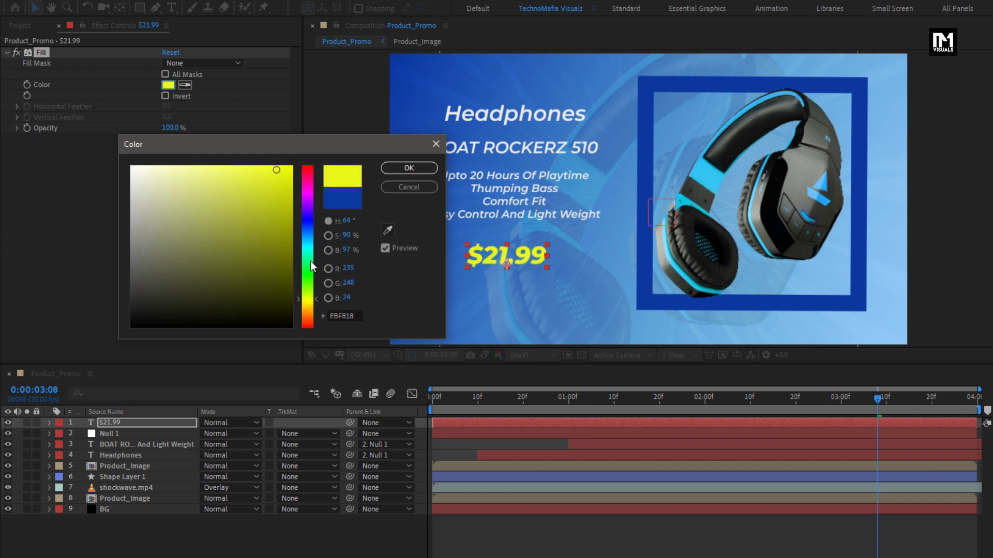
click(304, 306)
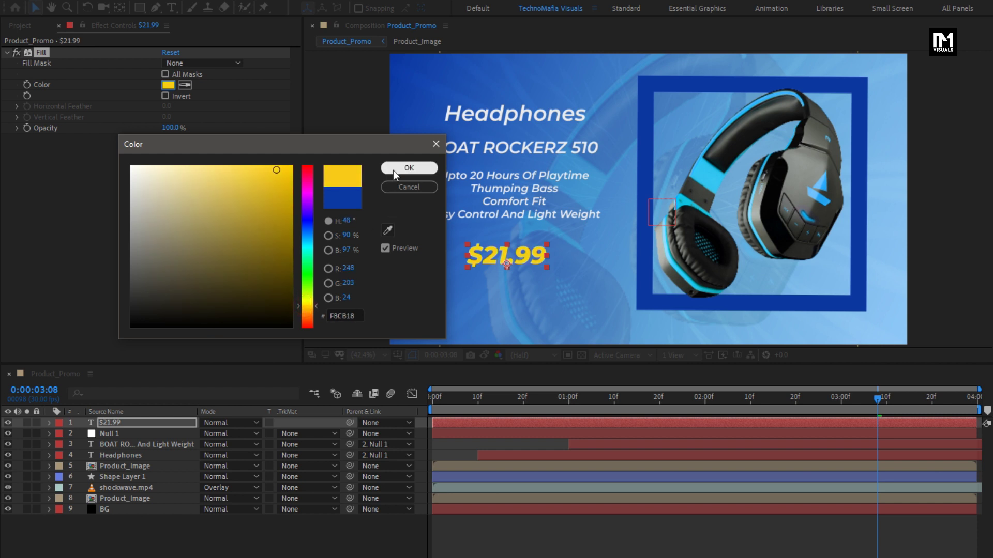
click(392, 168)
Keyframe the $21.99 layer's Opacity from 0% at 0:00:00:00 to 100% at 0:00:01:00.
key(t)
click(152, 420)
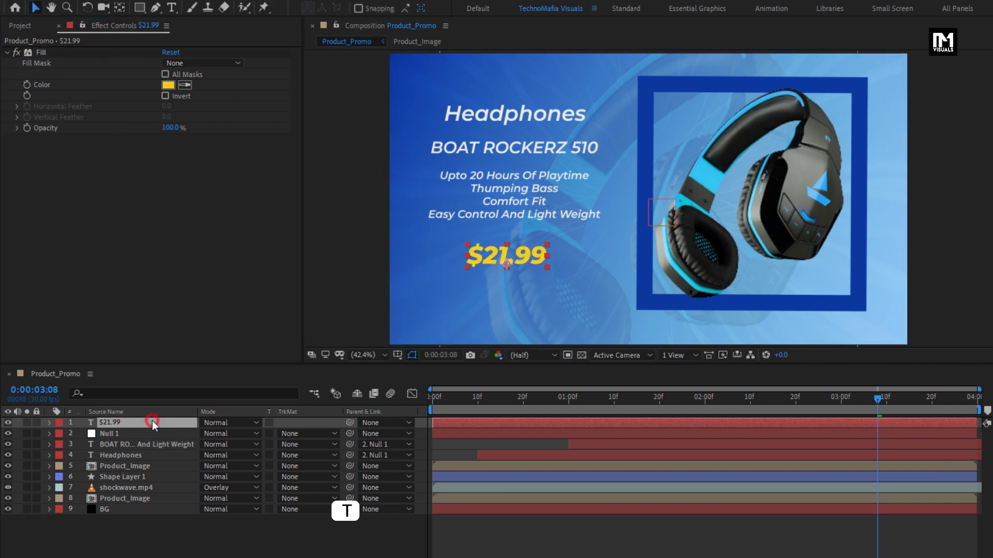
key(t)
click(430, 397)
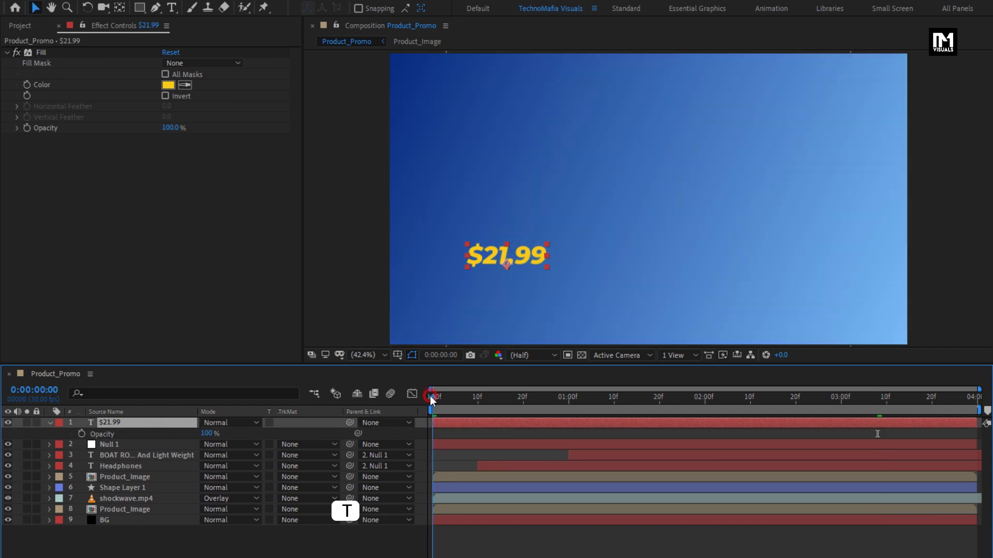
drag(548, 403, 568, 398)
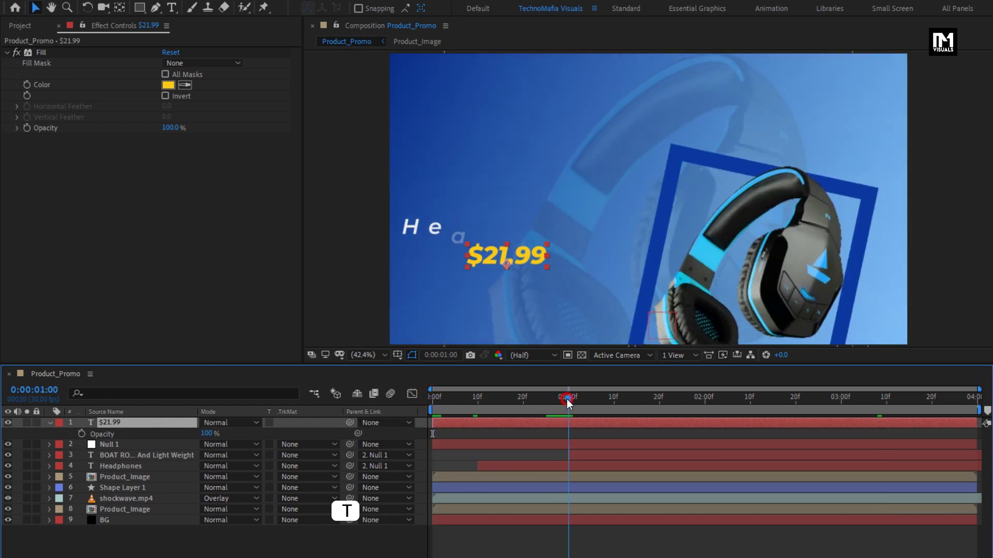
click(82, 434)
drag(434, 401, 416, 400)
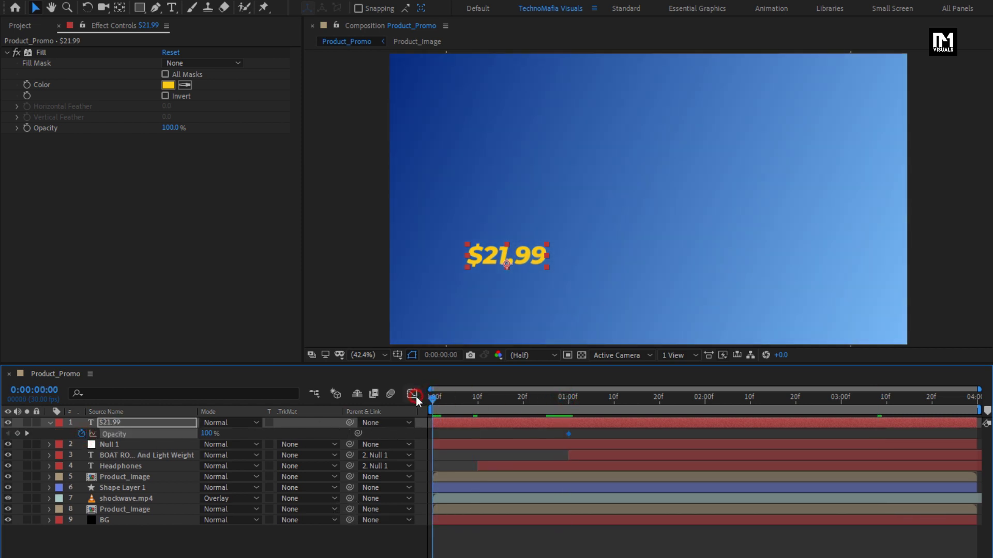
drag(208, 436, 138, 436)
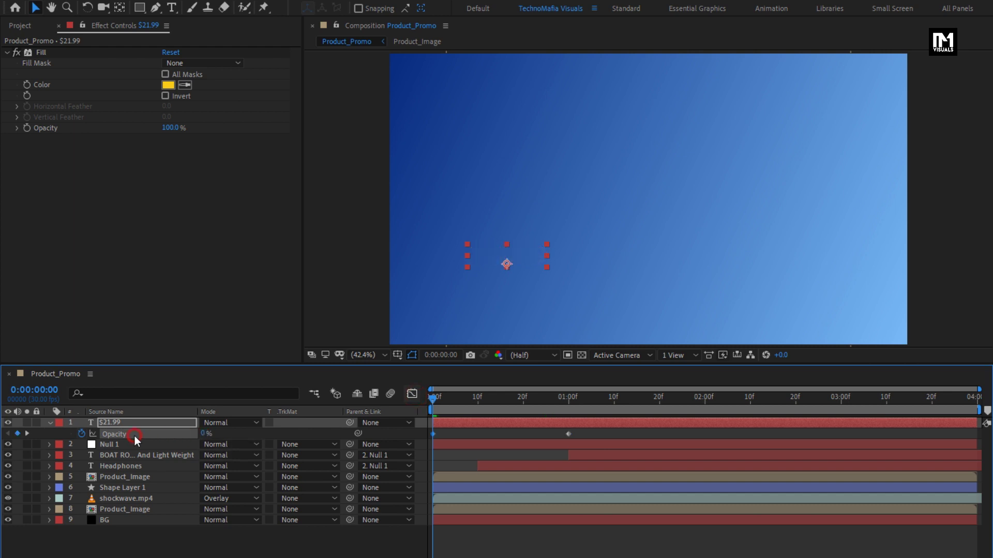
drag(427, 408, 759, 404)
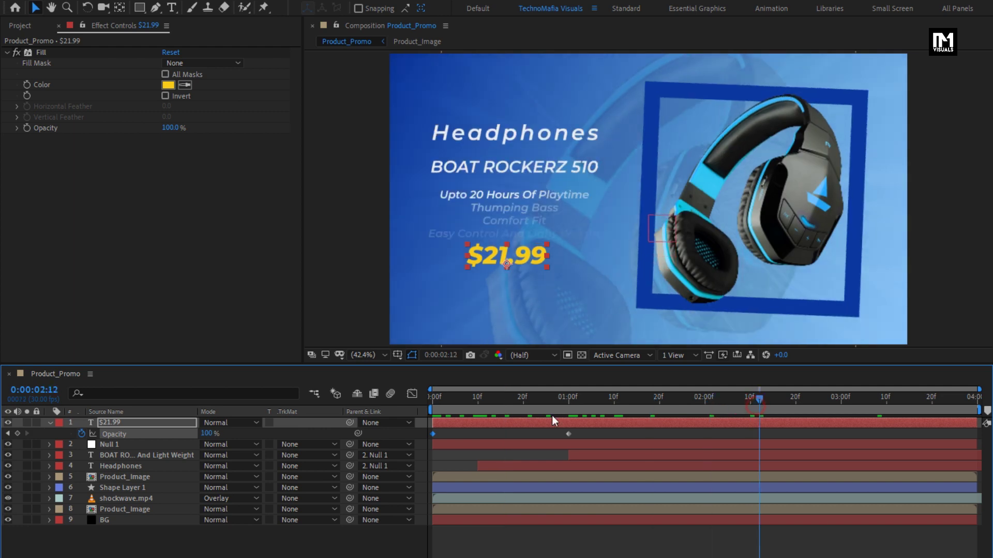
Shift the $21.99 layer in time so it starts at 0:00:02:10, and preview its fade-in.
click(111, 423)
click(49, 423)
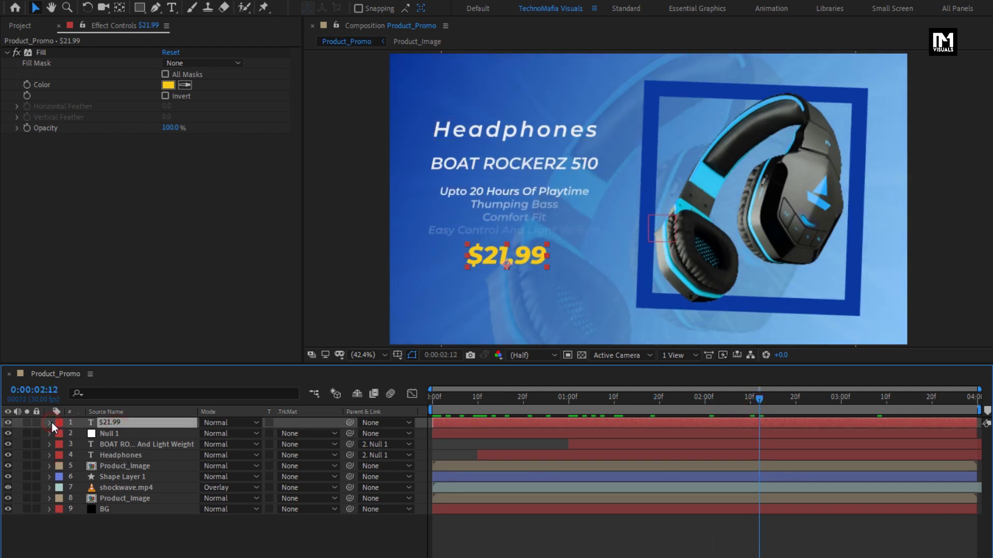
mouse_move(689, 400)
mouse_down()
mouse_move(670, 400)
mouse_move(705, 400)
mouse_up()
drag(449, 425, 737, 406)
key(space)
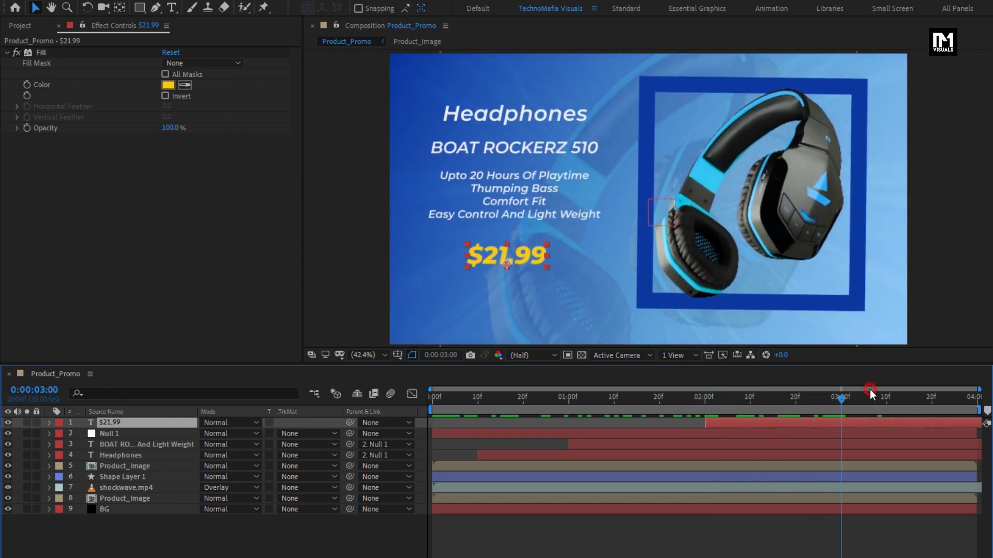
click(753, 404)
key([)
drag(754, 401, 886, 400)
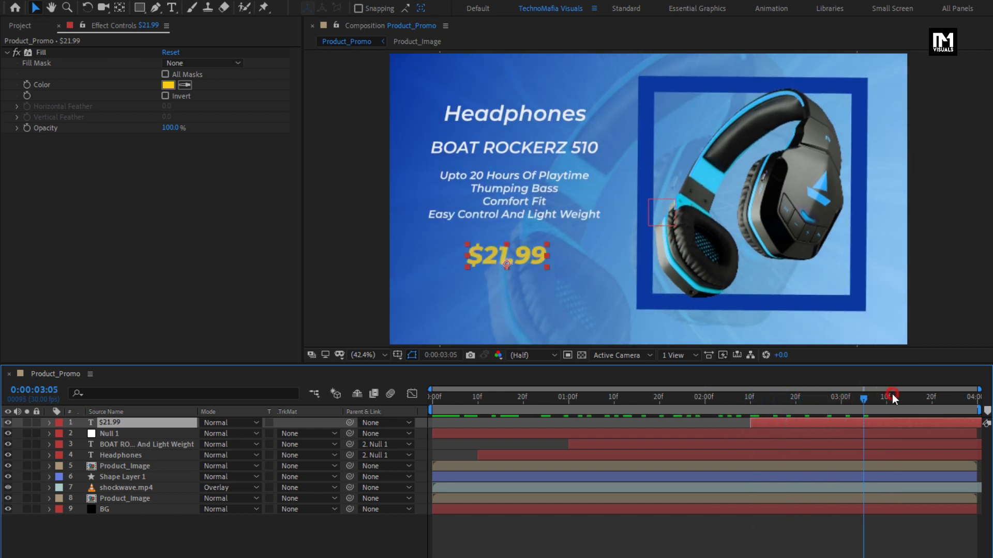
drag(817, 402, 891, 402)
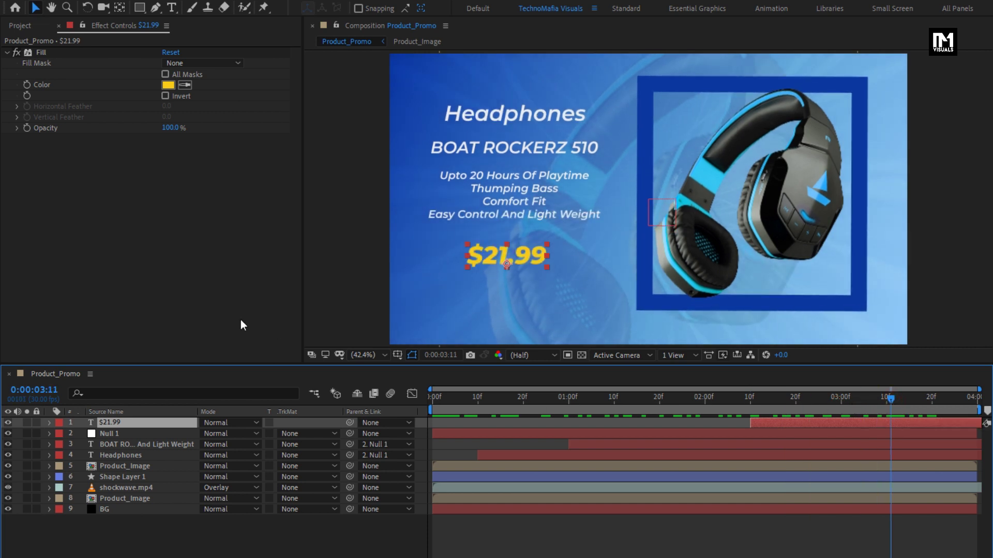
Add a text layer reading "Discount Sale" at 0:00:03:11 and centre it below the price.
click(171, 8)
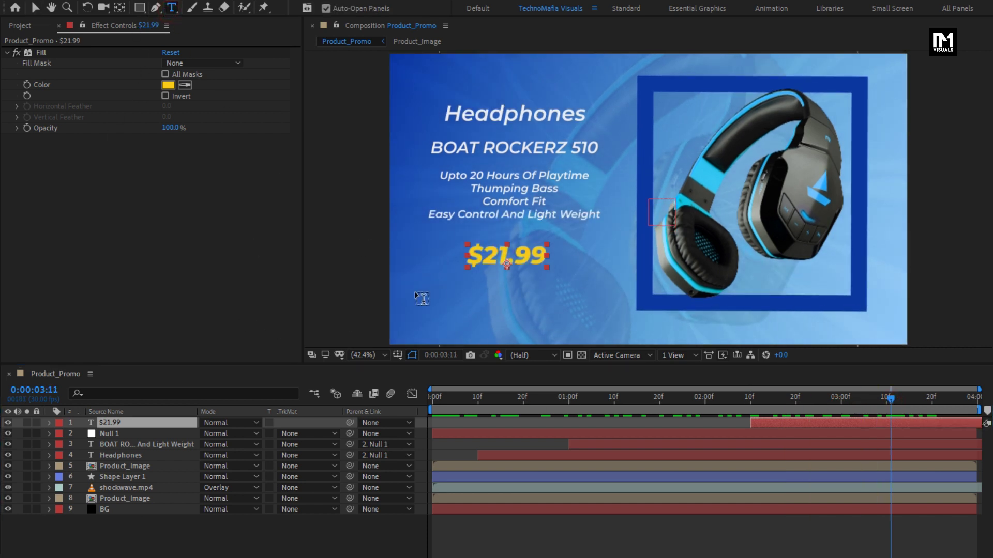
click(439, 293)
text(Disco)
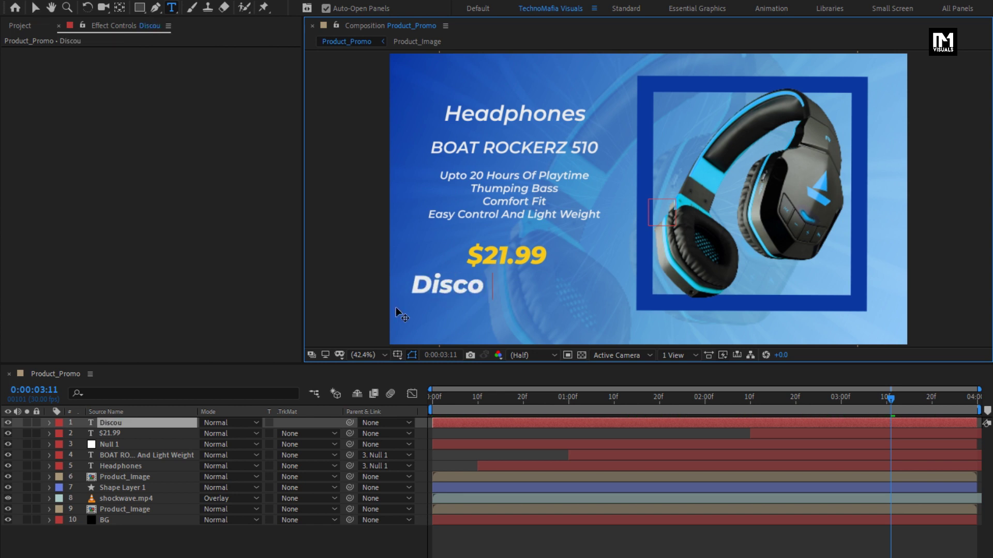
text(unt Sale)
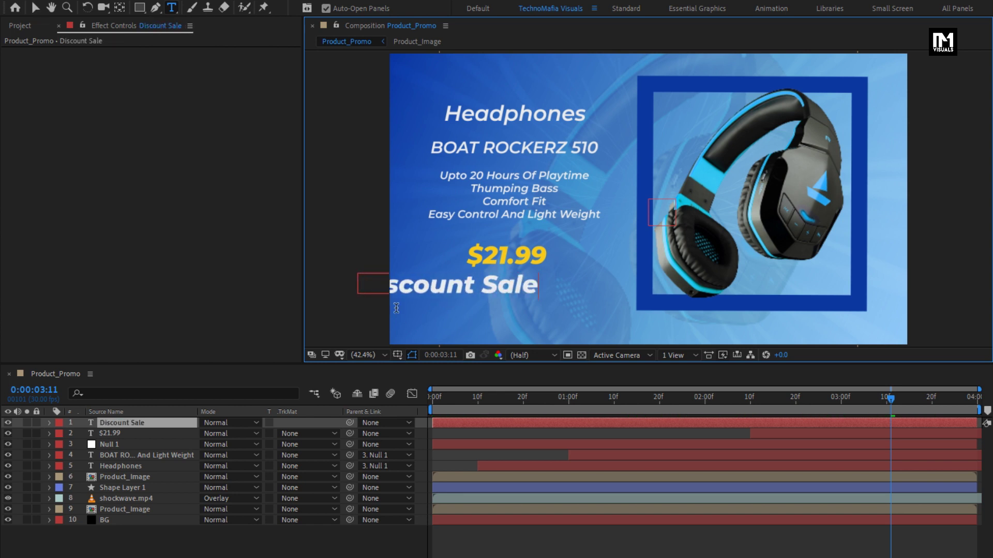
key(Escape)
key(v)
drag(432, 291, 471, 290)
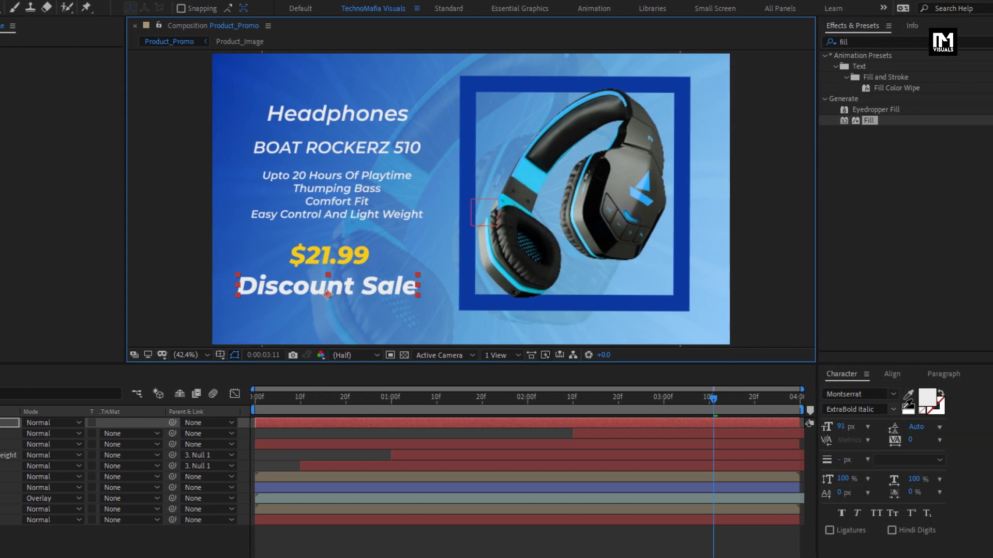
Set the Discount Sale text to All Caps at 58 px and nudge it up towards the price.
click(878, 510)
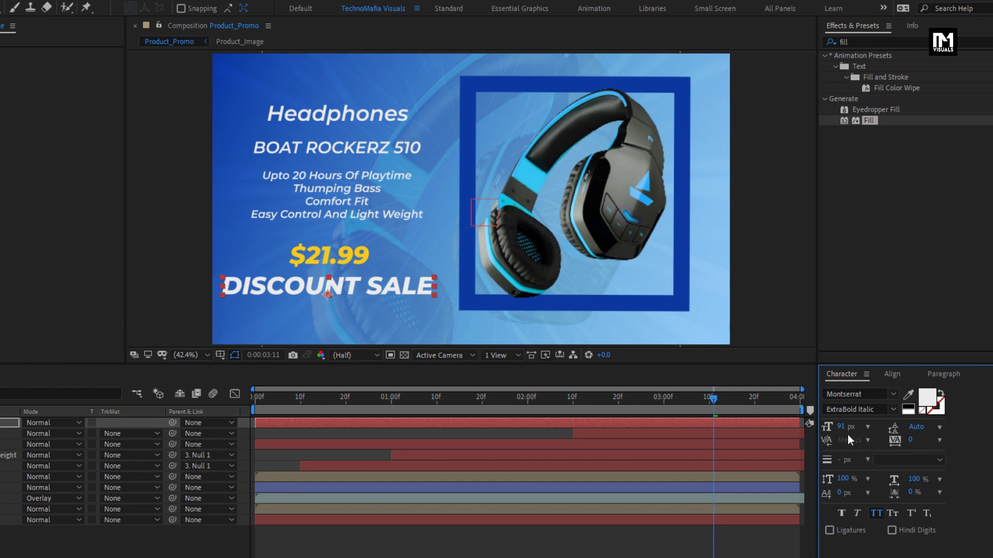
drag(839, 429, 820, 434)
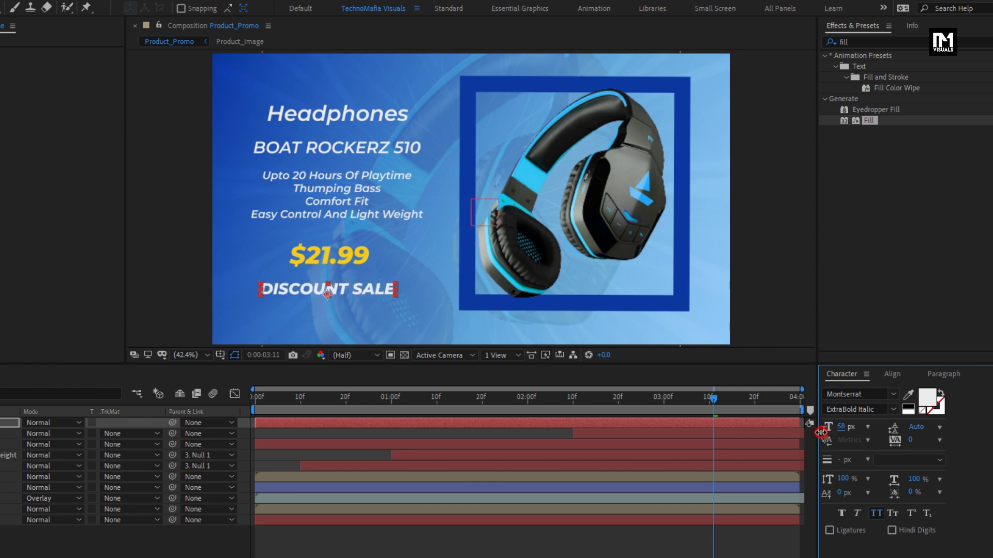
drag(307, 293, 308, 289)
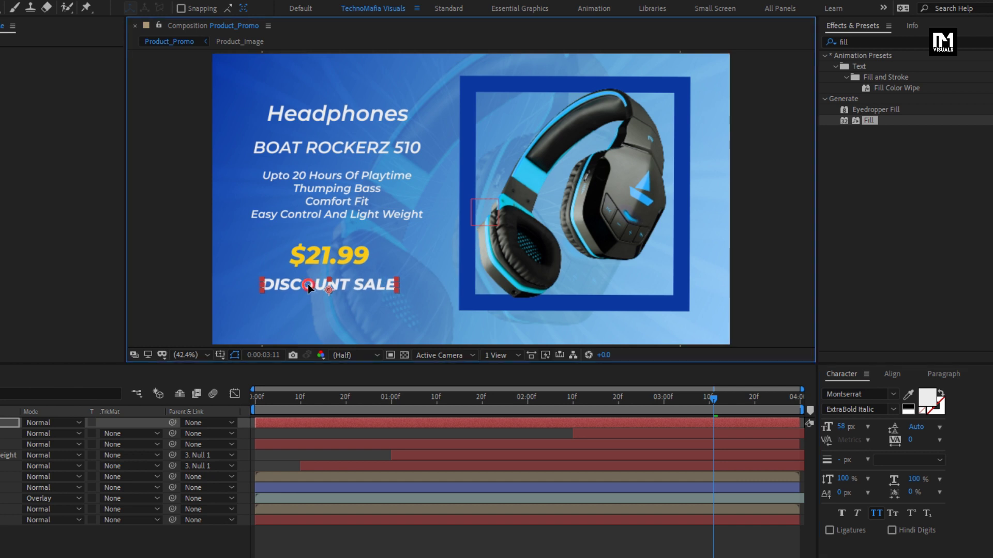
key(ctrl+t)
click(398, 287)
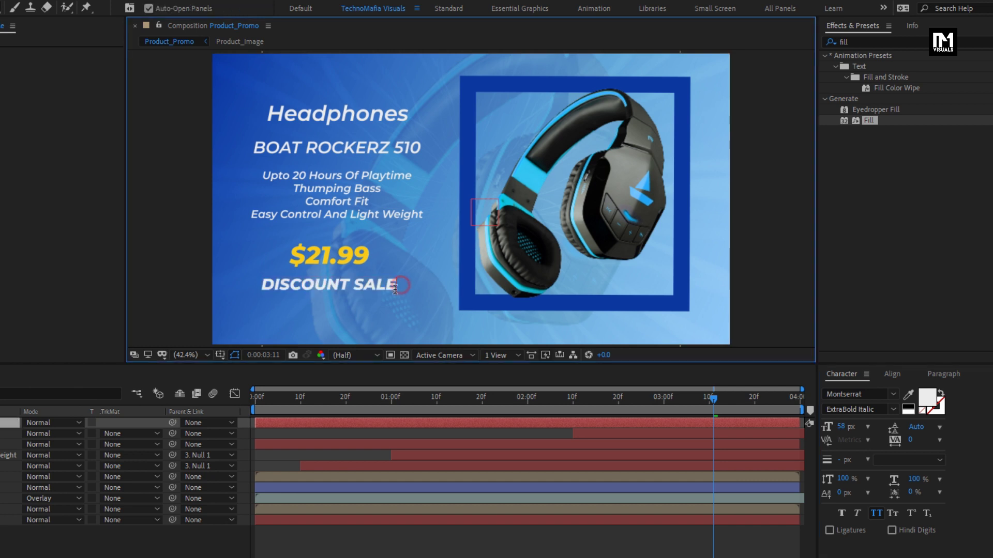
text(ONwww.websitename.com)
key(KP_Enter)
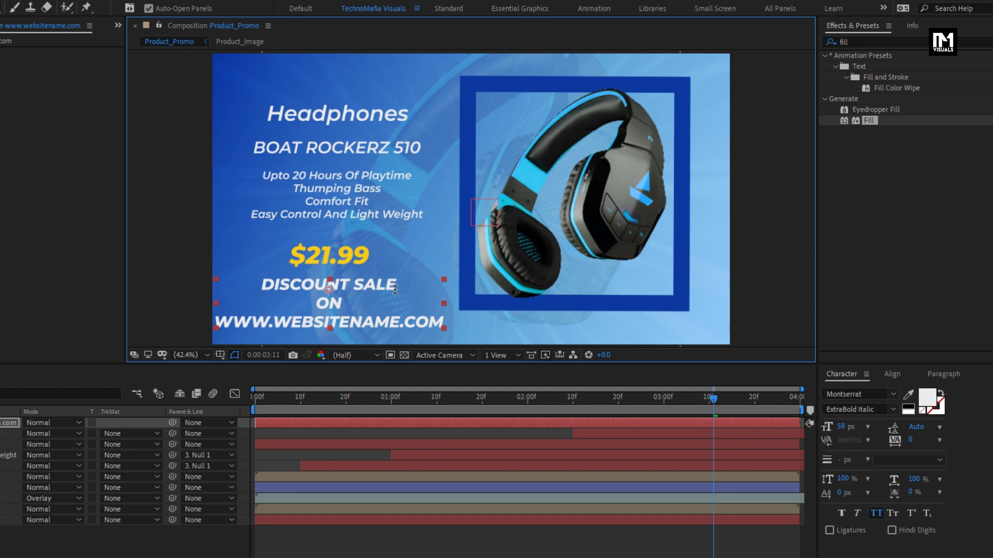
Reduce the three-line discount text to 48 px and centre it just below the price.
key(v)
drag(832, 430, 833, 428)
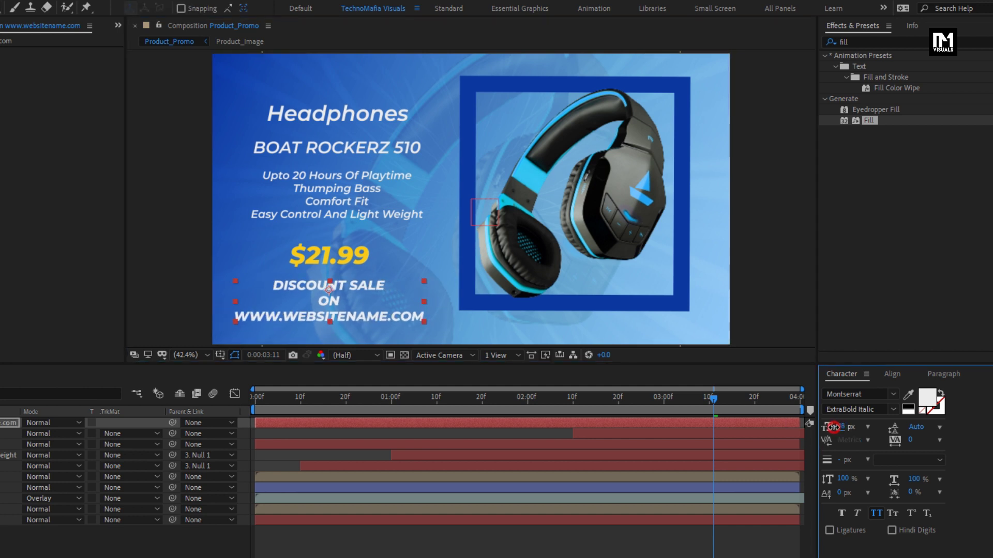
click(312, 319)
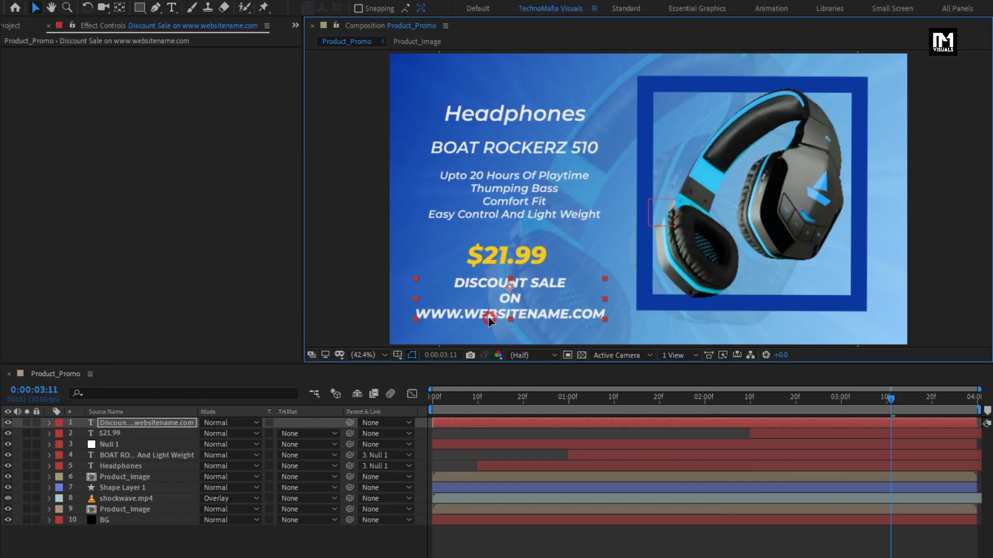
drag(489, 317, 488, 318)
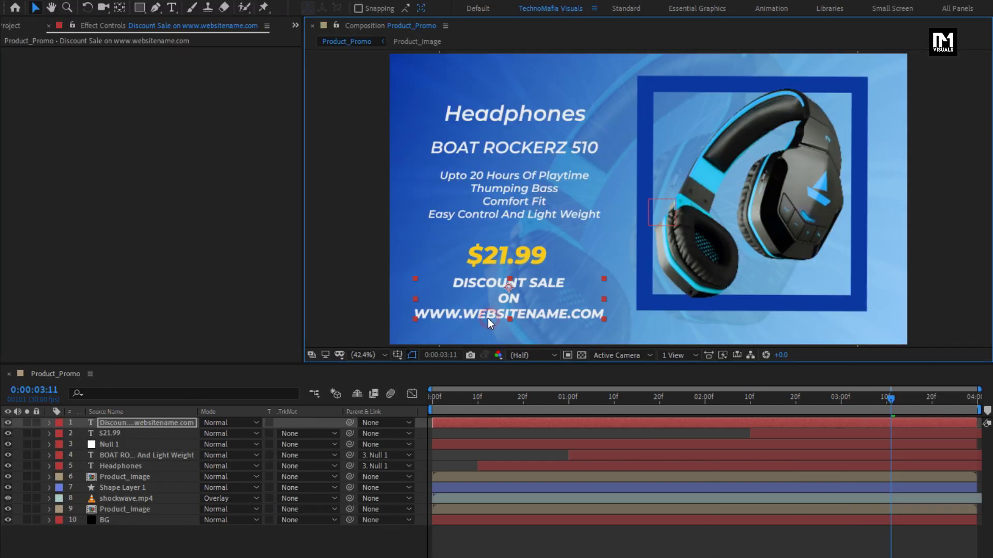
Keyframe the discount text layer's Opacity from 0% at 0:00:00:00 to 100% at 0:00:01:00.
click(173, 424)
key(t)
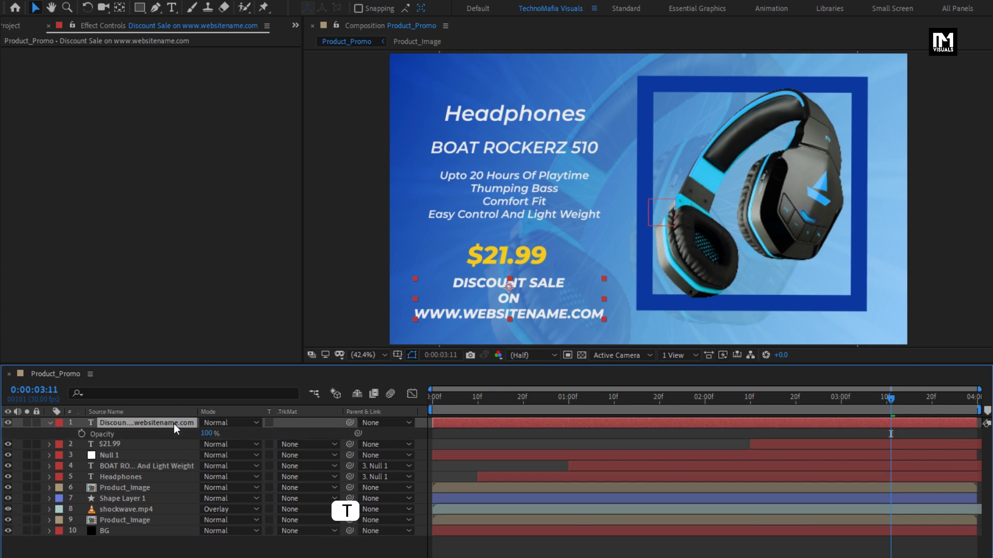
click(568, 399)
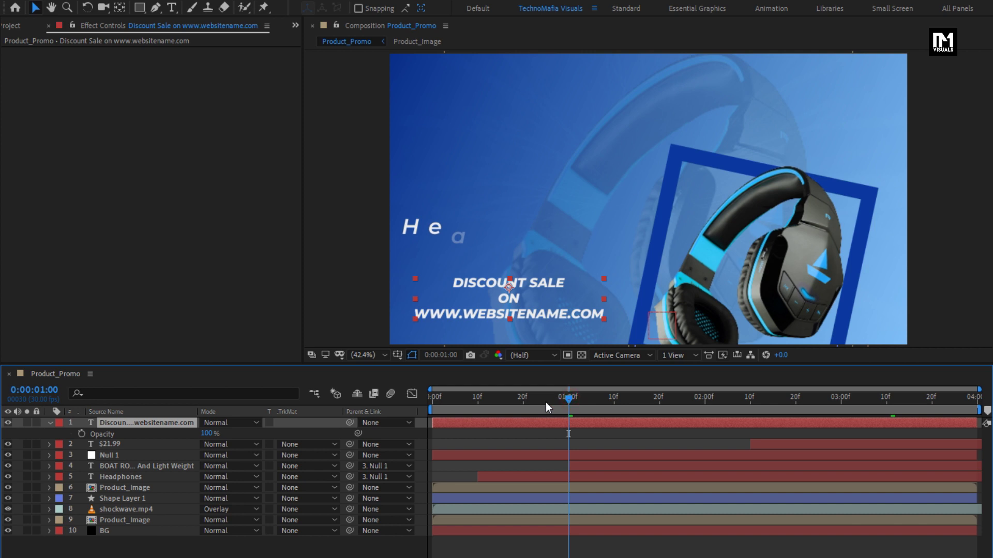
click(82, 435)
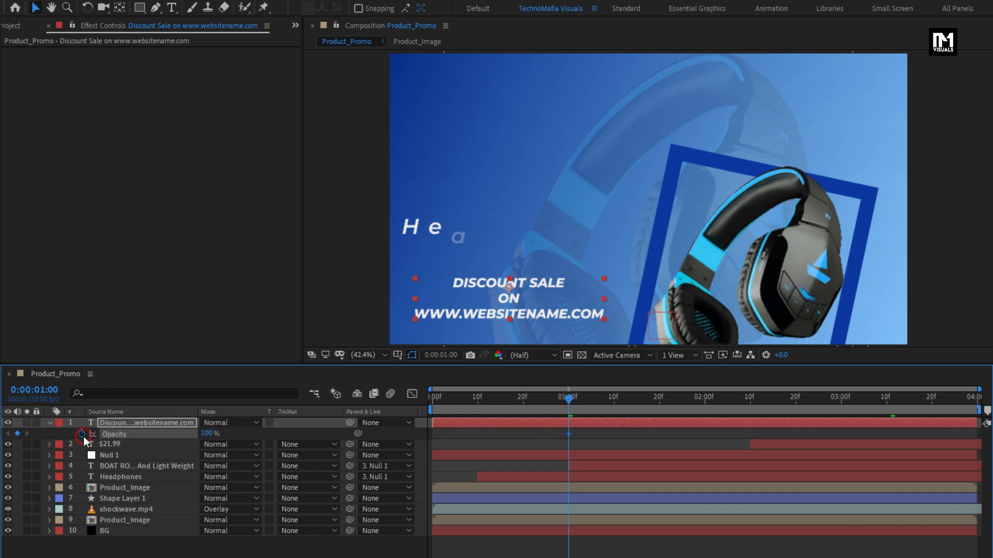
click(434, 408)
drag(195, 434, 150, 433)
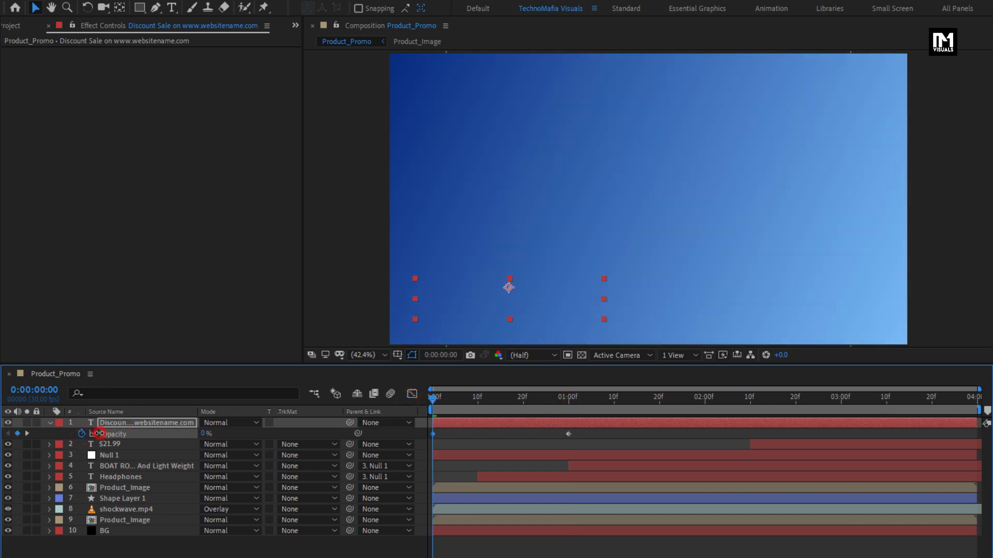
Shift the discount text layer to start at 0:00:02:20 and collapse its properties.
drag(434, 399, 801, 404)
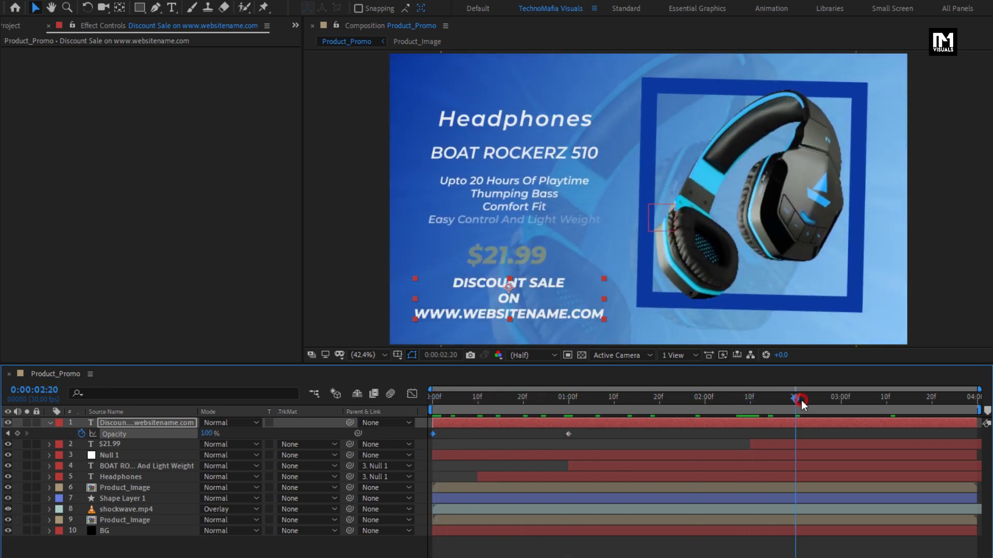
drag(479, 422, 922, 421)
click(51, 423)
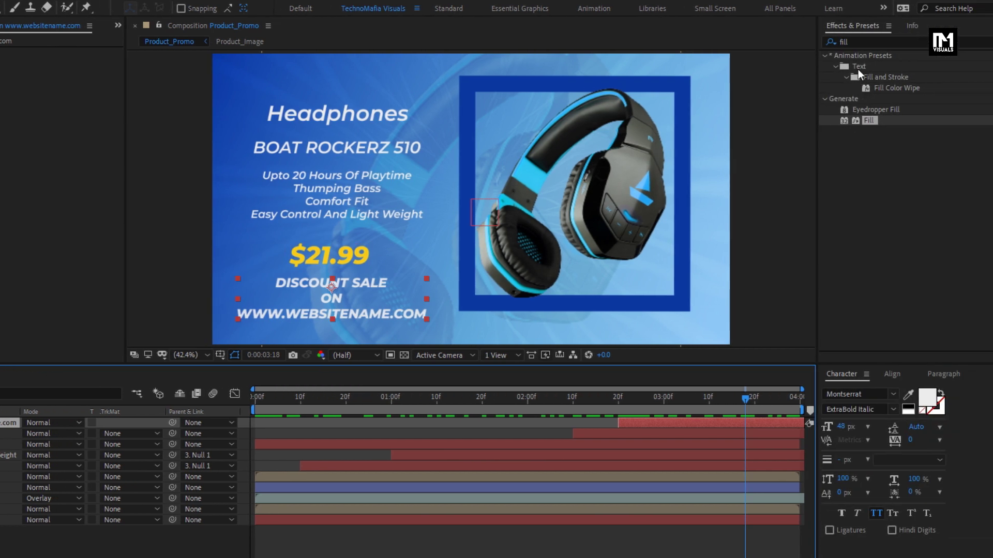
Find the Drop Shadow effect and apply it to the discount text layer.
click(854, 41)
text(drop)
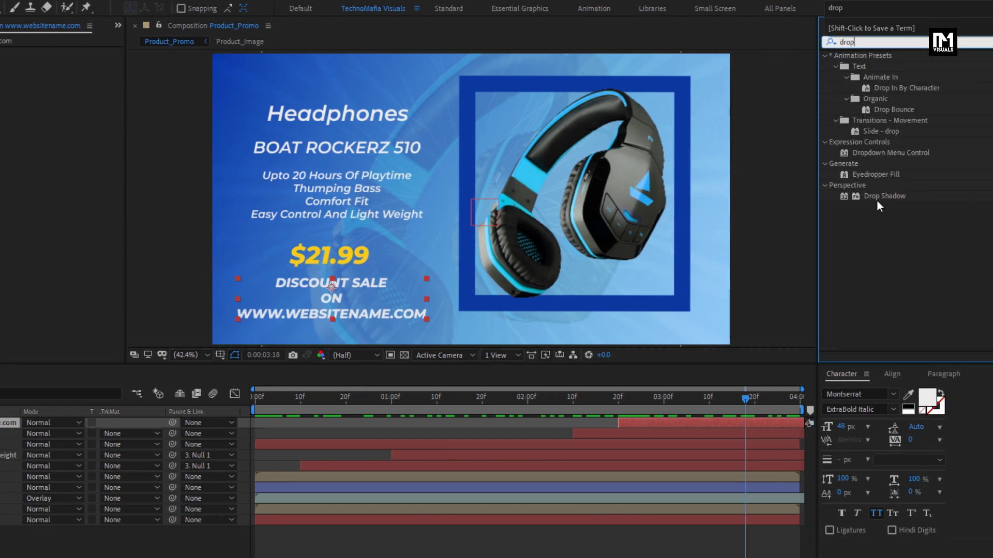
drag(877, 201, 342, 287)
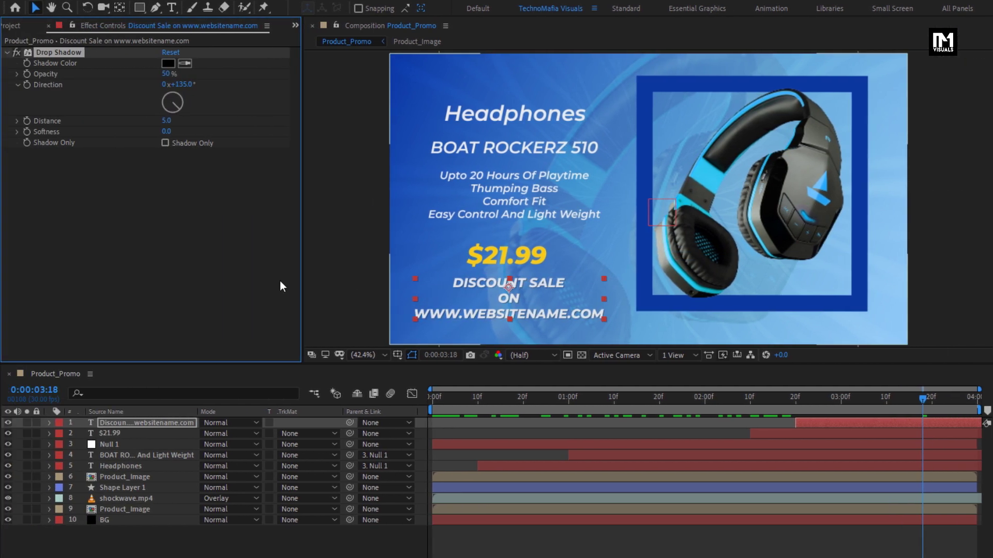
Set the discount text's Drop Shadow to a Softness of 50 and a Distance of 15.
click(166, 131)
text(50)
key(Return)
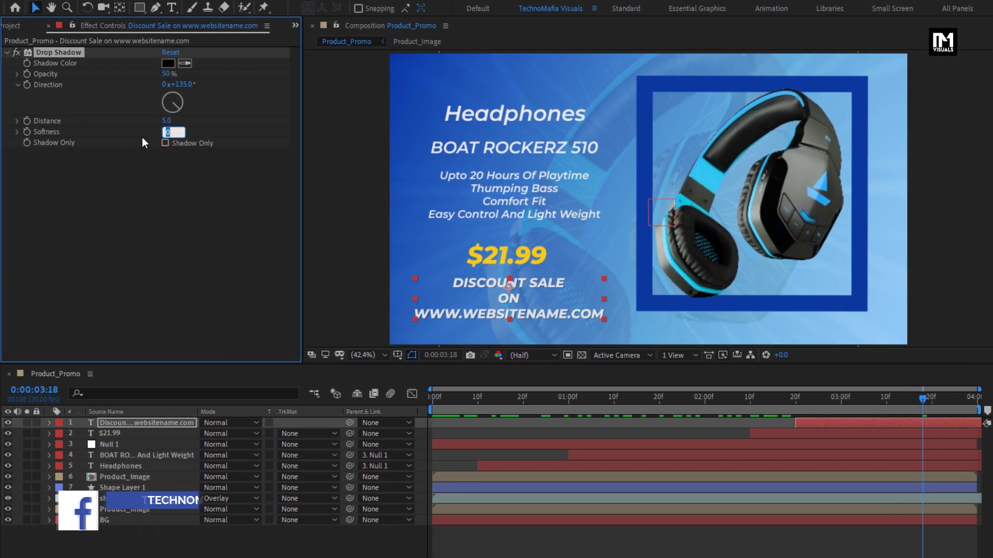
click(166, 120)
text(15)
key(Return)
Copy the Drop Shadow effect to the $21.99, BOAT ROCKERZ 510 features and Headphones text layers.
key(ctrl+c)
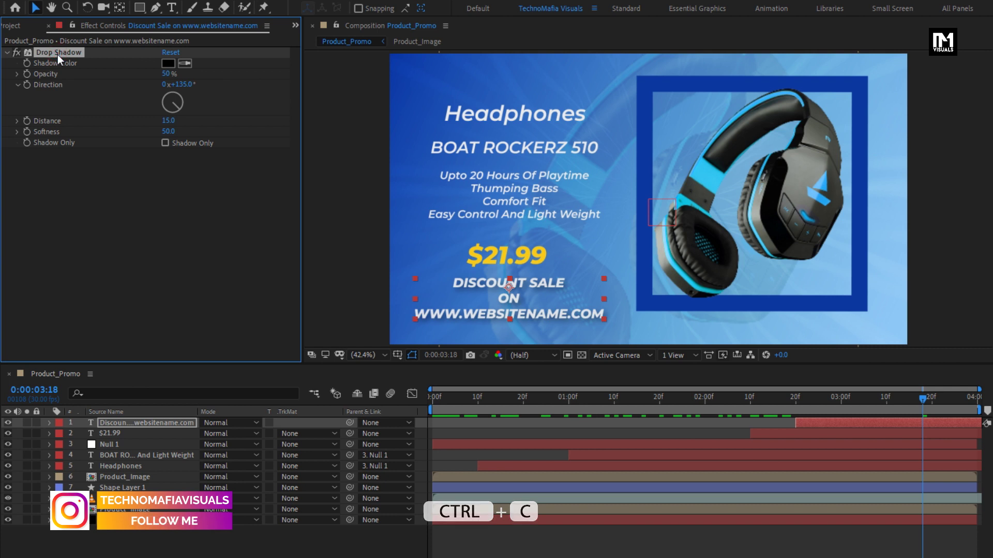
click(116, 433)
key(ctrl+v)
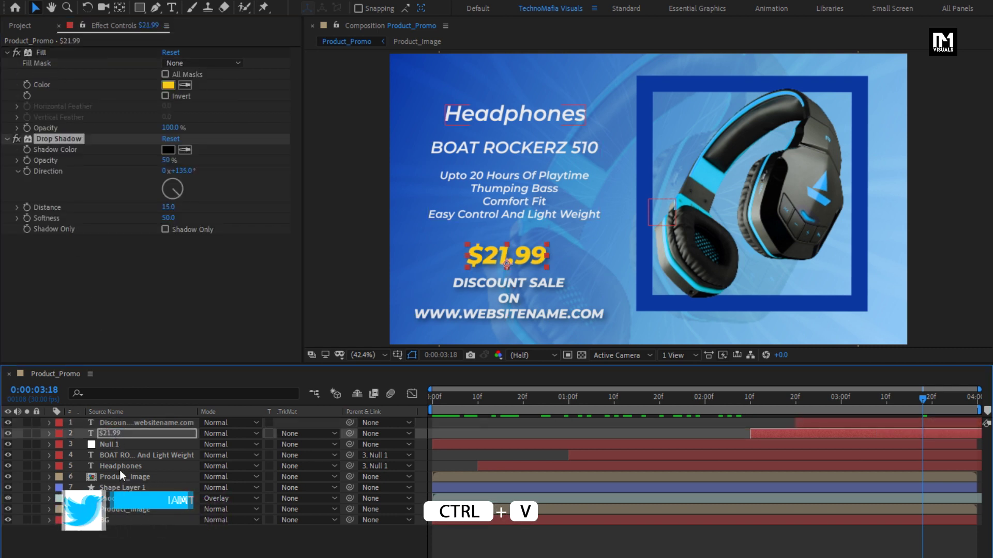
click(118, 456)
key(ctrl+v)
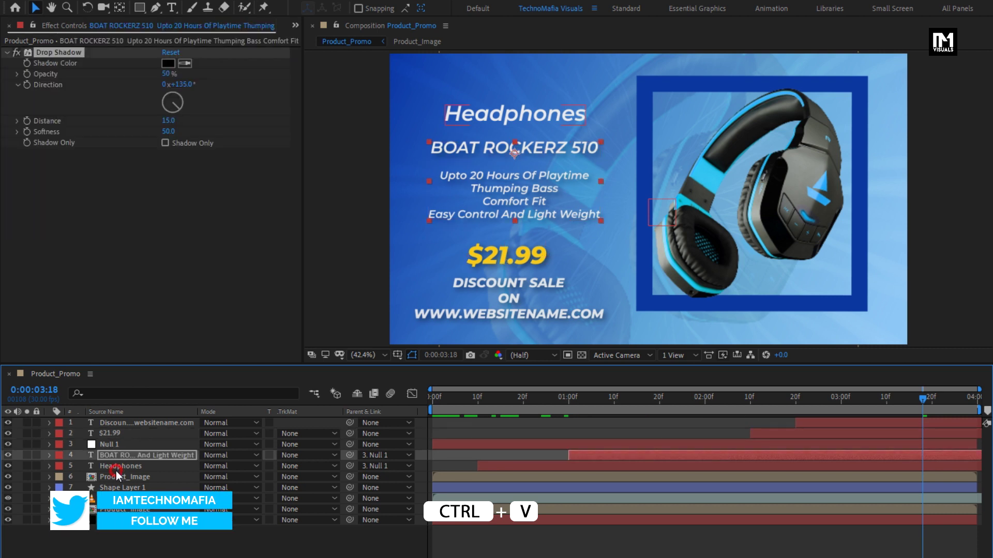
click(116, 470)
key(ctrl+v)
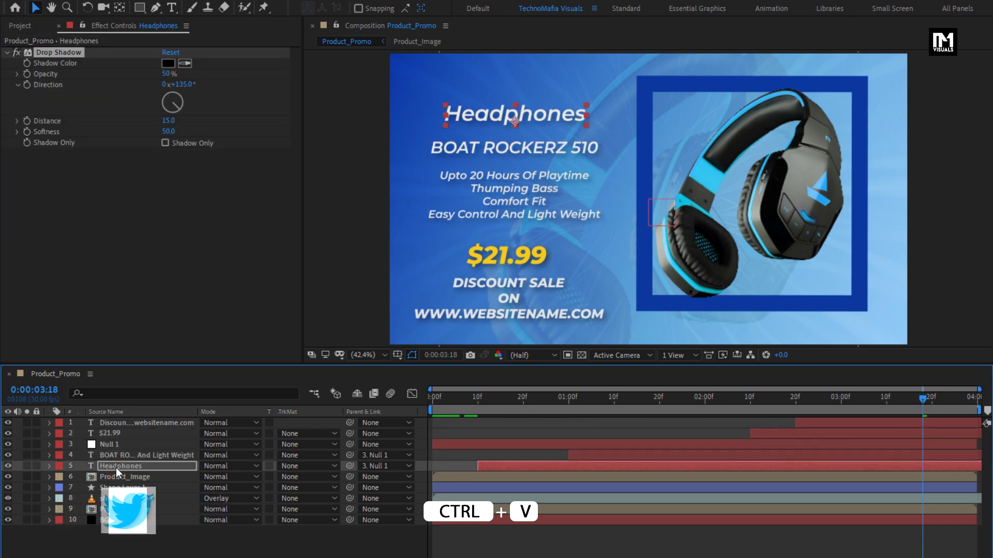
click(120, 531)
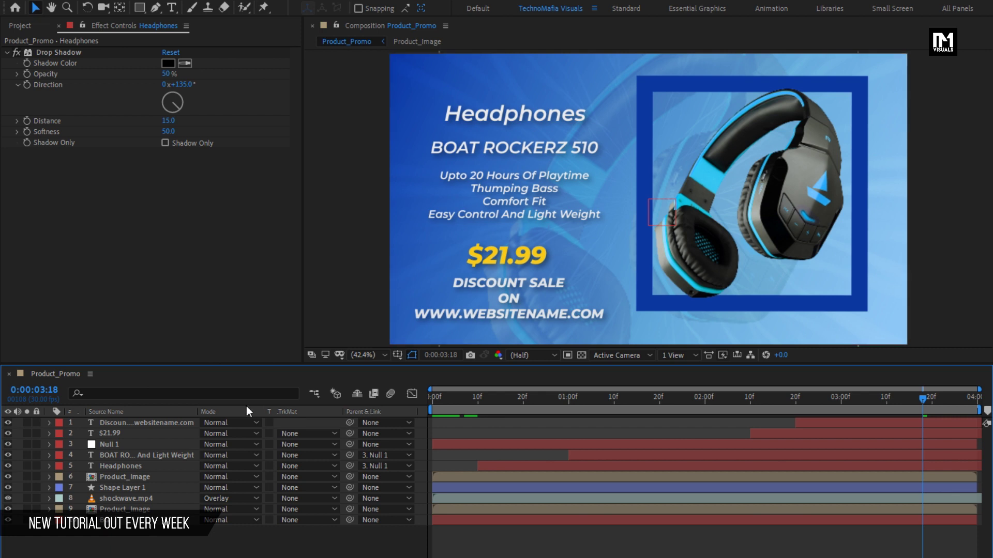
Move the Headphones title, features, price and discount text upward to rebalance their vertical spacing in the frame.
drag(514, 115, 496, 98)
click(495, 147)
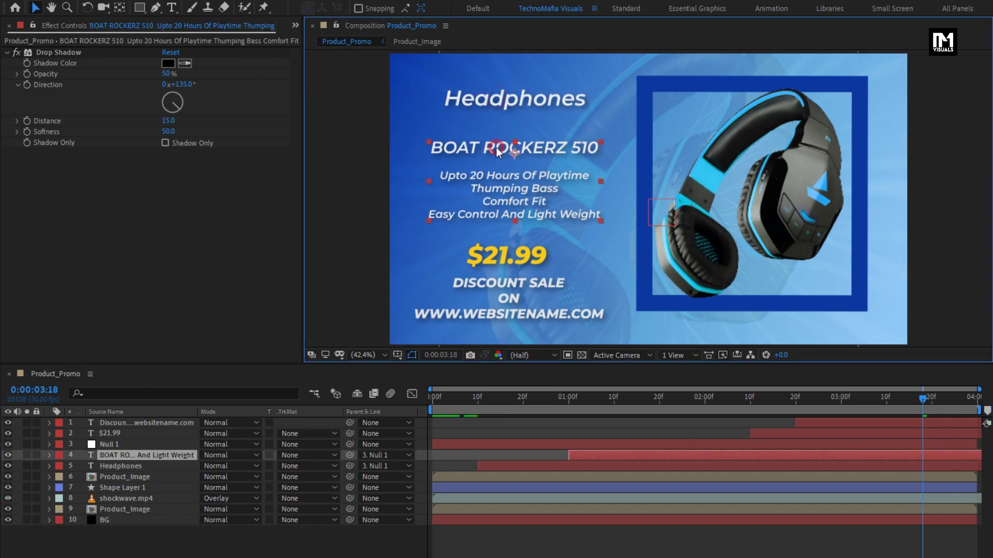
drag(495, 147, 489, 136)
drag(503, 256, 506, 240)
drag(488, 288, 496, 277)
drag(500, 243, 490, 237)
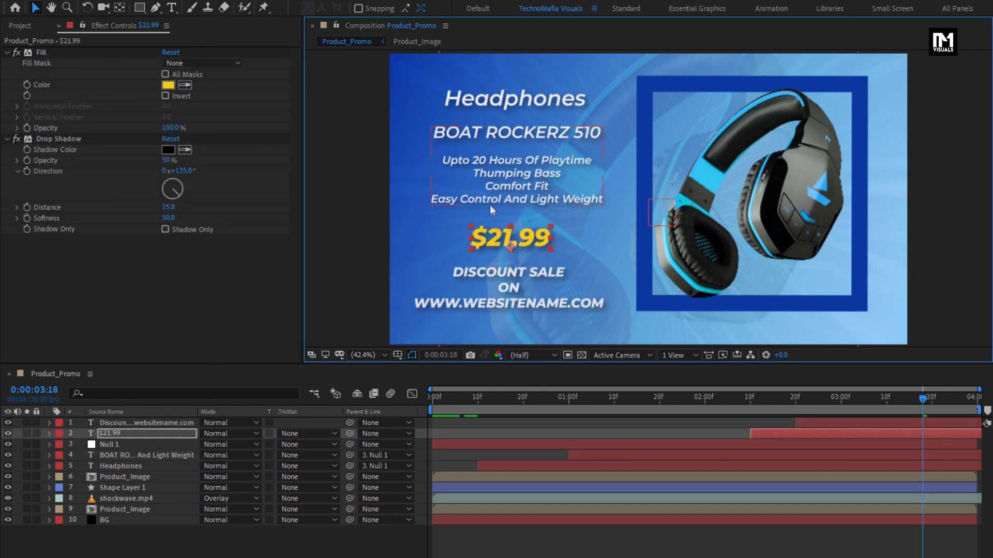
drag(507, 301, 507, 289)
click(257, 545)
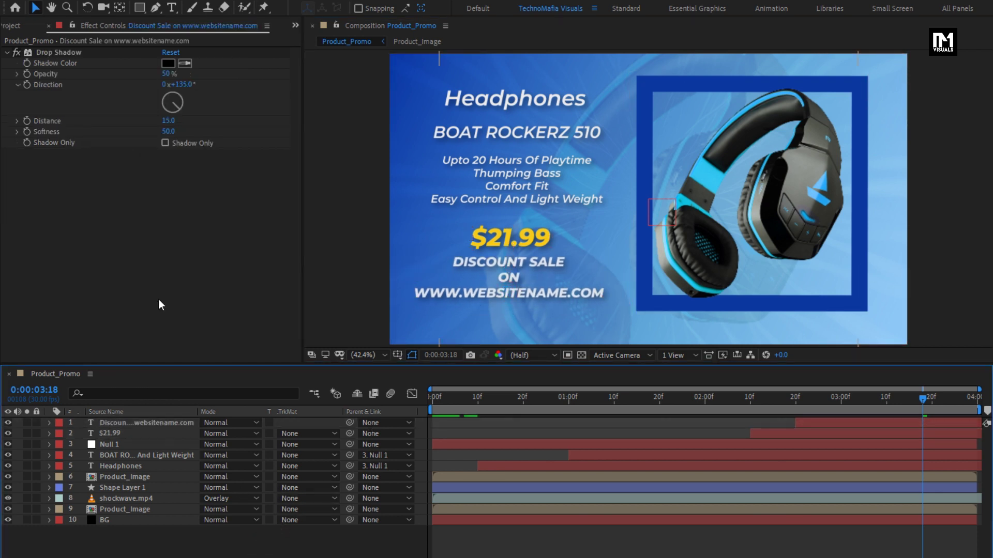
Create a new 1920 x 1080 px black solid named Particles in the Product_Promo composition.
click(10, 29)
drag(33, 151, 162, 551)
right_click(162, 550)
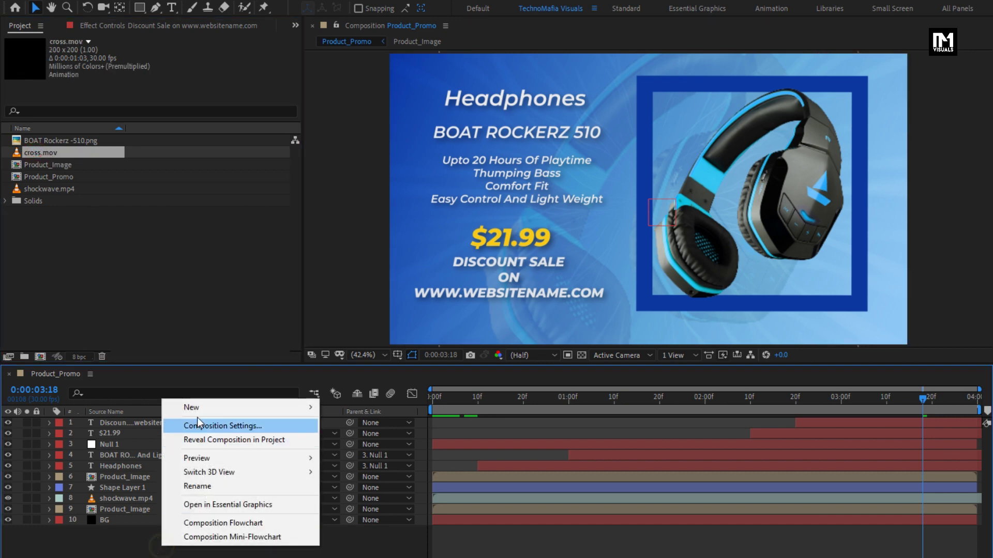
mouse_move(305, 408)
click(348, 440)
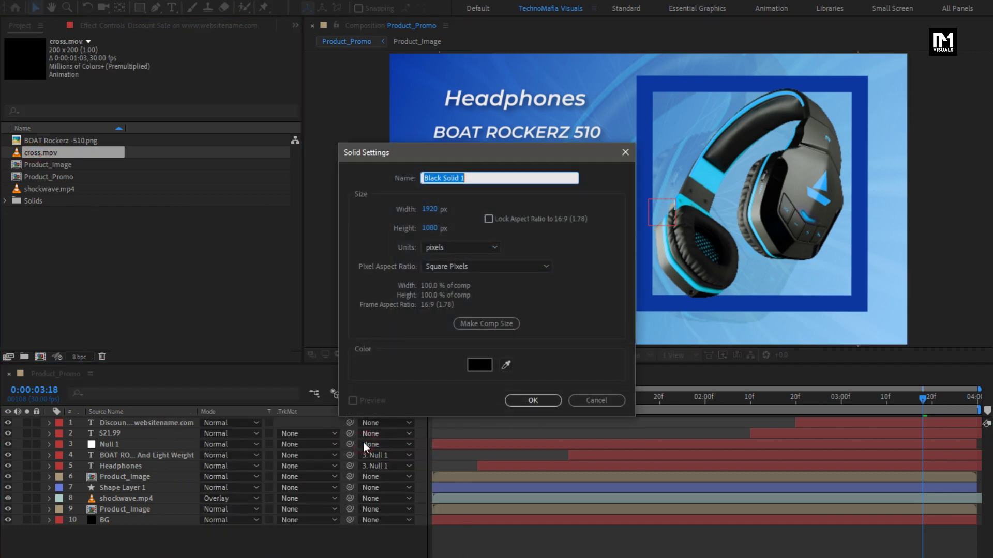
text(Pa)
click(519, 400)
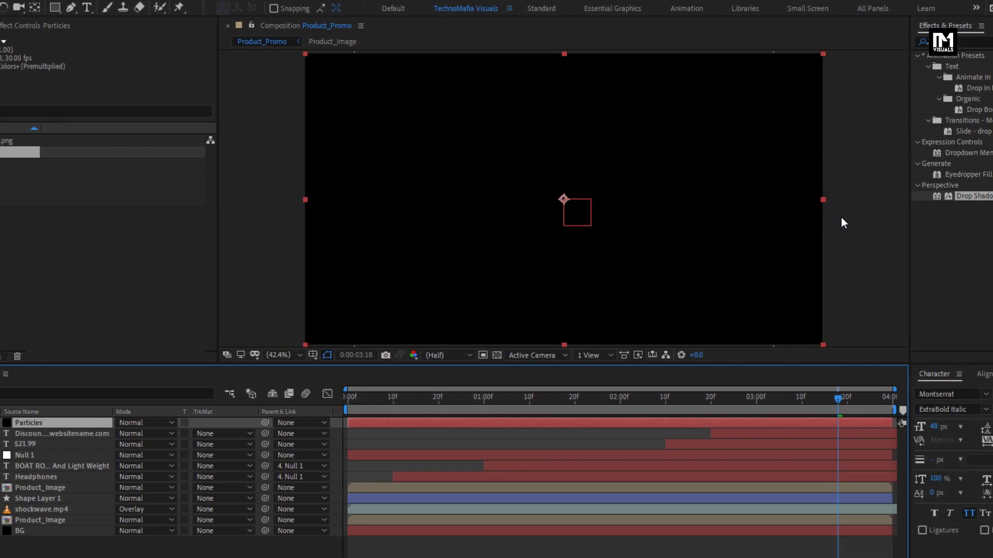
Find the CC Star Burst effect and apply it to the Particles layer.
click(947, 42)
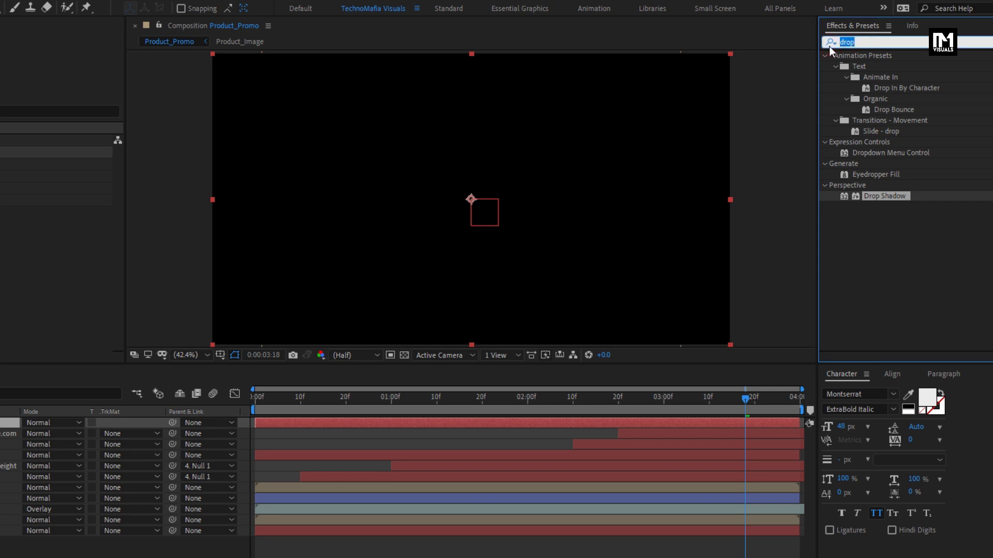
text(star)
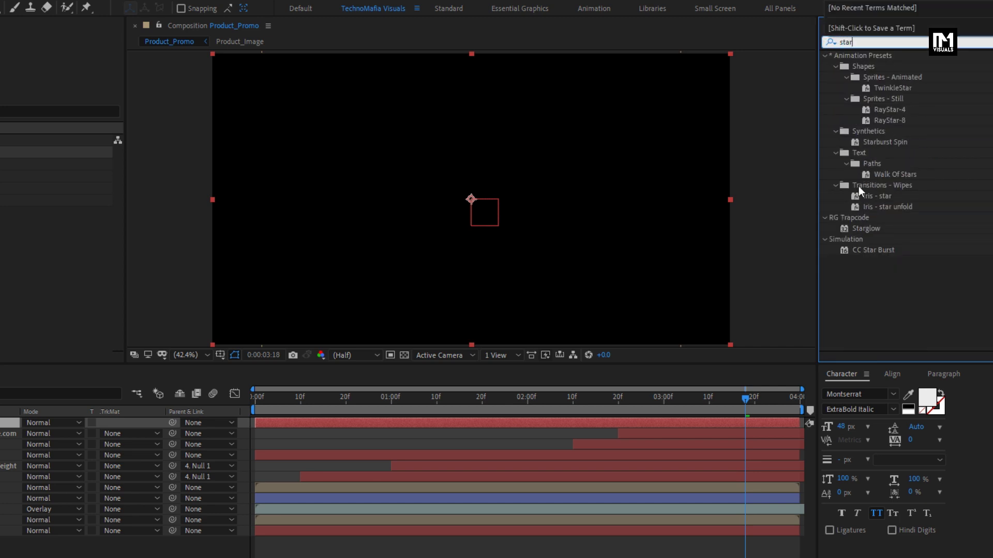
drag(876, 250, 514, 207)
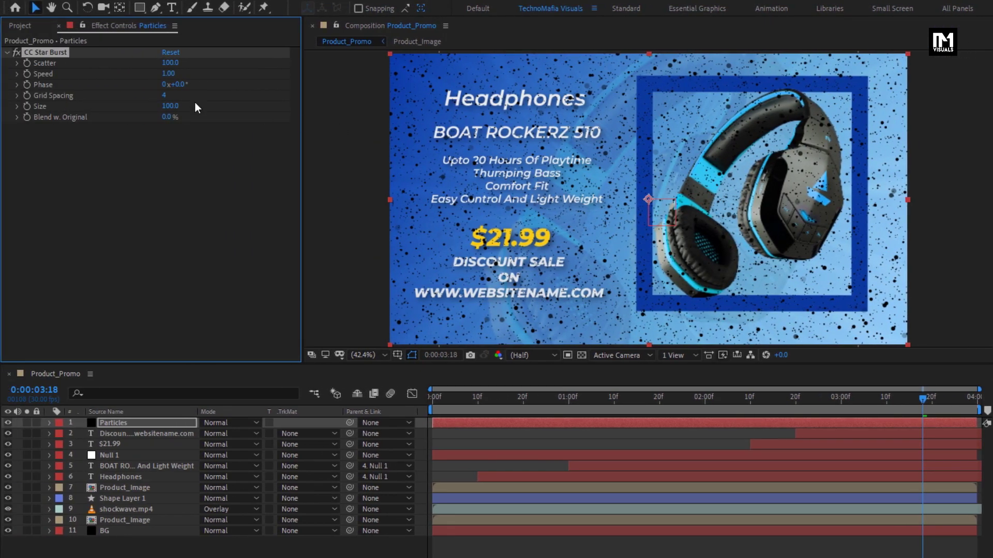
Set the CC Star Burst Scatter to 400, Speed to 0.25 and Phase to 45°.
text(400)
key(Return)
click(168, 74)
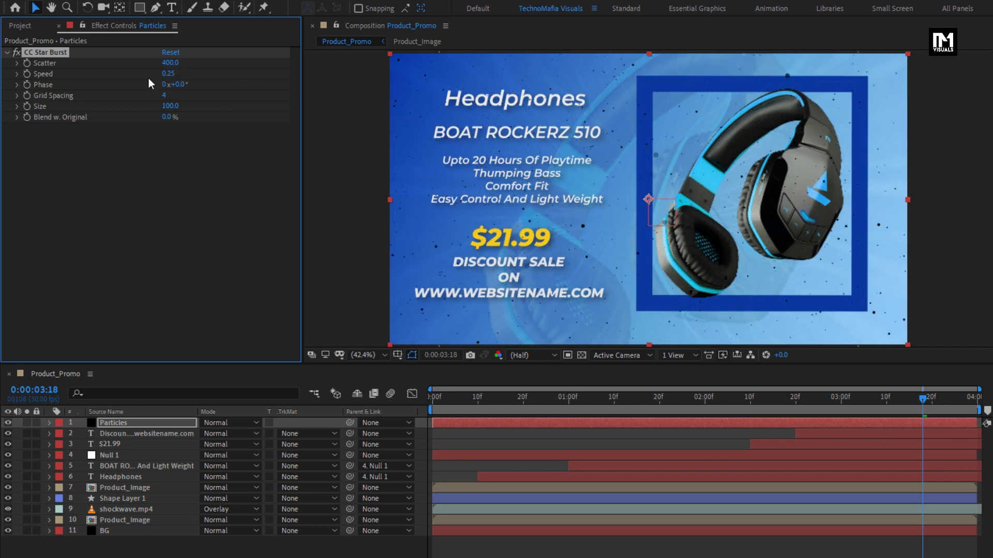
click(182, 84)
text(45)
key(Return)
Set the CC Star Burst Grid Spacing to 3 and Size to 75, and preview the particles up to 0:00:01:20.
click(162, 97)
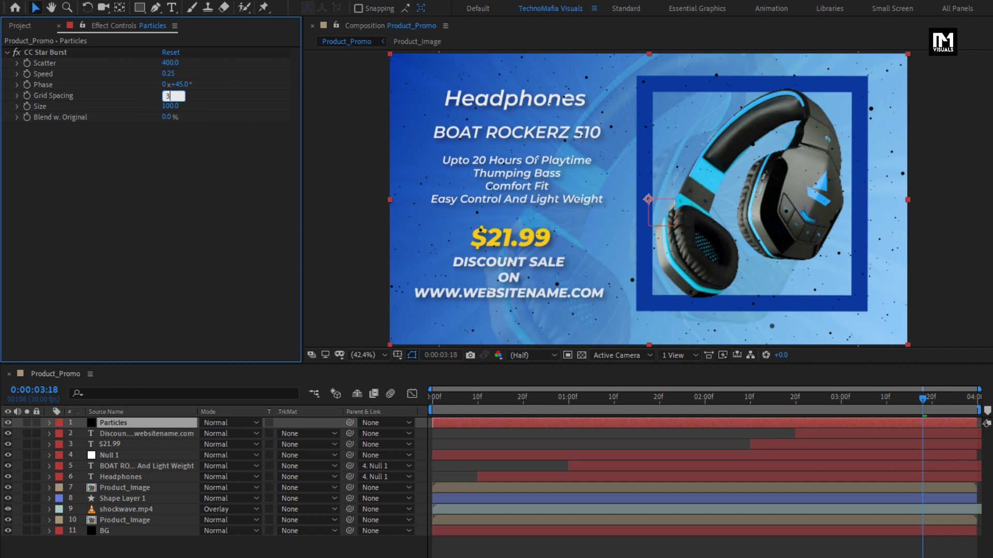
key(Return)
click(164, 106)
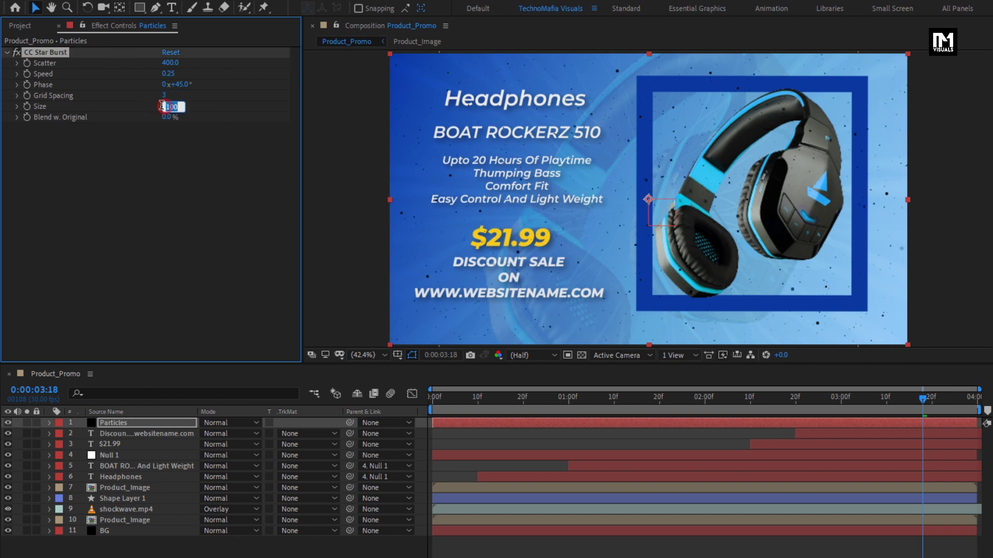
text(75)
key(Return)
click(433, 399)
drag(438, 399, 659, 394)
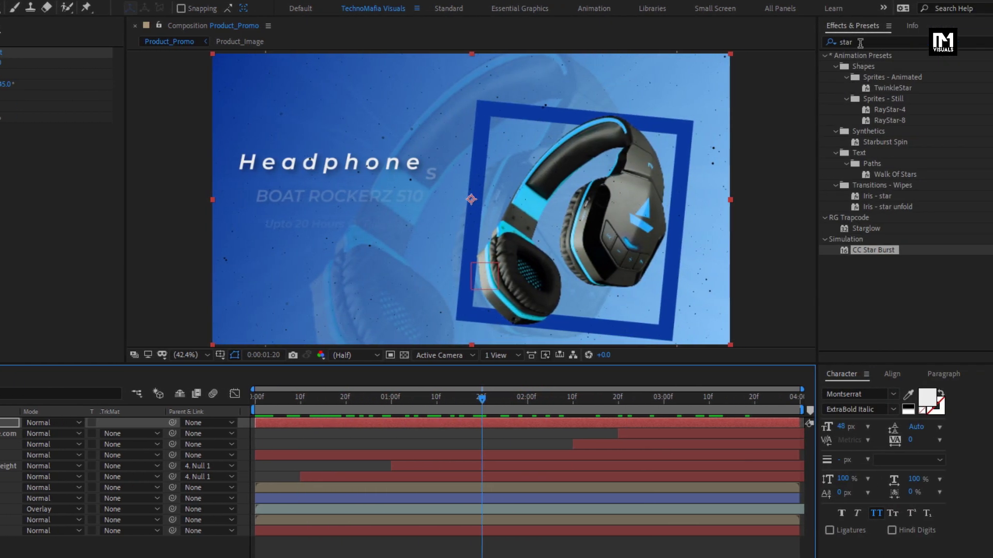
Apply Fast Box Blur to the Particles layer with a Blur Radius of 2.
click(830, 46)
text(fast)
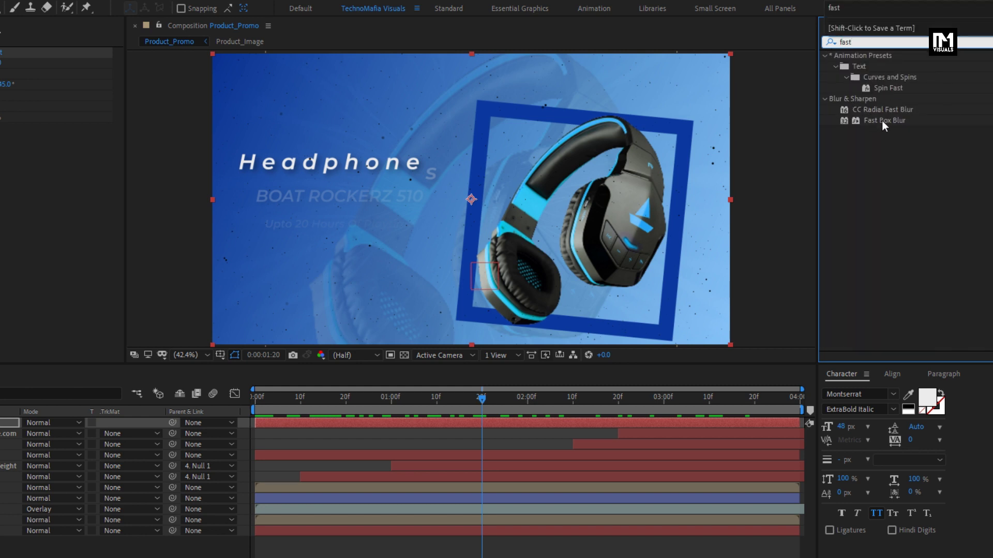
drag(882, 120, 461, 213)
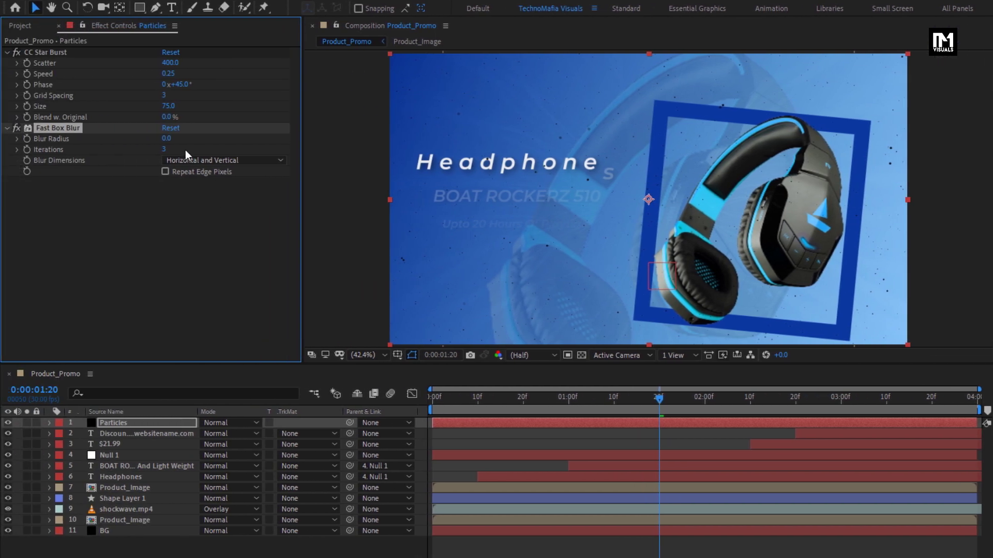
click(167, 139)
Change the Particles solid's color to white in its solid settings.
click(117, 423)
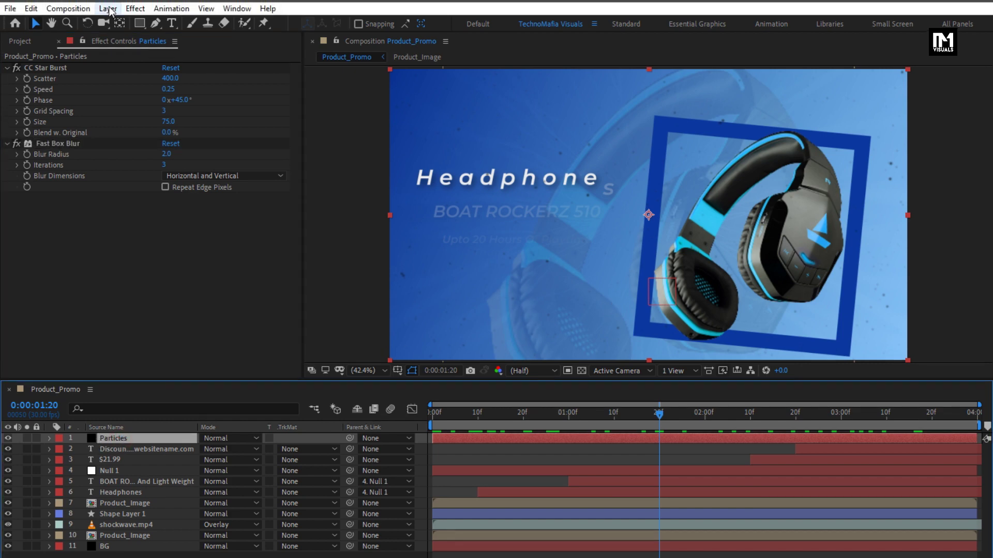
click(107, 9)
click(131, 37)
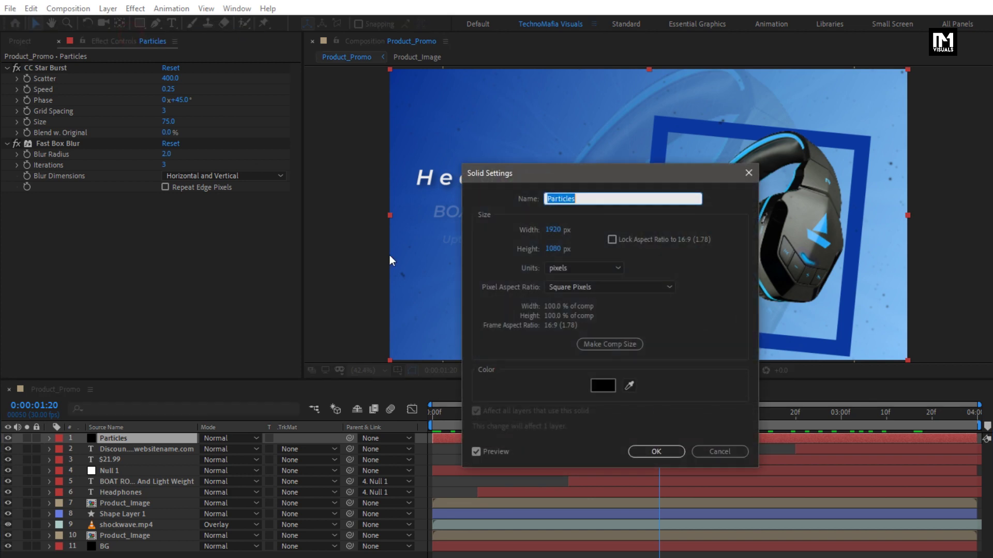
click(607, 385)
click(122, 182)
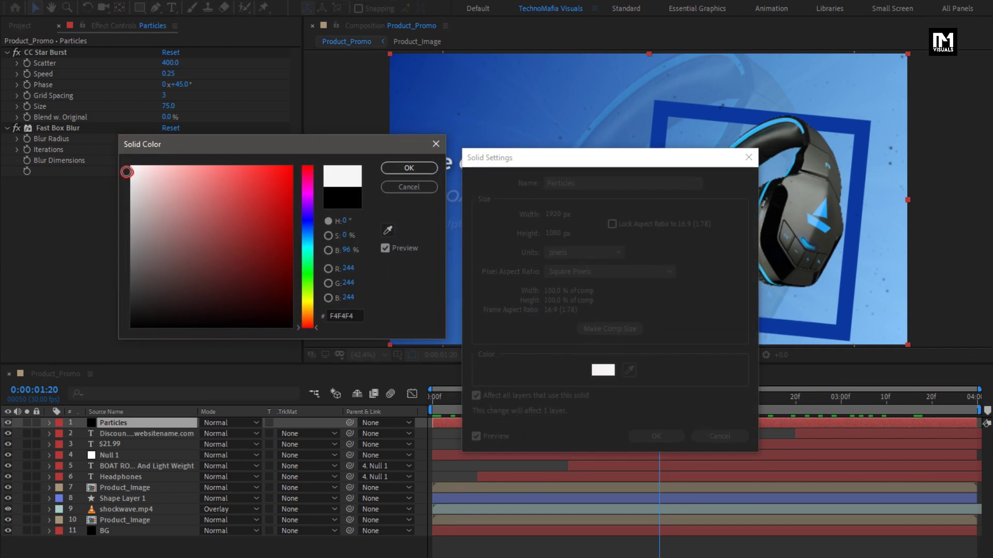
click(392, 170)
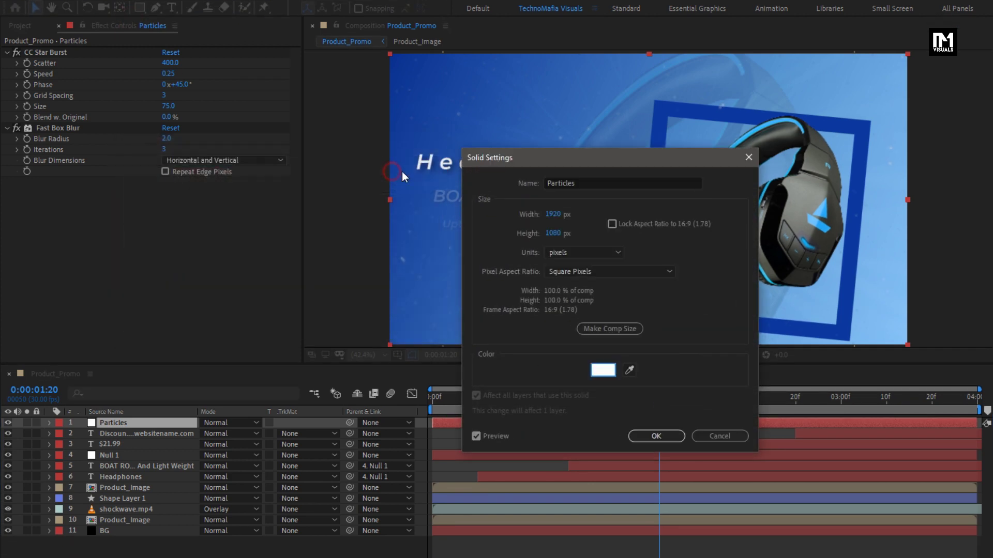
drag(520, 163, 203, 156)
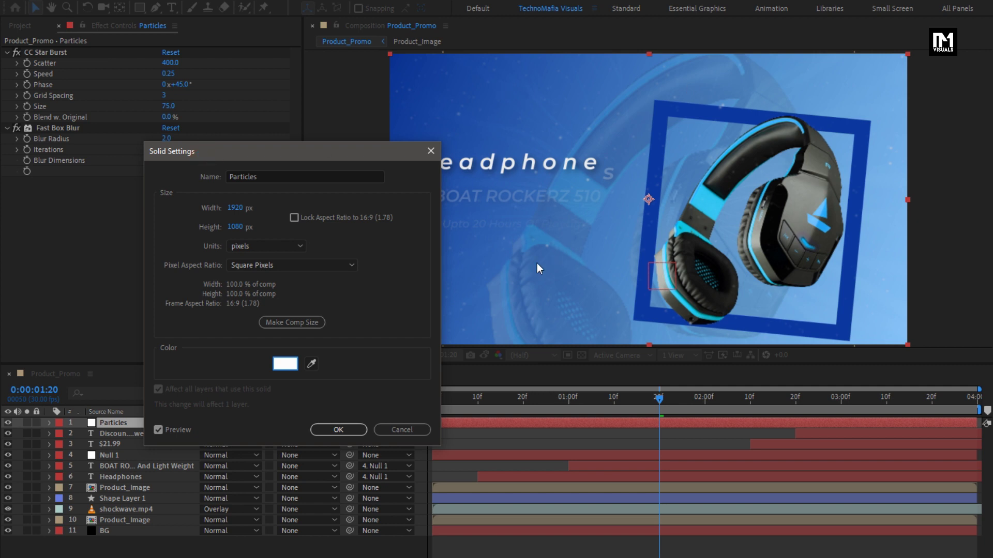
click(348, 428)
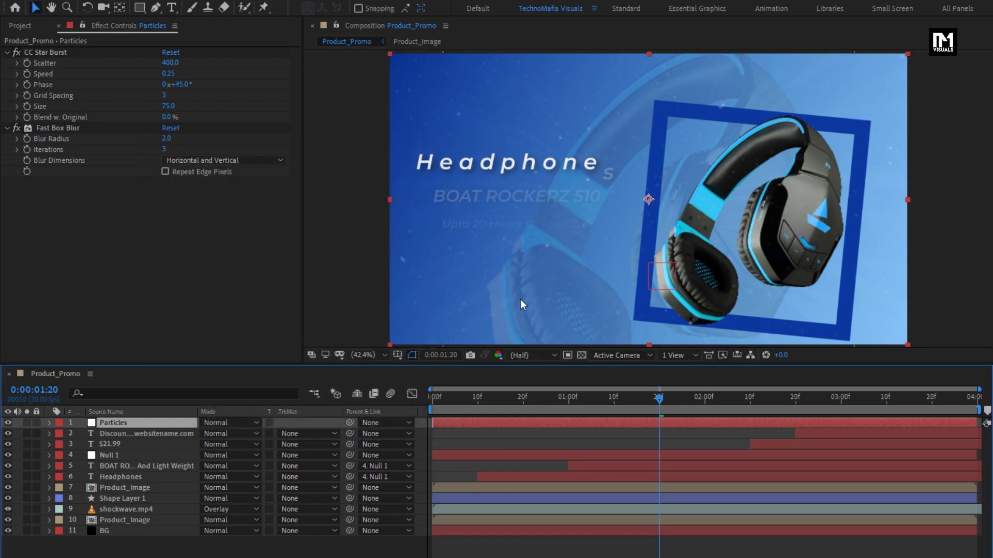
Draw a large centered elliptical mask on the Particles layer and set its Mask Feather to 200 pixels.
drag(140, 9, 195, 36)
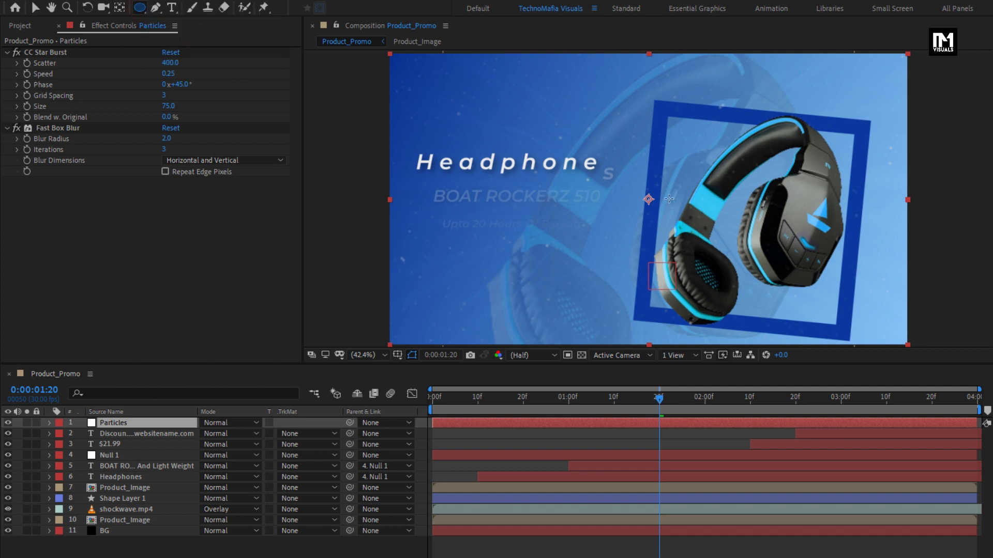
drag(647, 200, 837, 79)
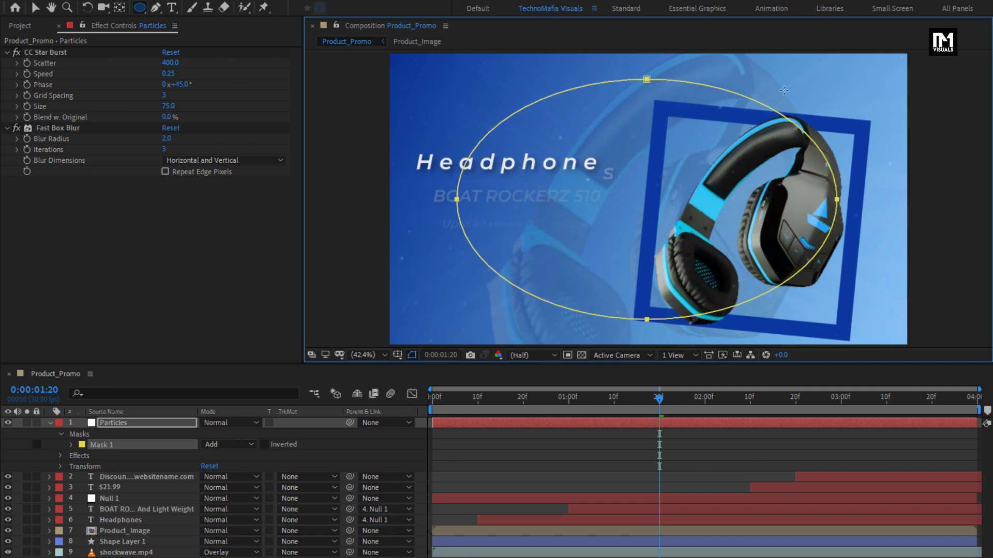
click(153, 445)
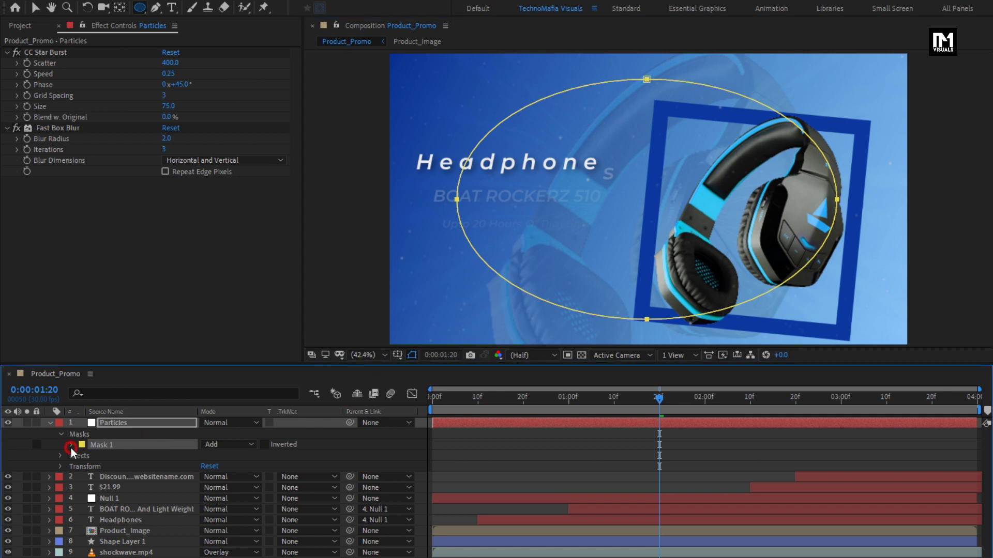
click(71, 446)
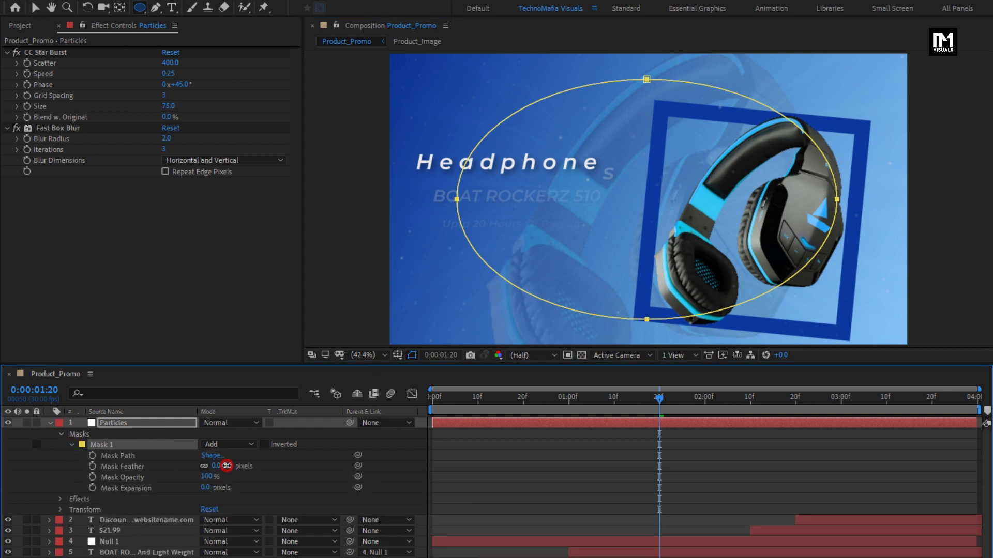
text(0)
key(Return)
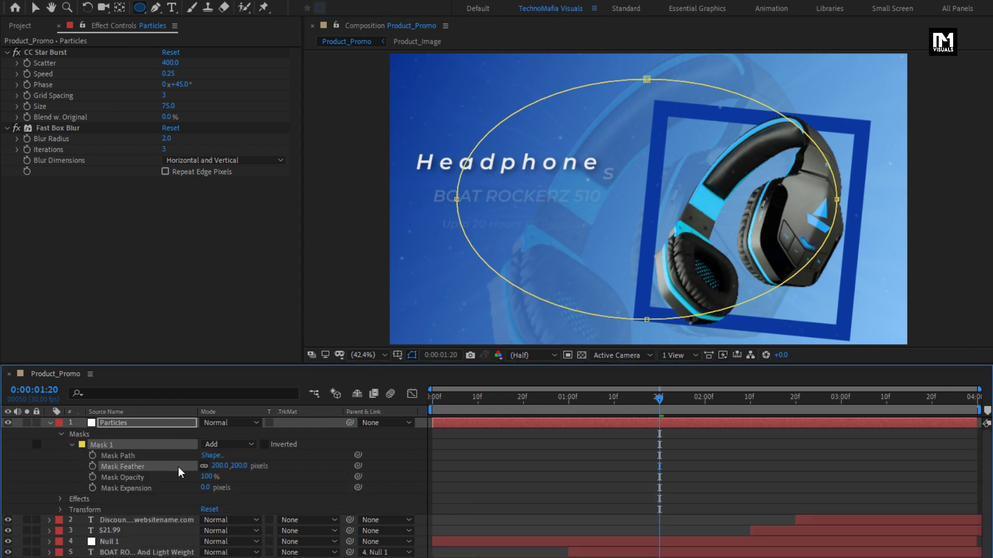
click(50, 423)
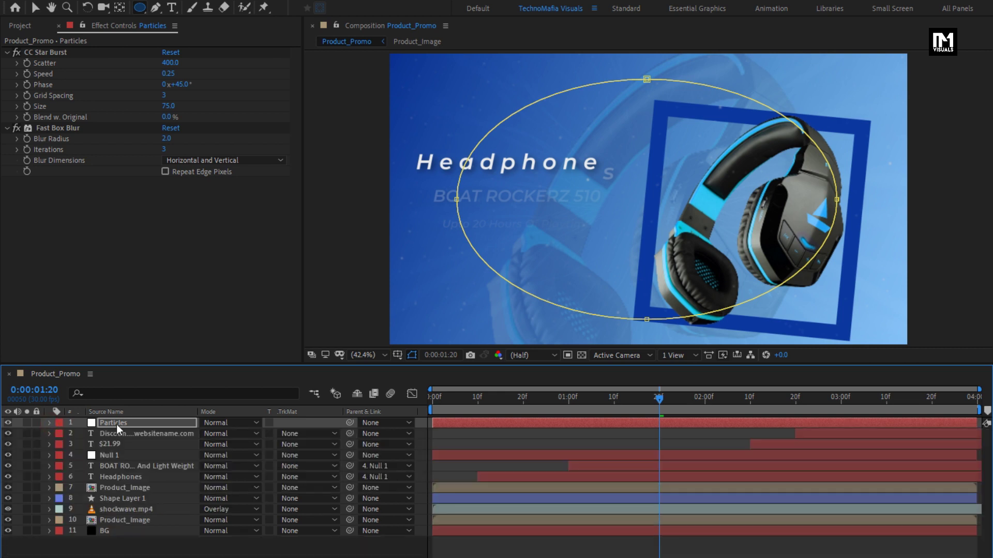
Move the masked Particles layer over the text area beside the headphones, checking it at different times.
click(116, 423)
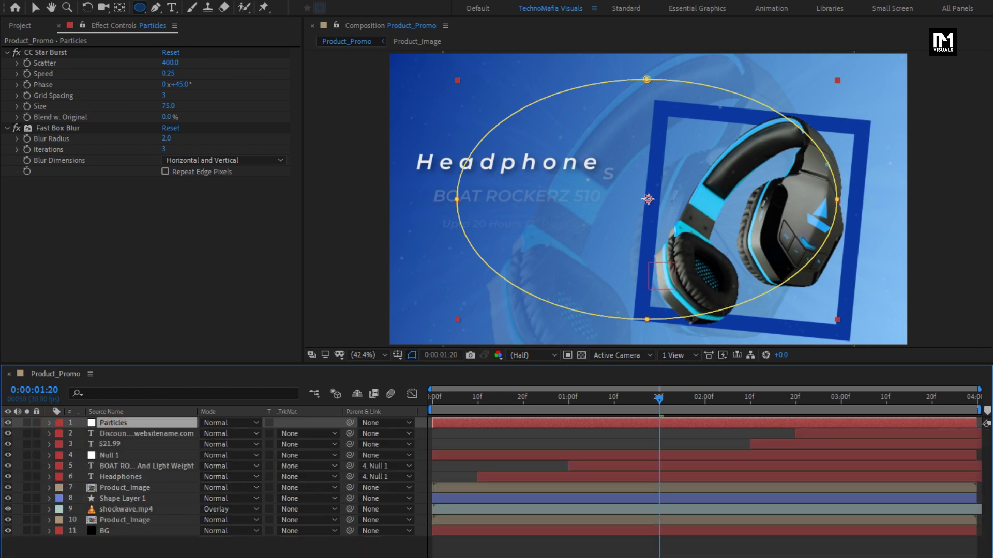
drag(624, 169, 530, 161)
drag(497, 398, 746, 398)
drag(788, 368, 578, 381)
drag(554, 233, 517, 235)
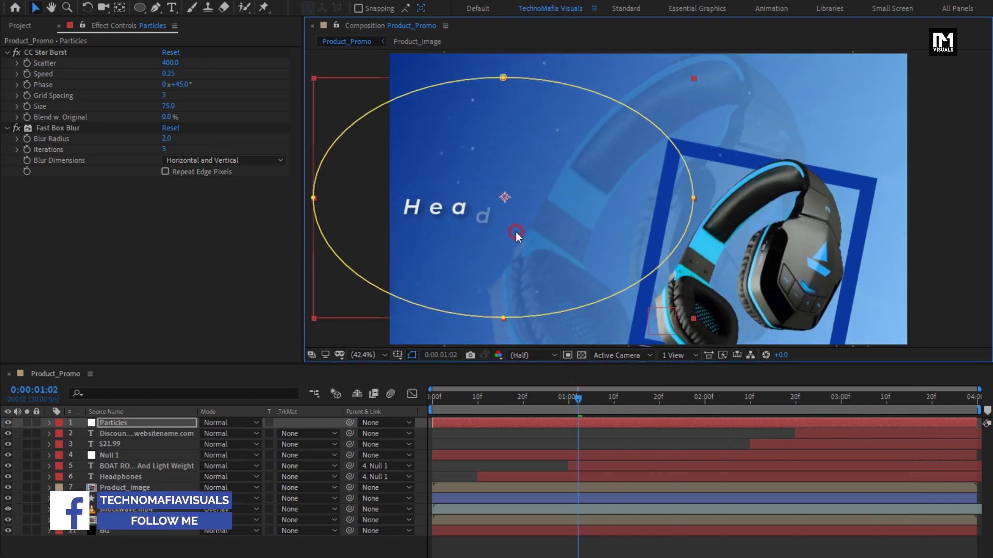
Add the cross.mov footage to the Product_Promo composition as the top layer, above Particles.
drag(607, 398, 940, 397)
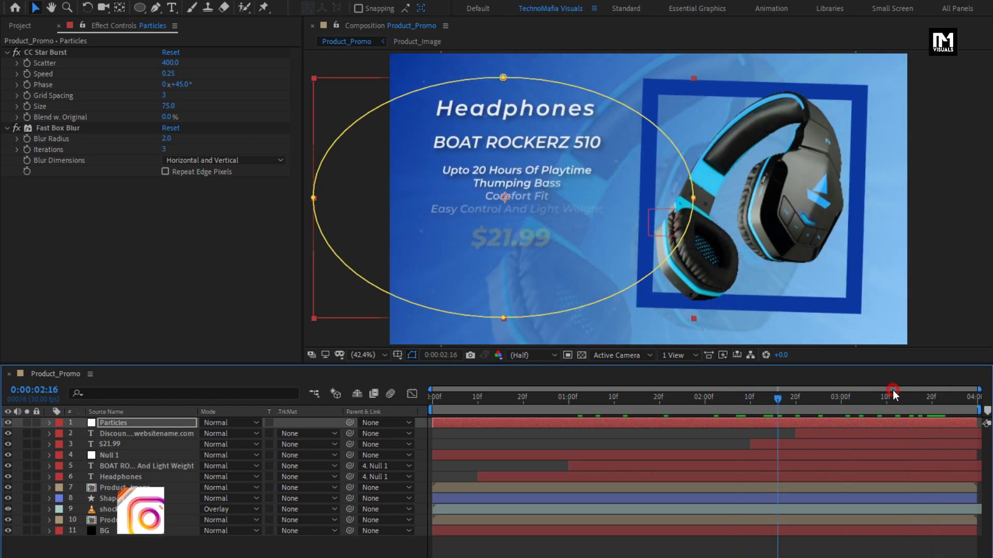
key(space)
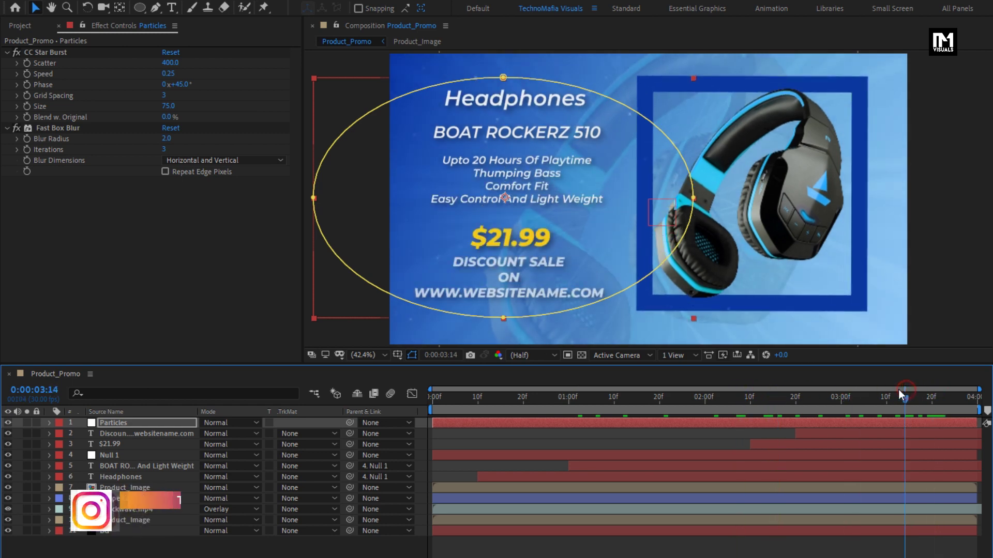
click(19, 26)
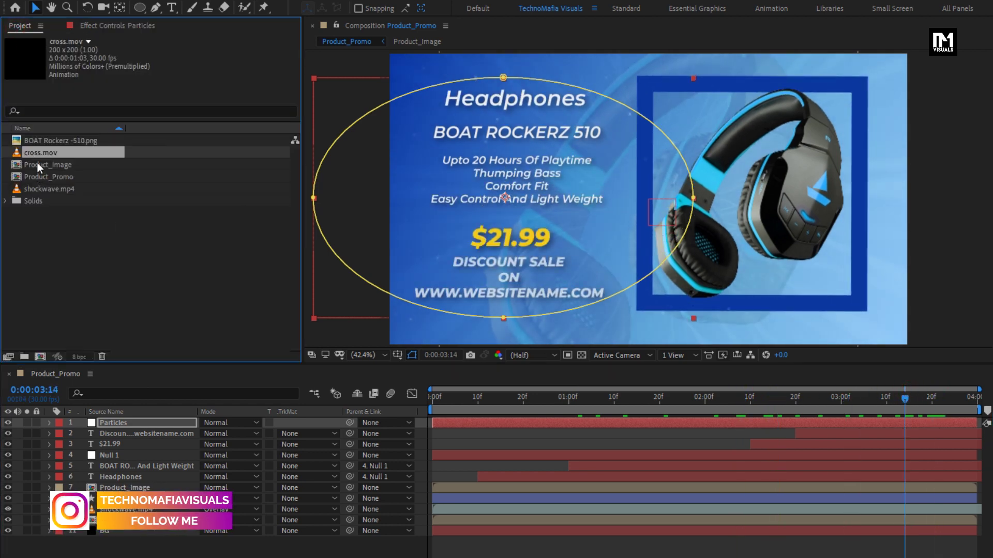
drag(38, 154, 137, 420)
click(464, 399)
mouse_move(464, 402)
mouse_down()
mouse_move(498, 402)
mouse_move(443, 402)
mouse_move(455, 403)
mouse_up()
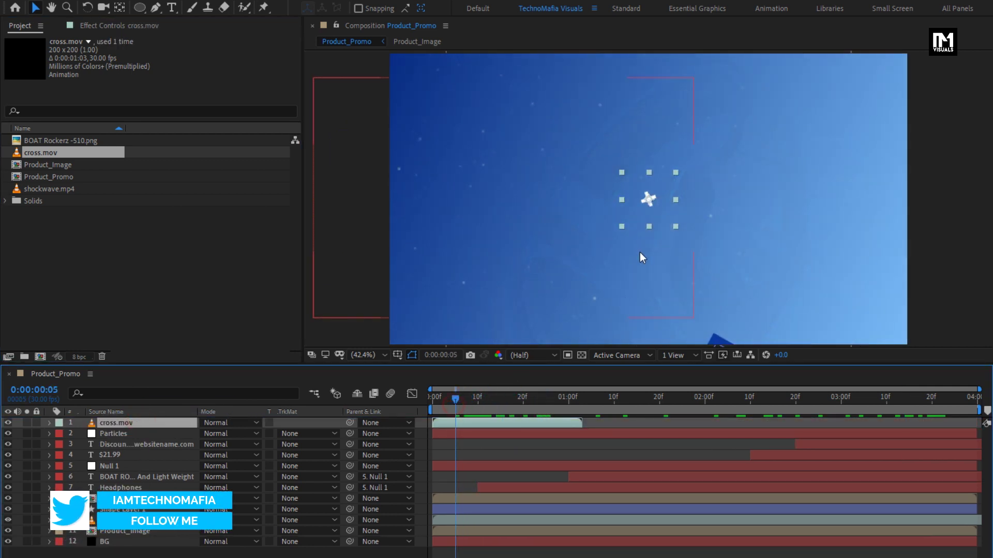
Shift the cross.mov layer to start at about 0:00:02:08 and place the cross just outside the frame's upper-right corner.
drag(532, 427, 842, 423)
click(744, 399)
drag(744, 402, 805, 402)
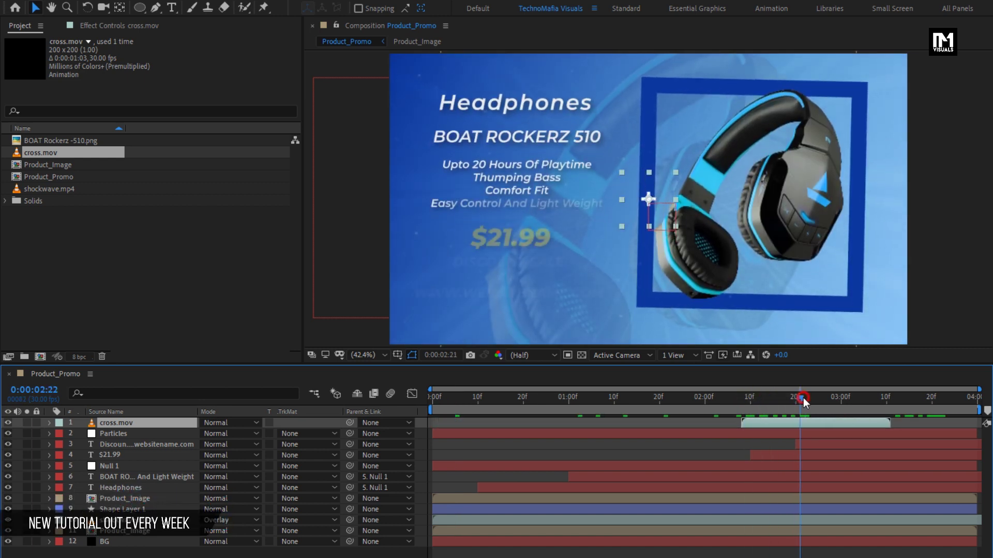
click(664, 201)
drag(665, 202, 867, 87)
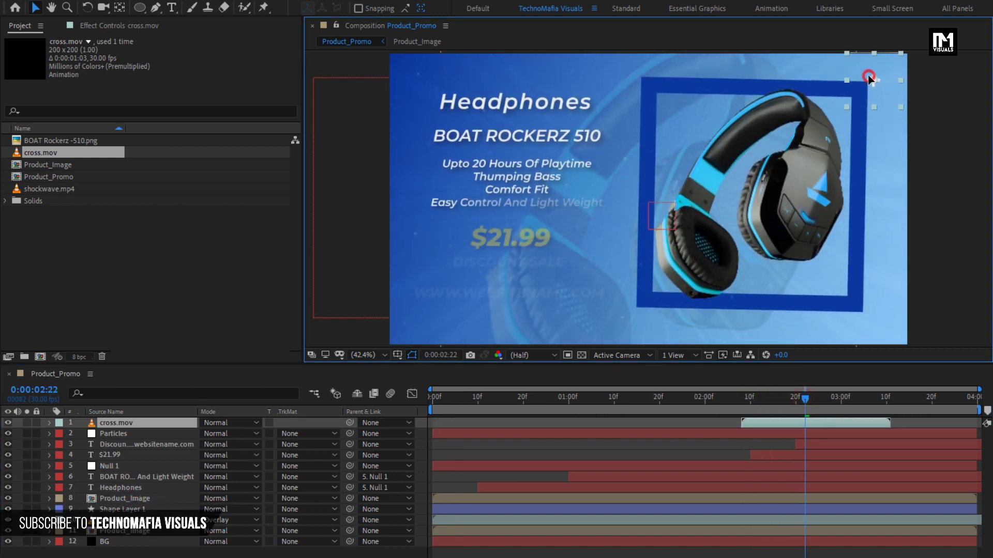
Duplicate the cross.mov layer three times and stagger the copies so each starts about 5 frames after the previous one.
click(143, 424)
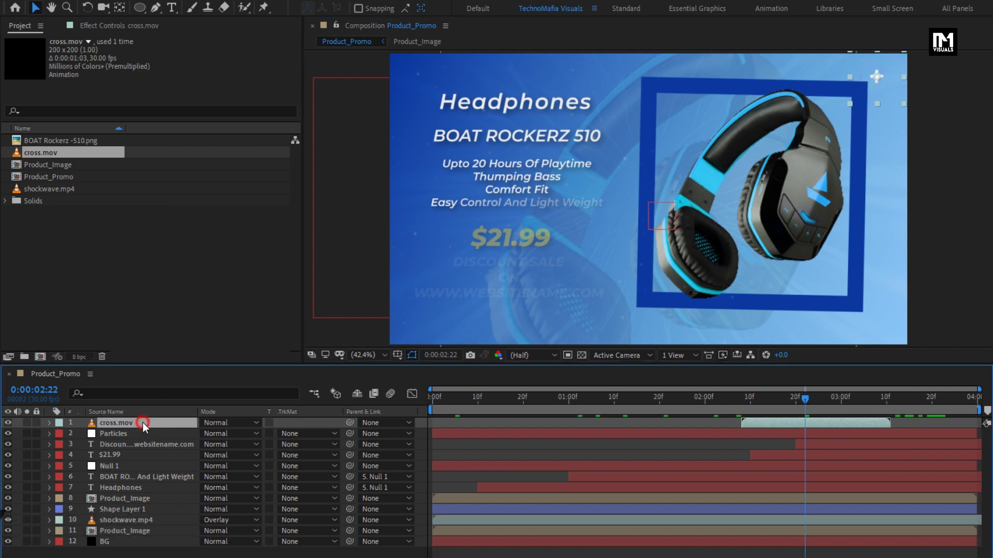
key(ctrl+d)
key(ctrl+d)
key(ctrl+d)
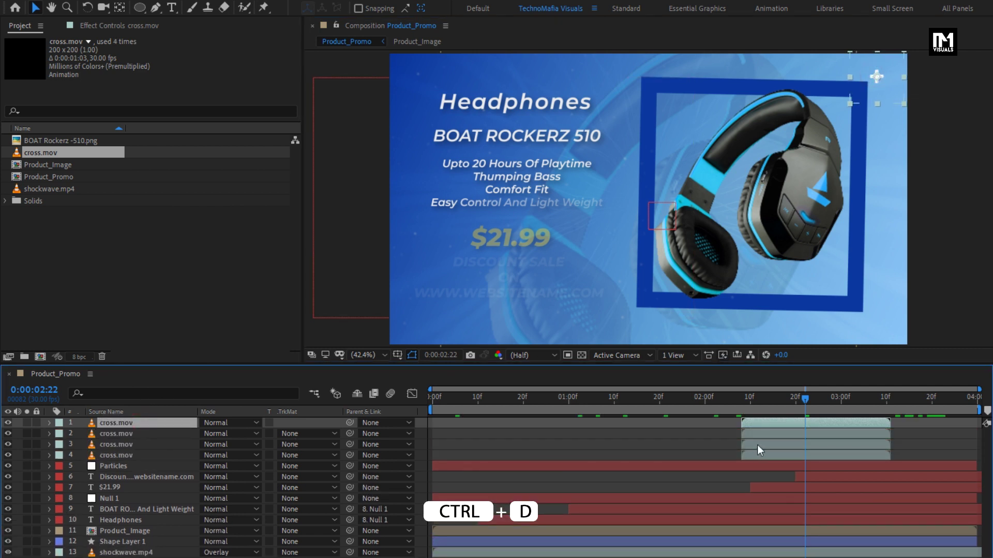
mouse_move(769, 445)
mouse_down()
mouse_move(801, 446)
mouse_move(774, 446)
mouse_up()
drag(763, 434, 824, 421)
Place the three cross.mov copies near the headphone frame's lower-left, upper-left and lower-right corners.
drag(881, 77, 618, 320)
click(844, 434)
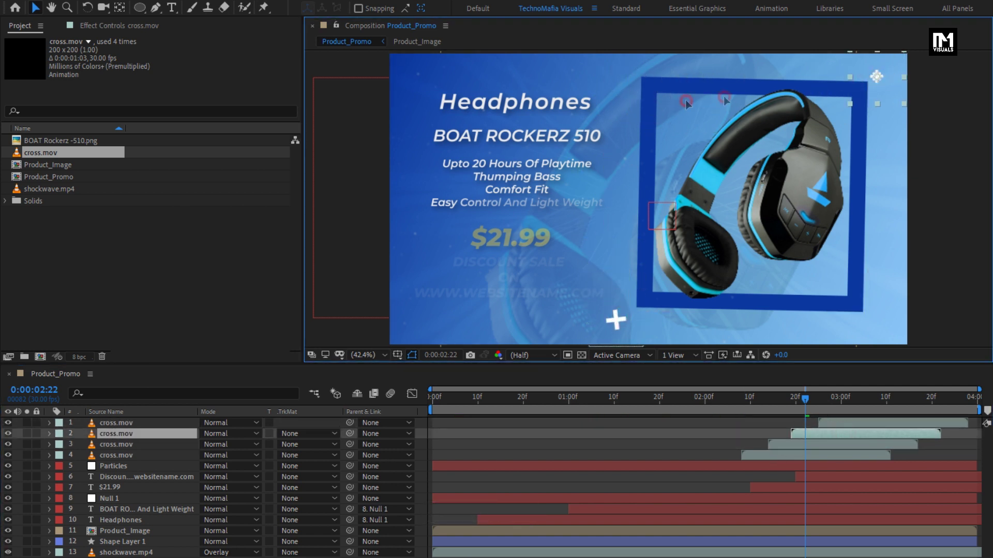
click(870, 406)
click(868, 422)
click(865, 322)
Add two more cross.mov copies starting about 0:00:00:21 and 0:00:01:07, one beside the text and one at the composition's lower left.
click(193, 423)
key(space)
key(ctrl+d)
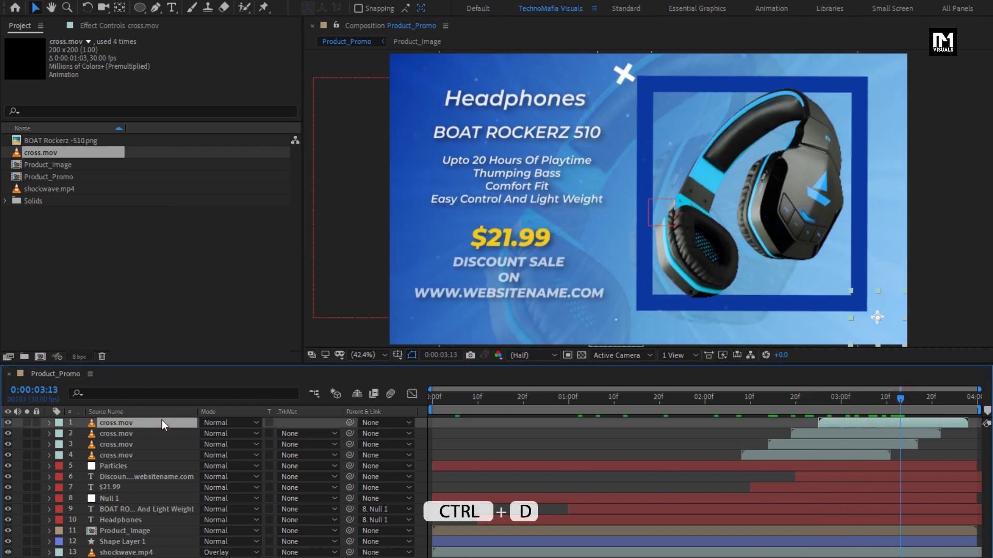
drag(833, 423, 688, 424)
key(ctrl+d)
drag(587, 228, 446, 305)
key(space)
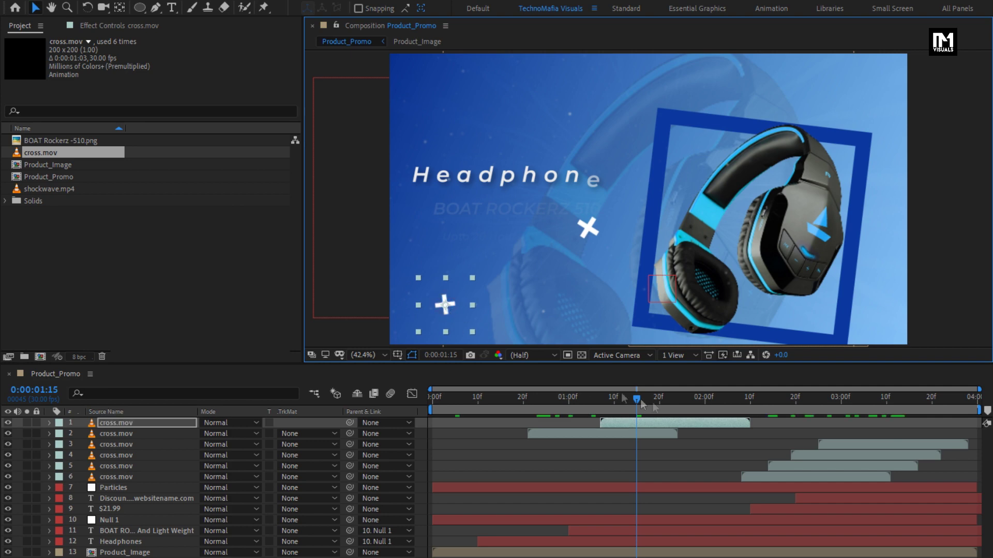
Scale the cross at the composition's lower left to 50% and shift its layer to start at about 0:00:01:09.
key(s)
drag(687, 399, 728, 400)
drag(659, 423, 669, 423)
click(657, 444)
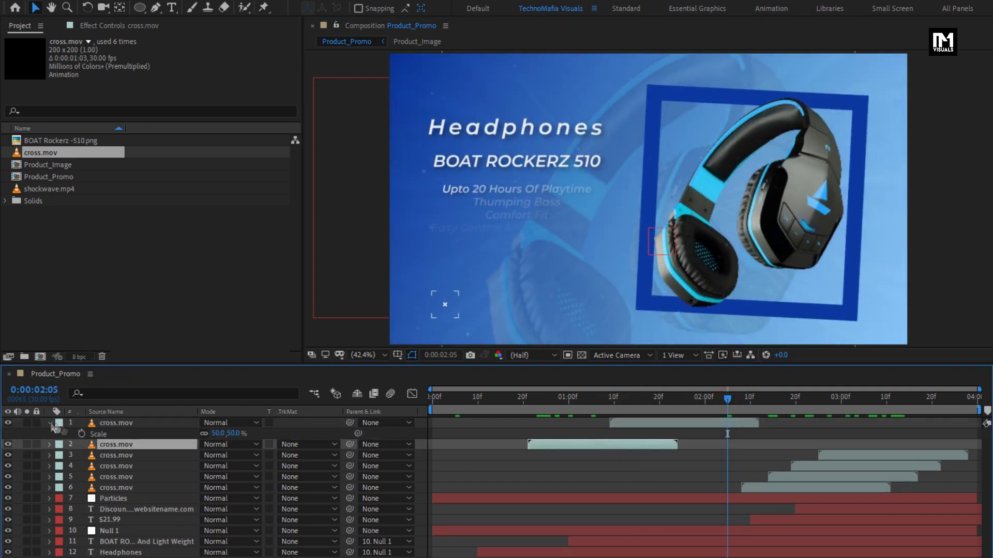
key(s)
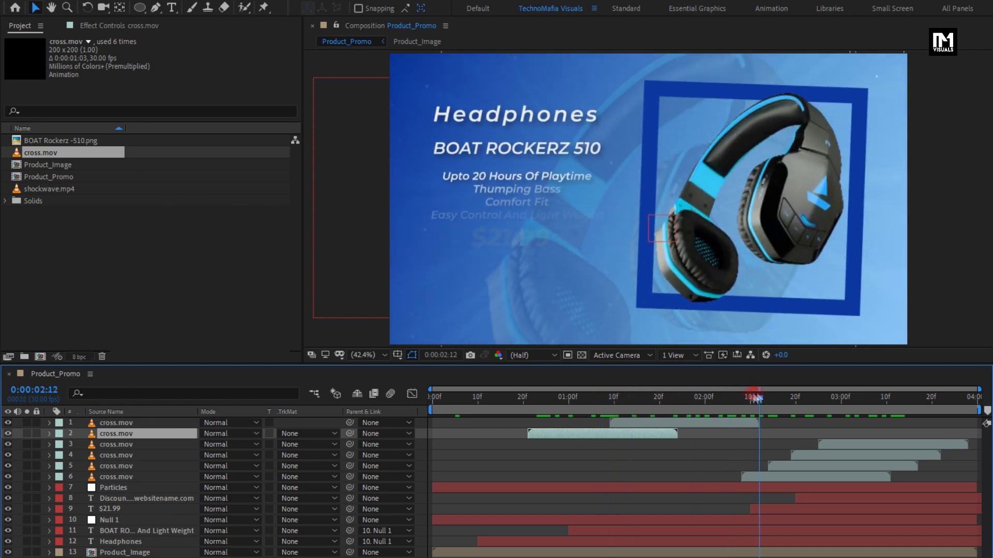
Duplicate the 50% cross, place the copy above the Headphones title and start it at about 0:00:01:14.
click(704, 423)
key(ctrl+d)
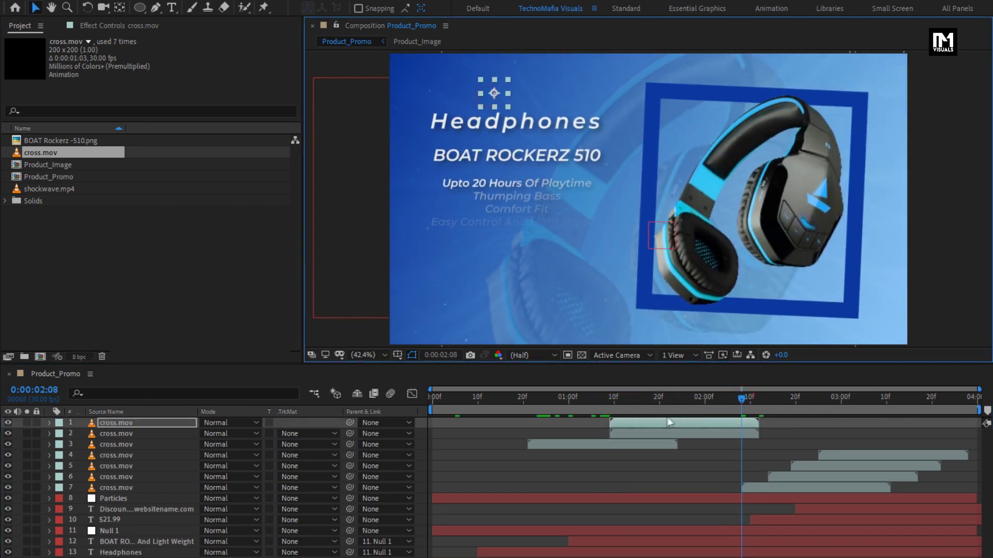
drag(672, 423, 695, 422)
click(511, 399)
drag(513, 402, 911, 402)
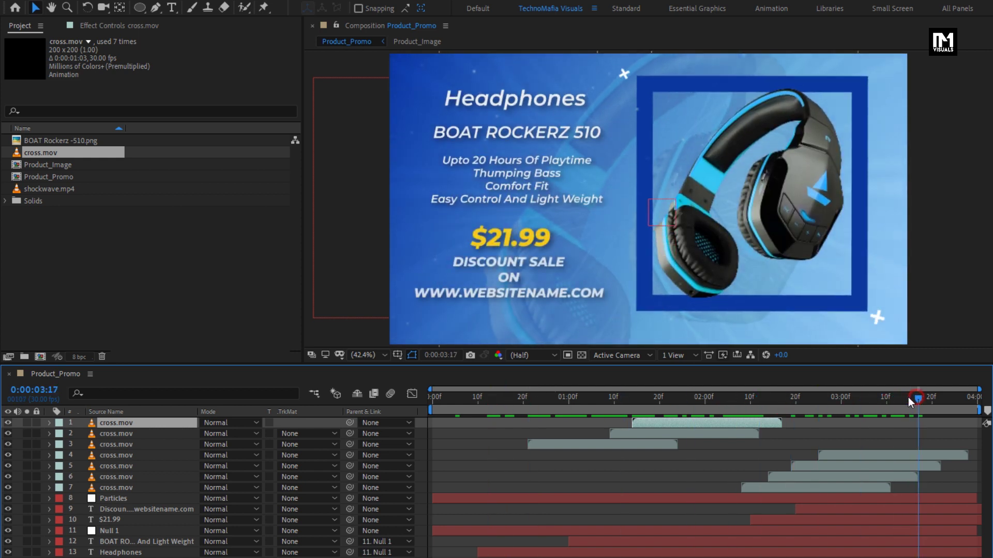
click(430, 395)
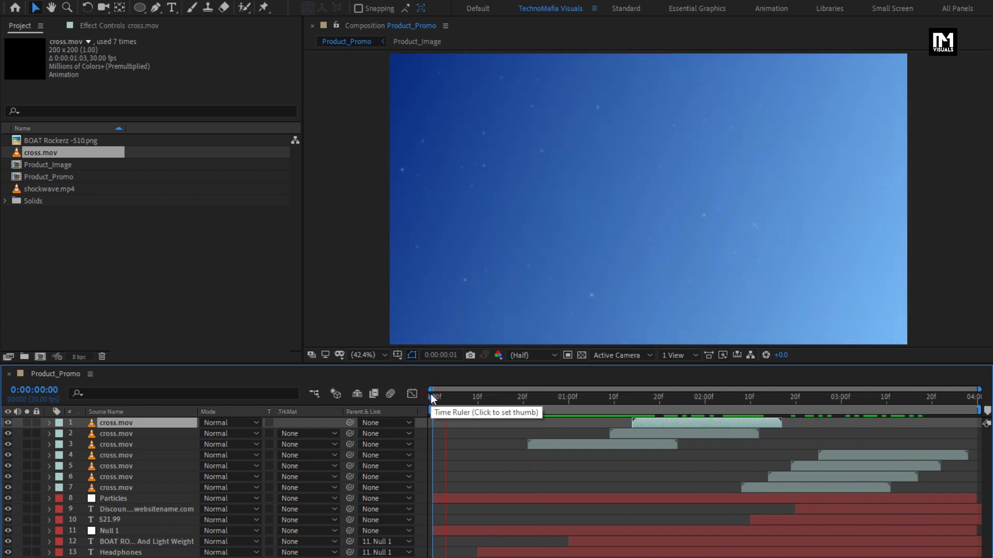